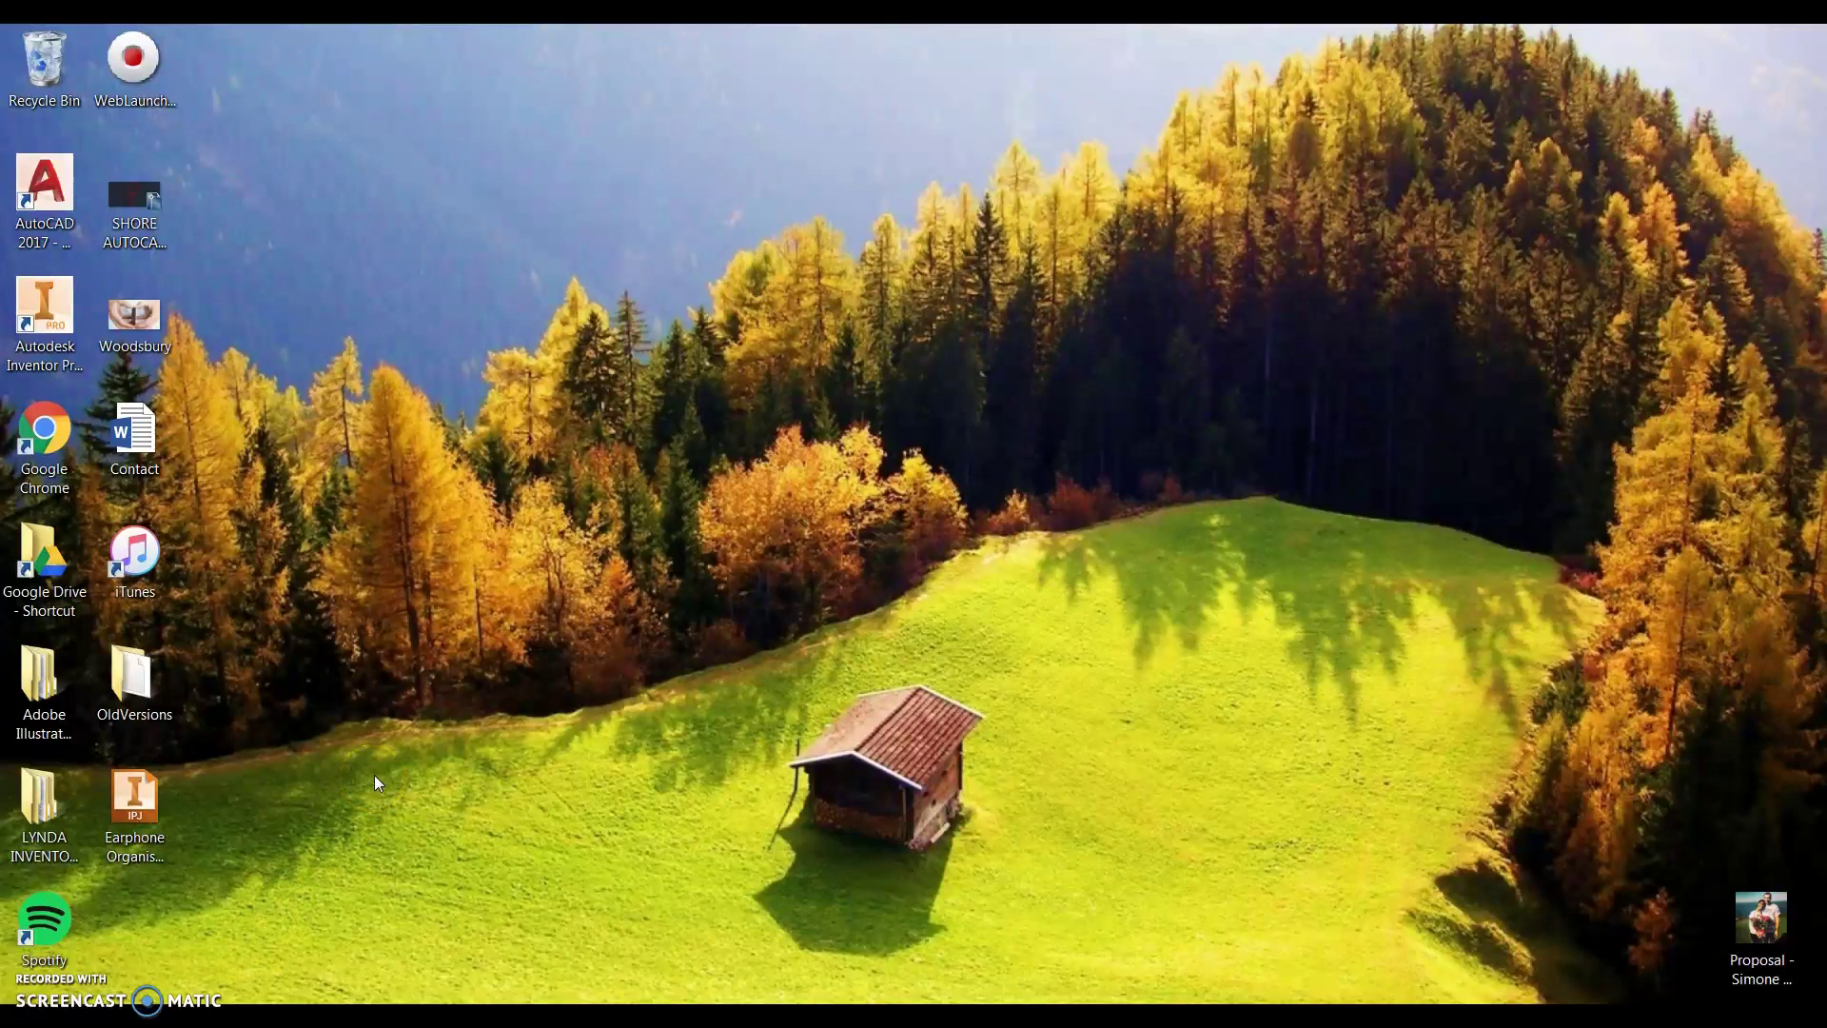
Launch Autodesk Inventor Professional 2017 from its desktop icon
double_click(55, 329)
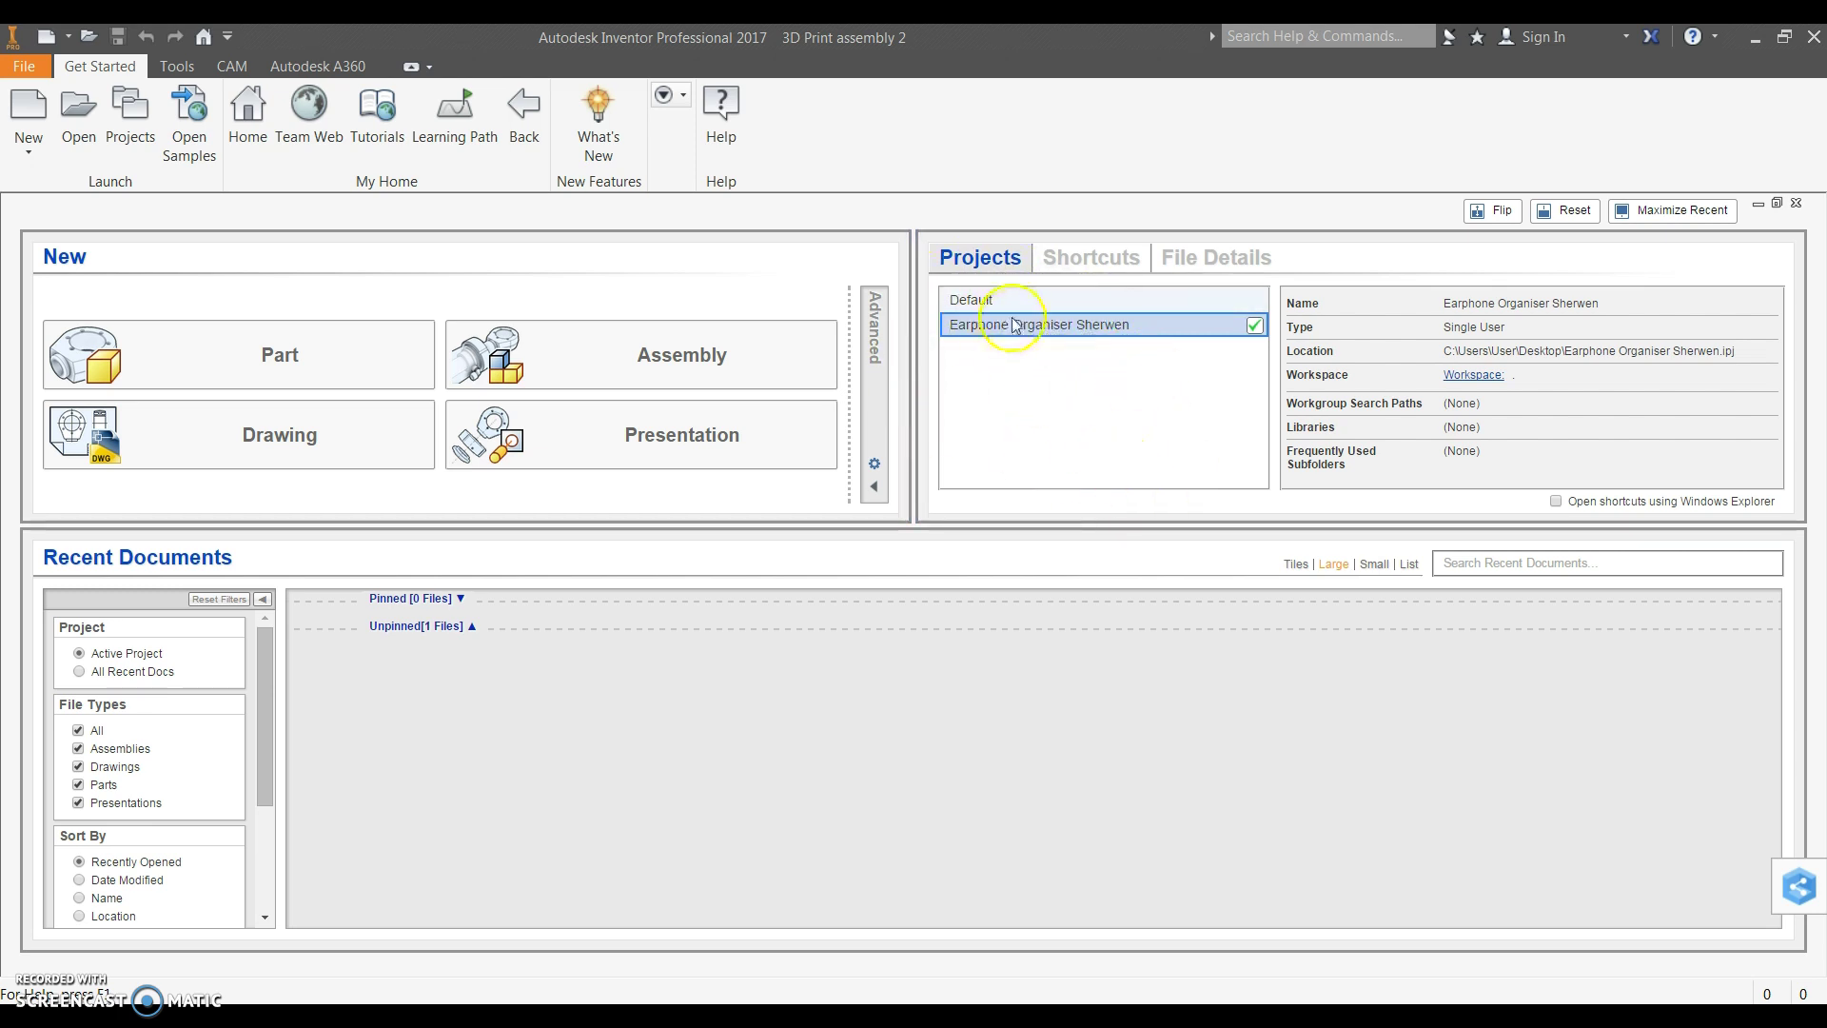
Create a new part, Part1, from the Metric Standard (mm).ipt template
click(29, 158)
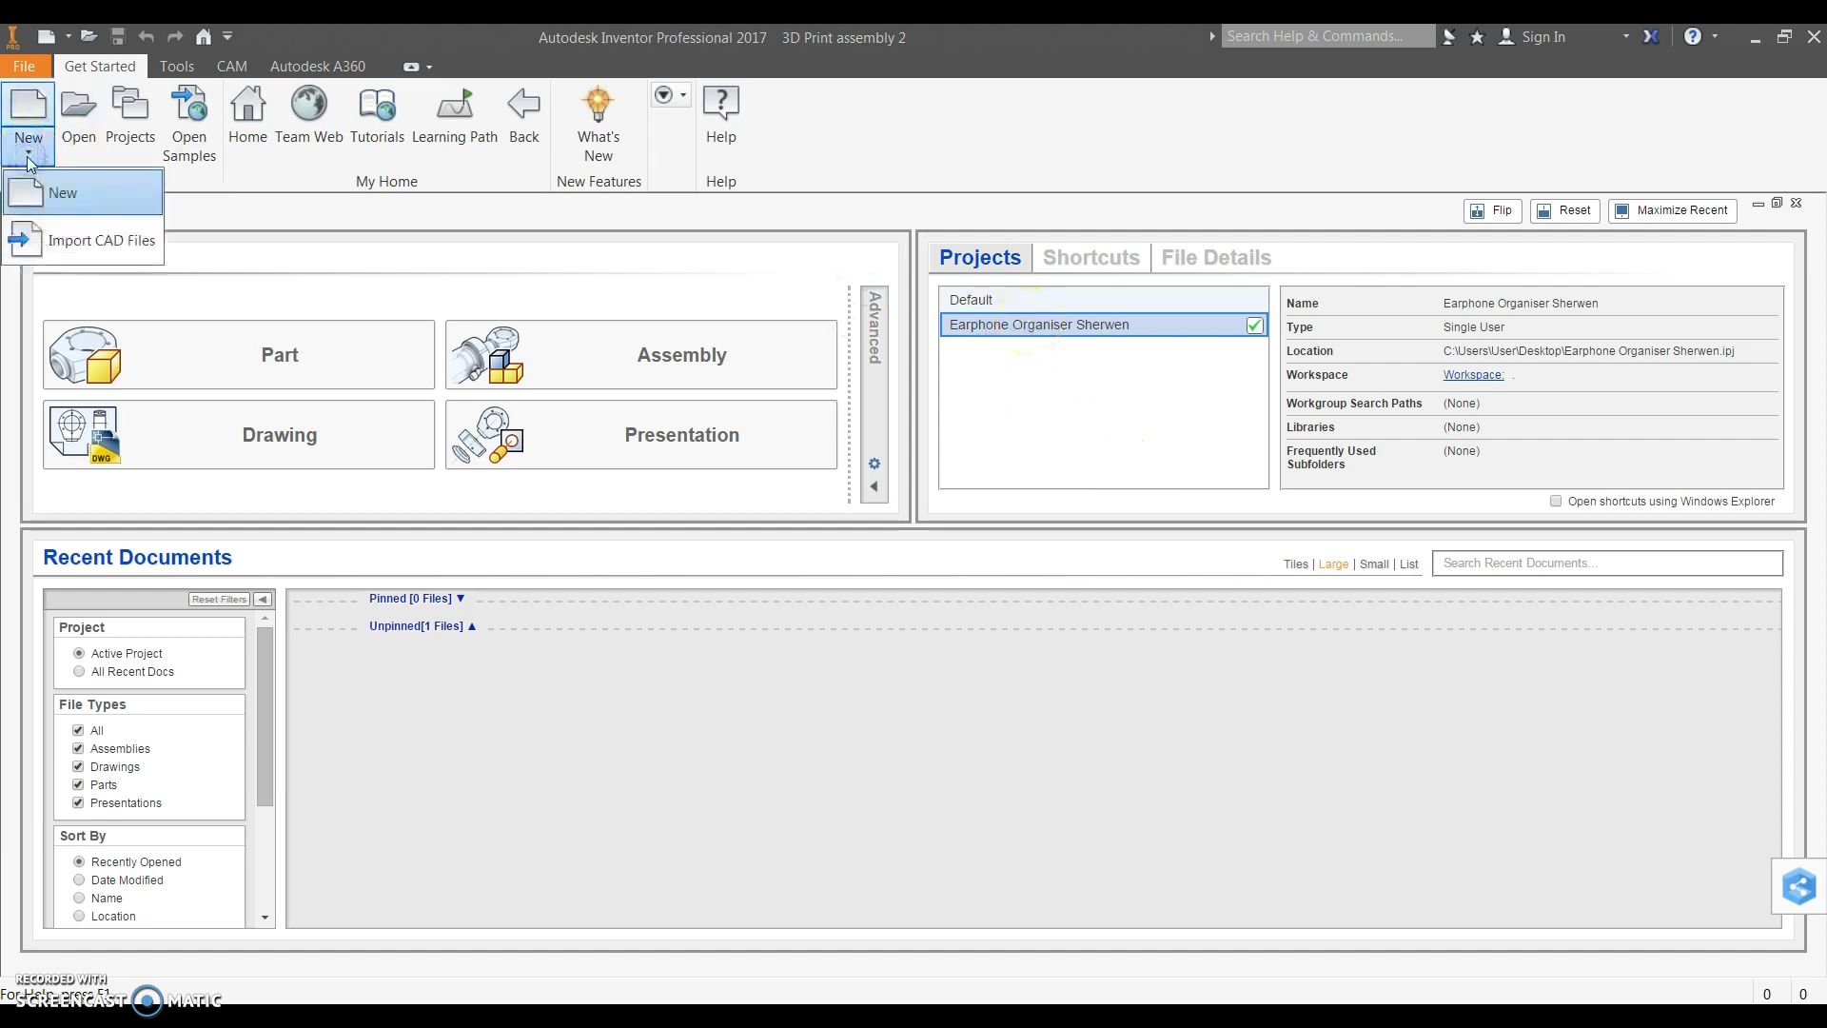
click(76, 204)
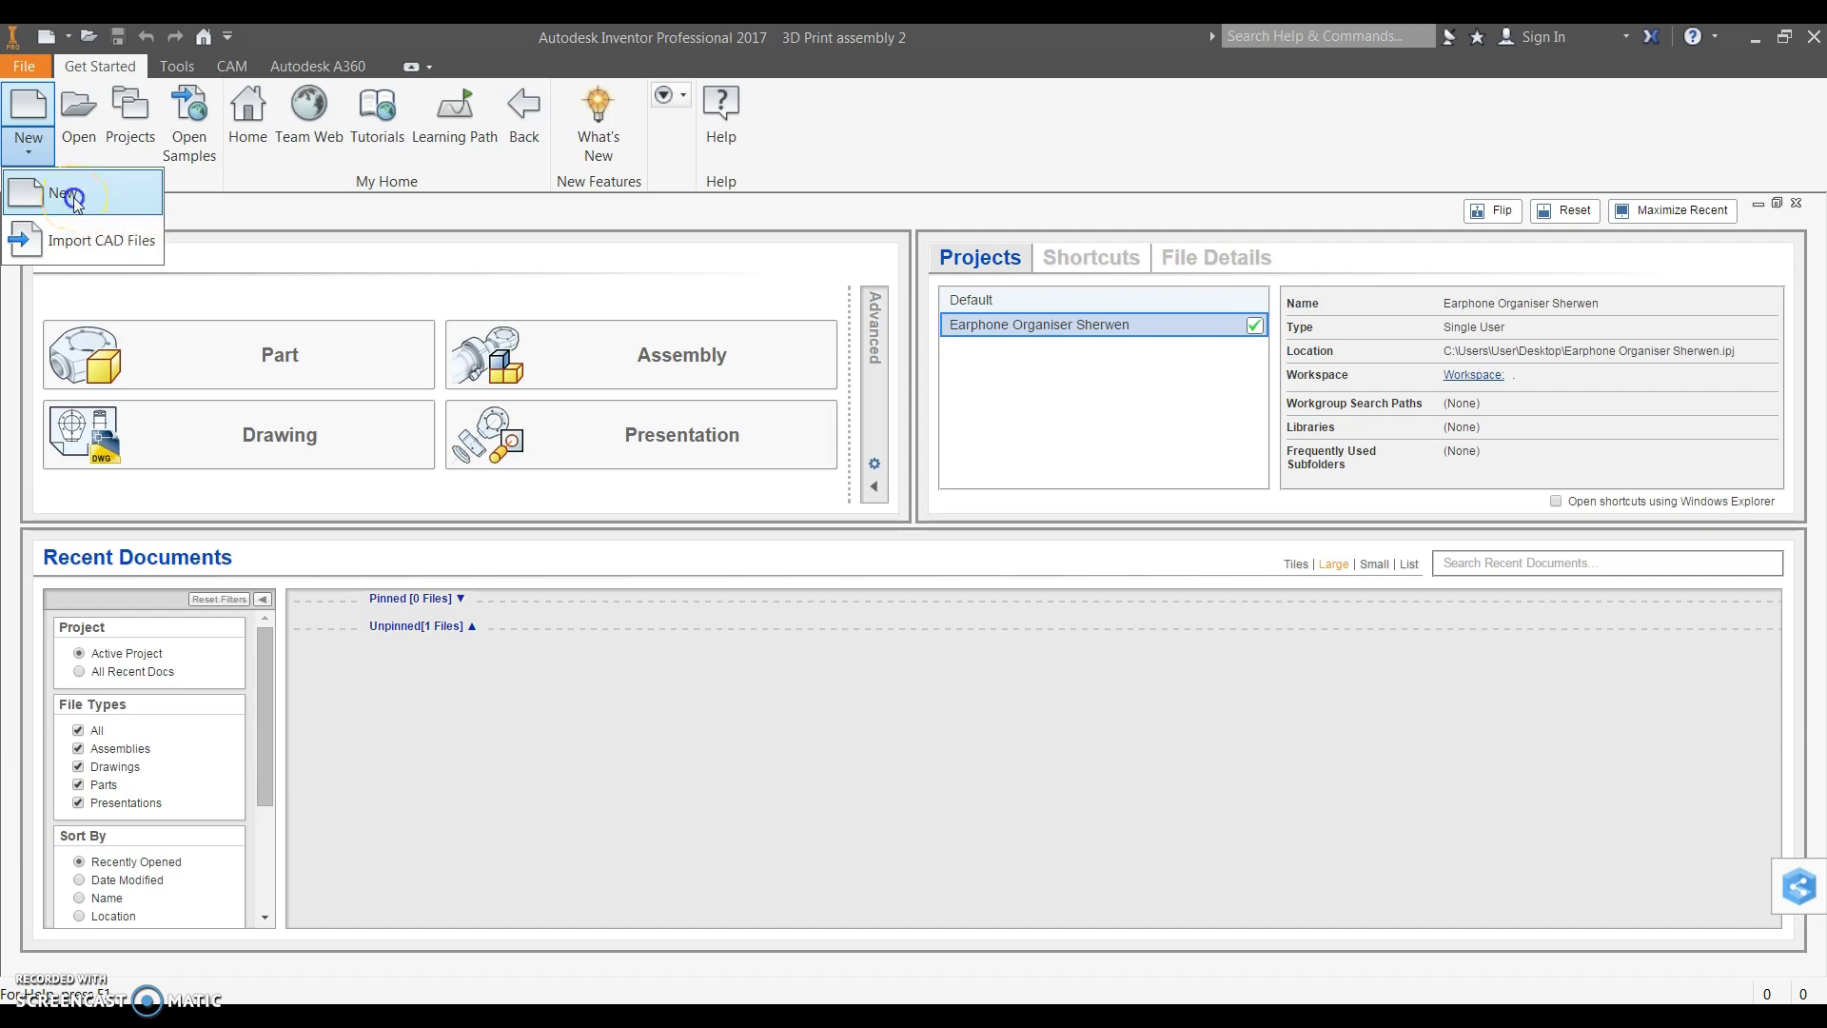
click(72, 198)
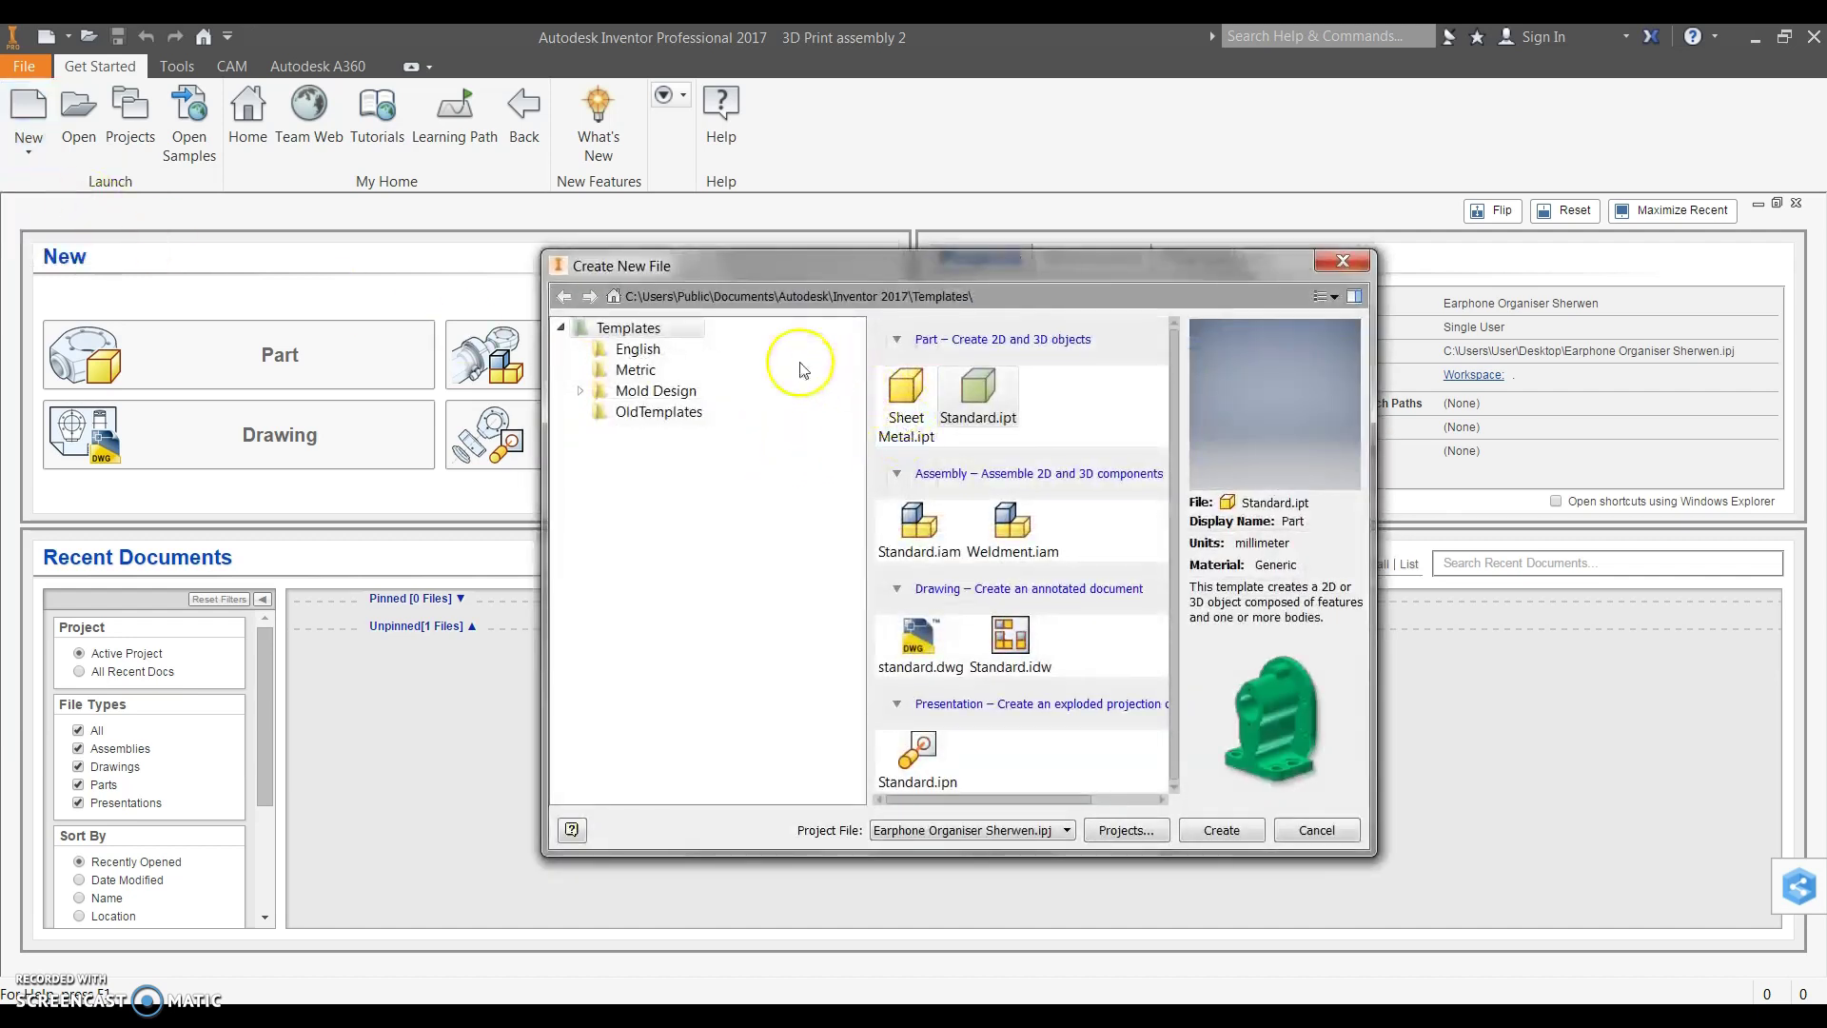
click(623, 372)
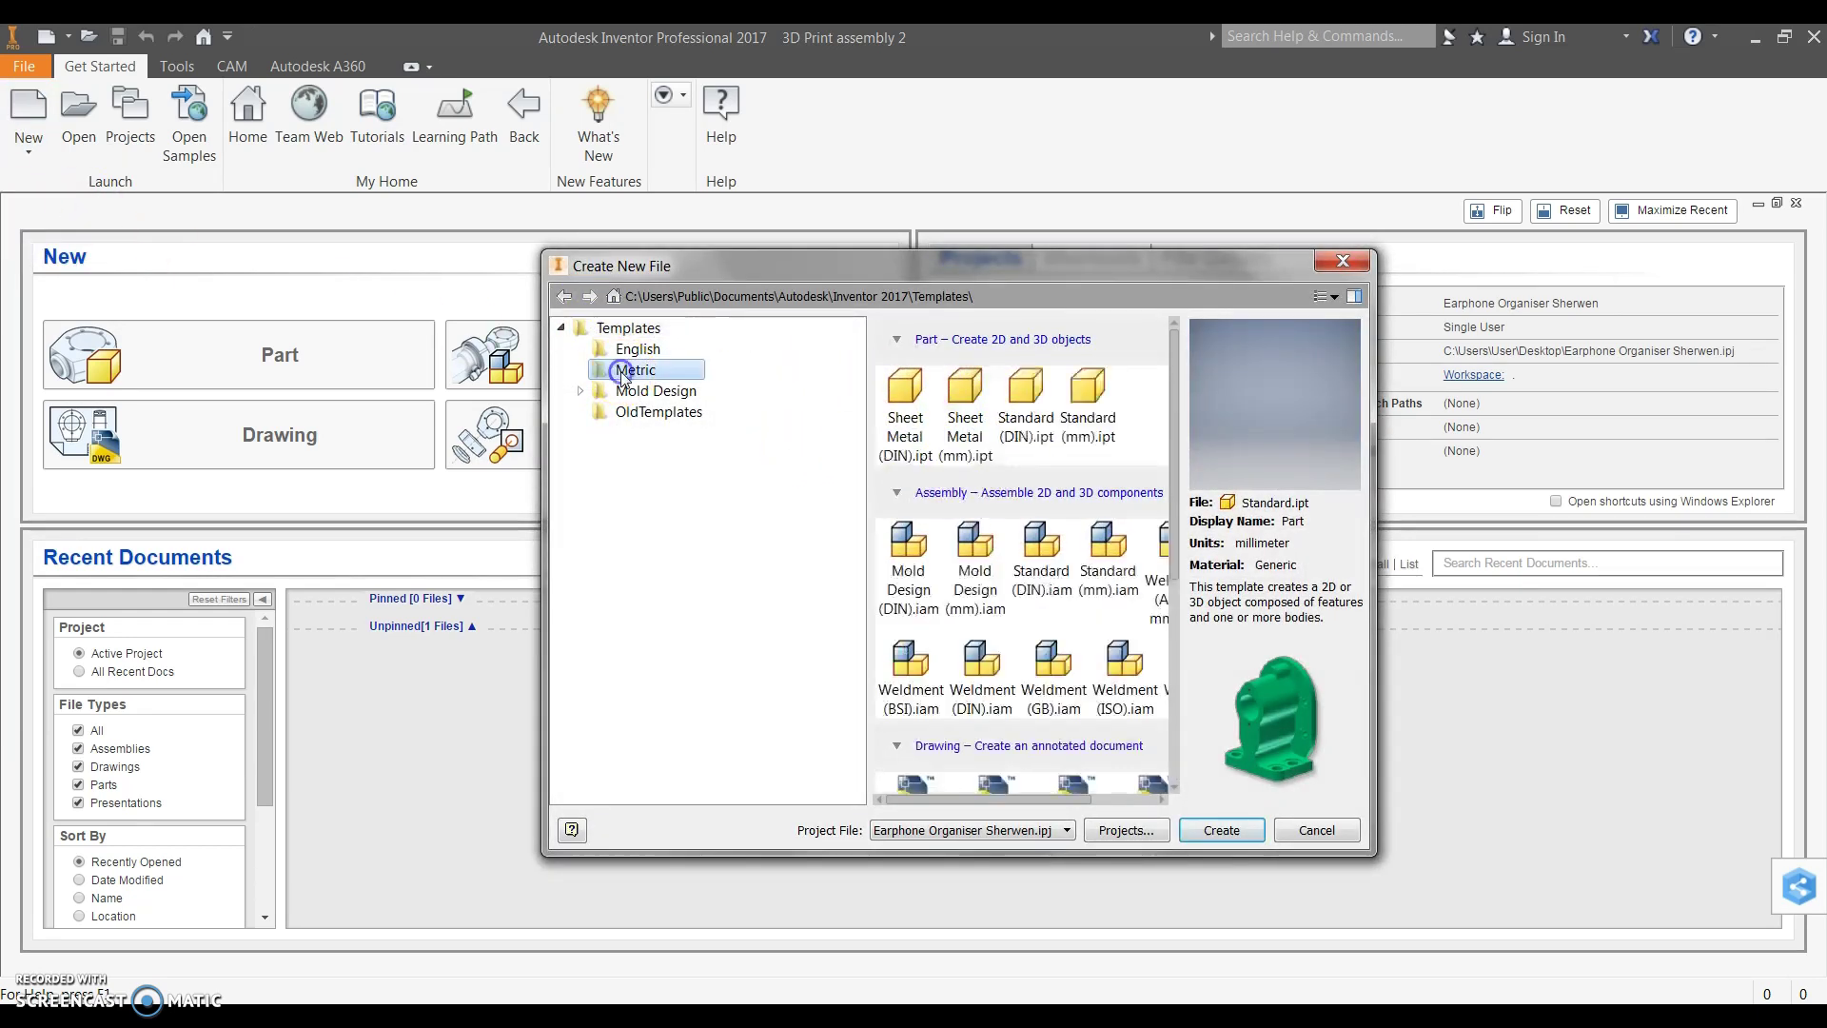
click(1085, 417)
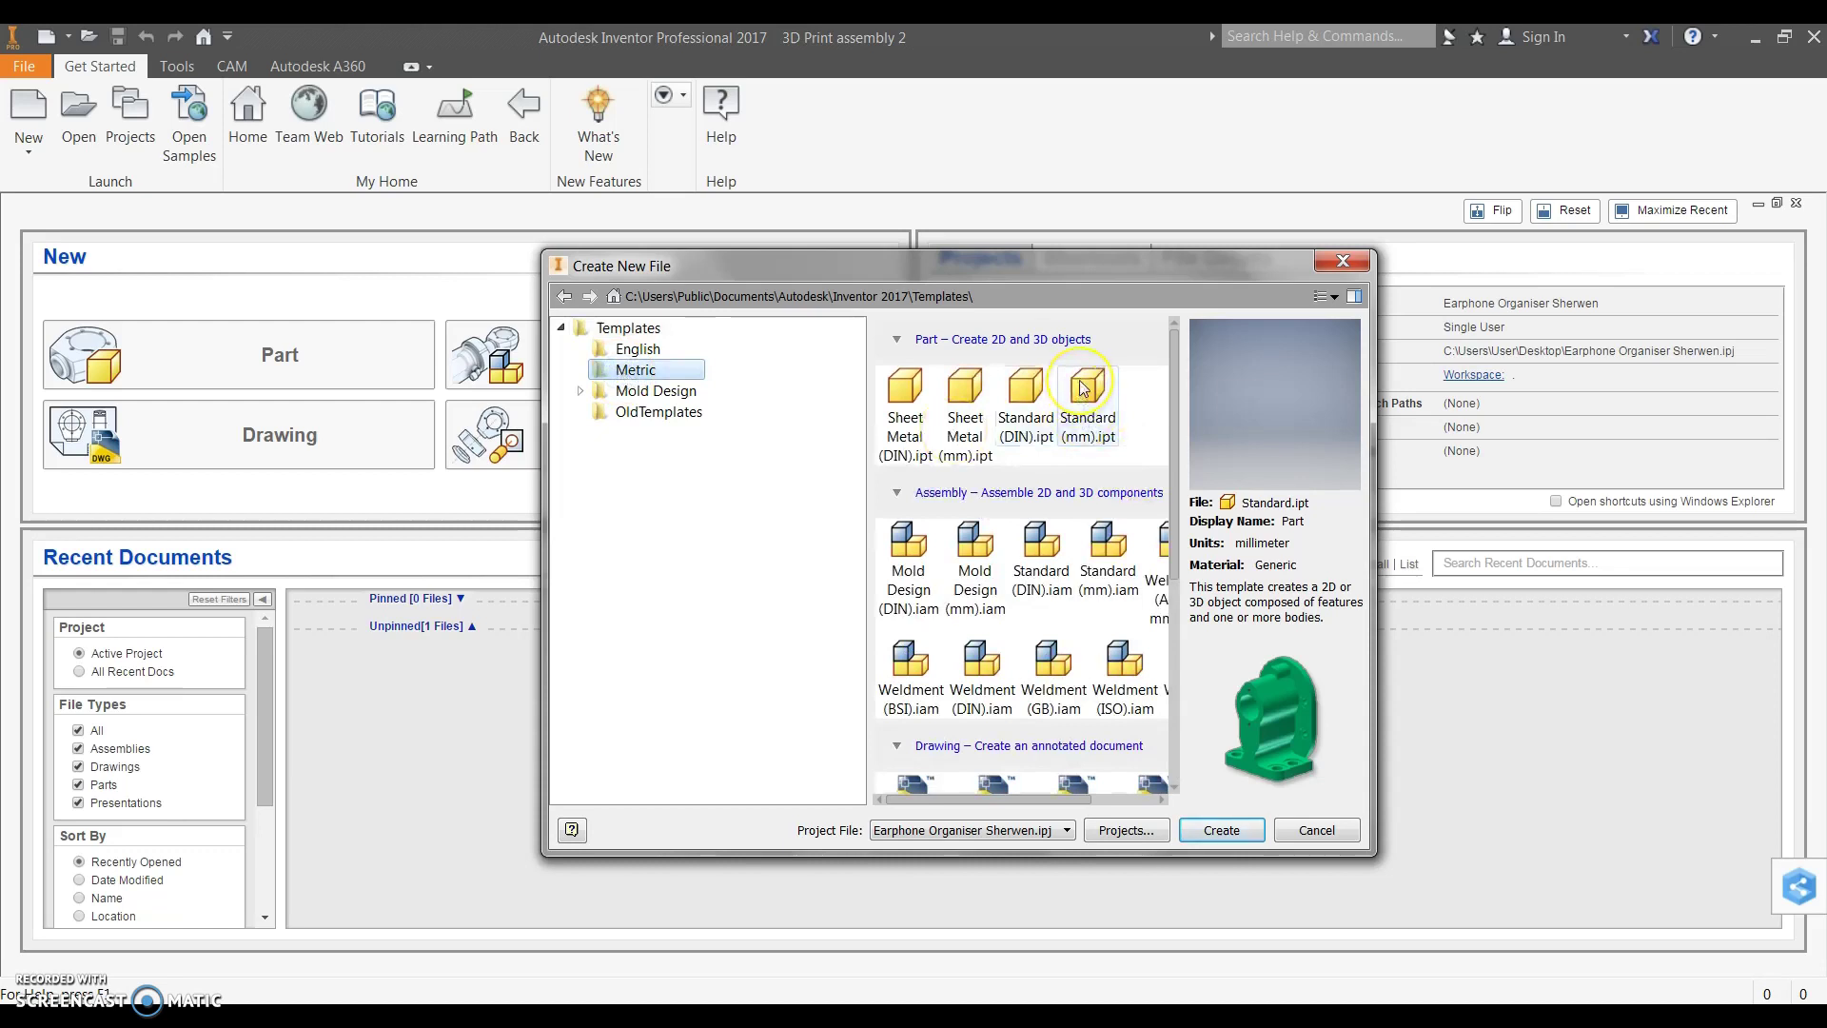
click(1085, 395)
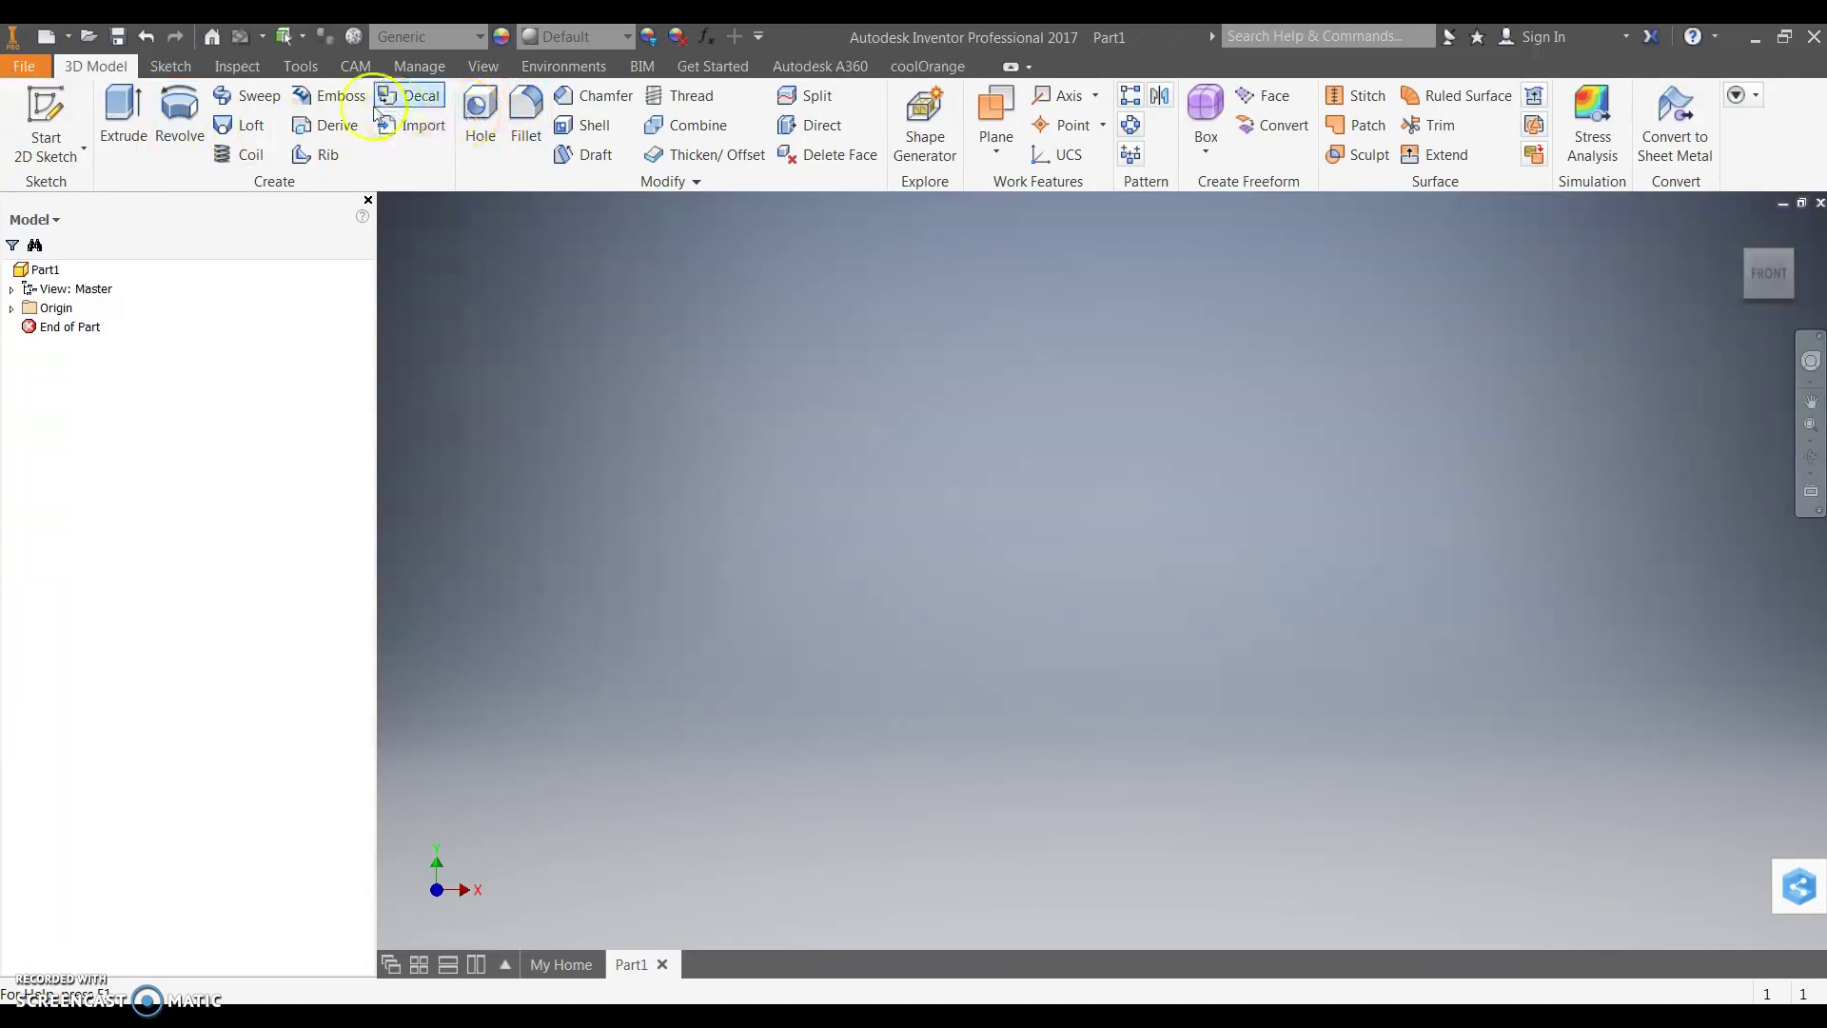
Start a 2D sketch on the XY plane and activate the Line tool
click(48, 112)
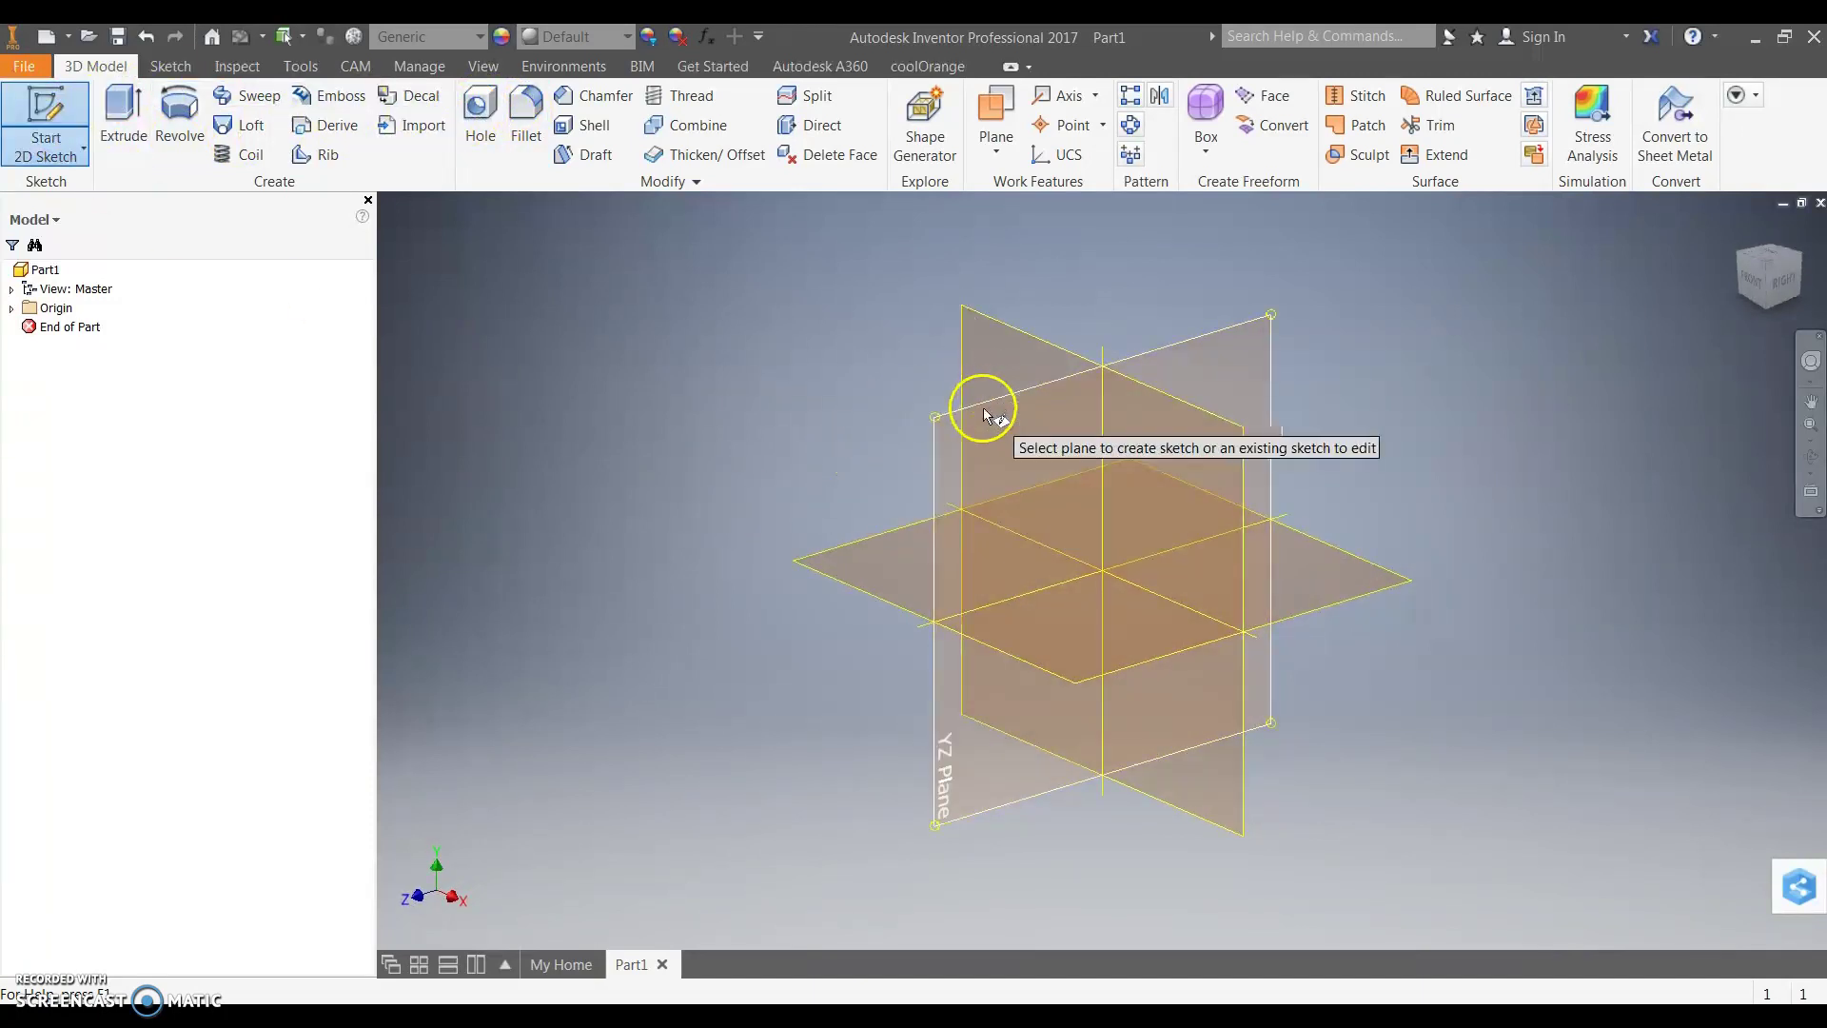
click(984, 335)
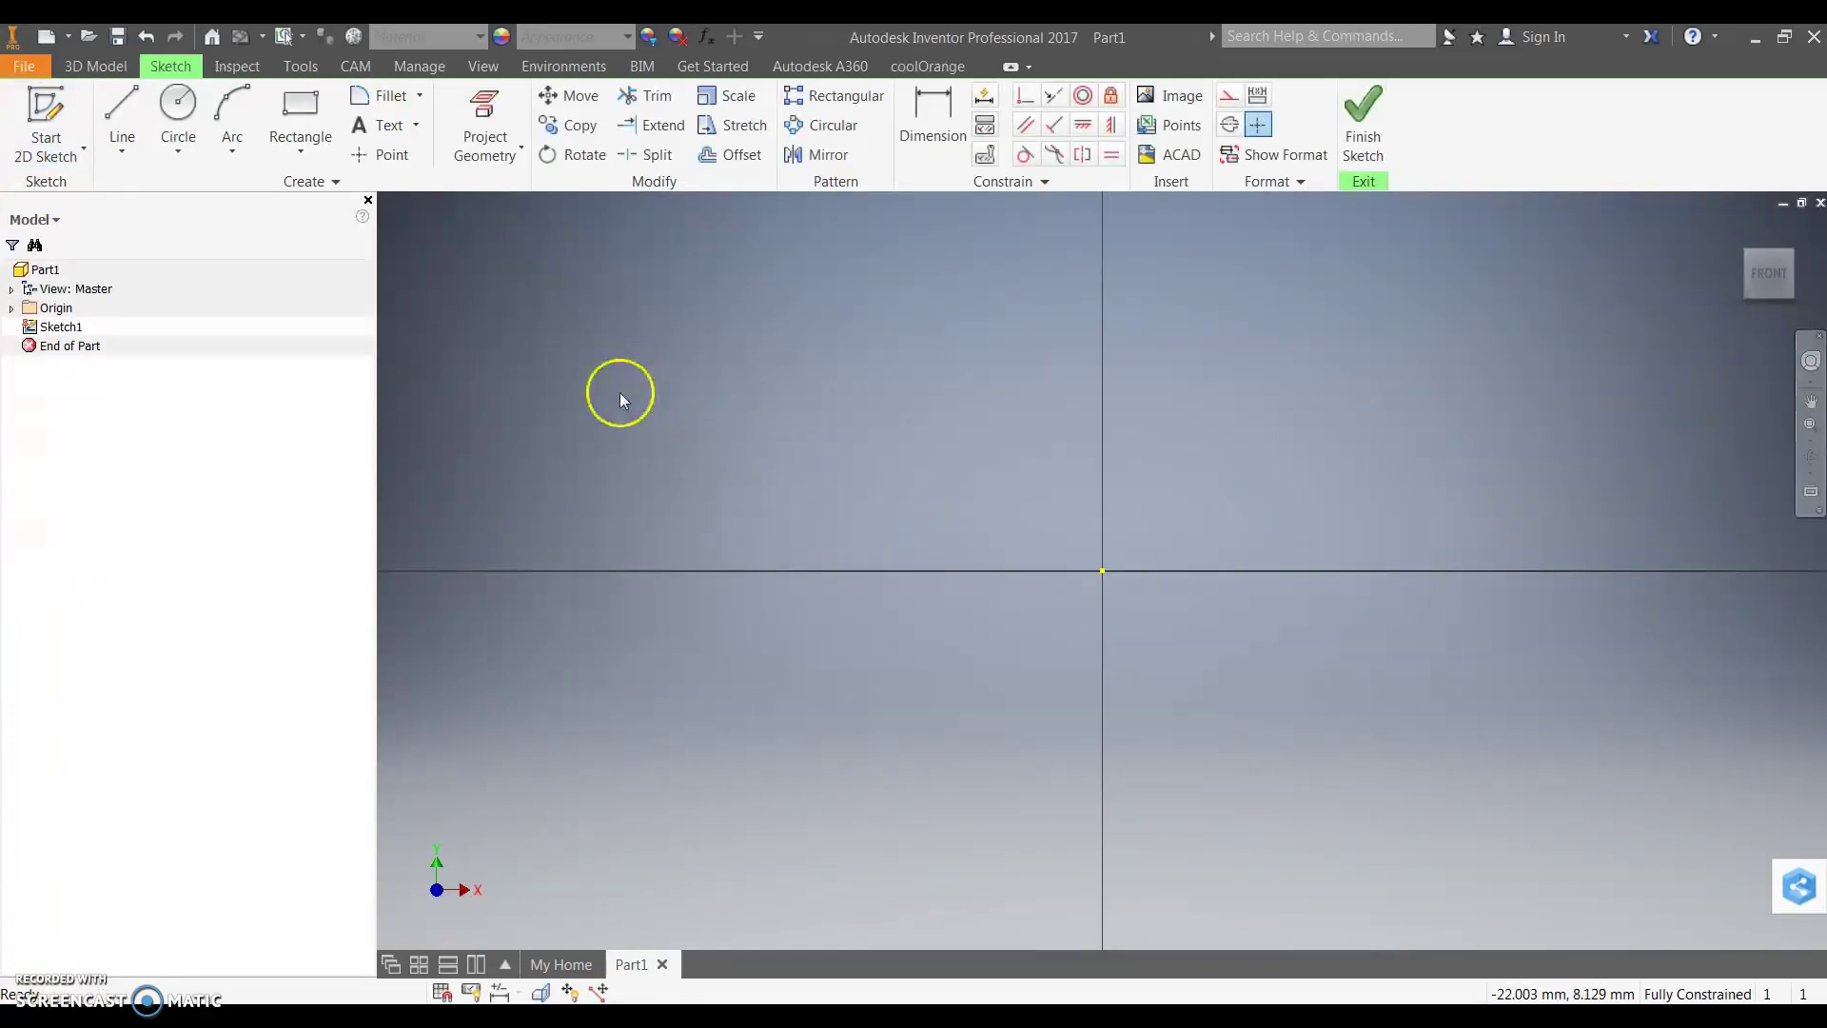
click(114, 99)
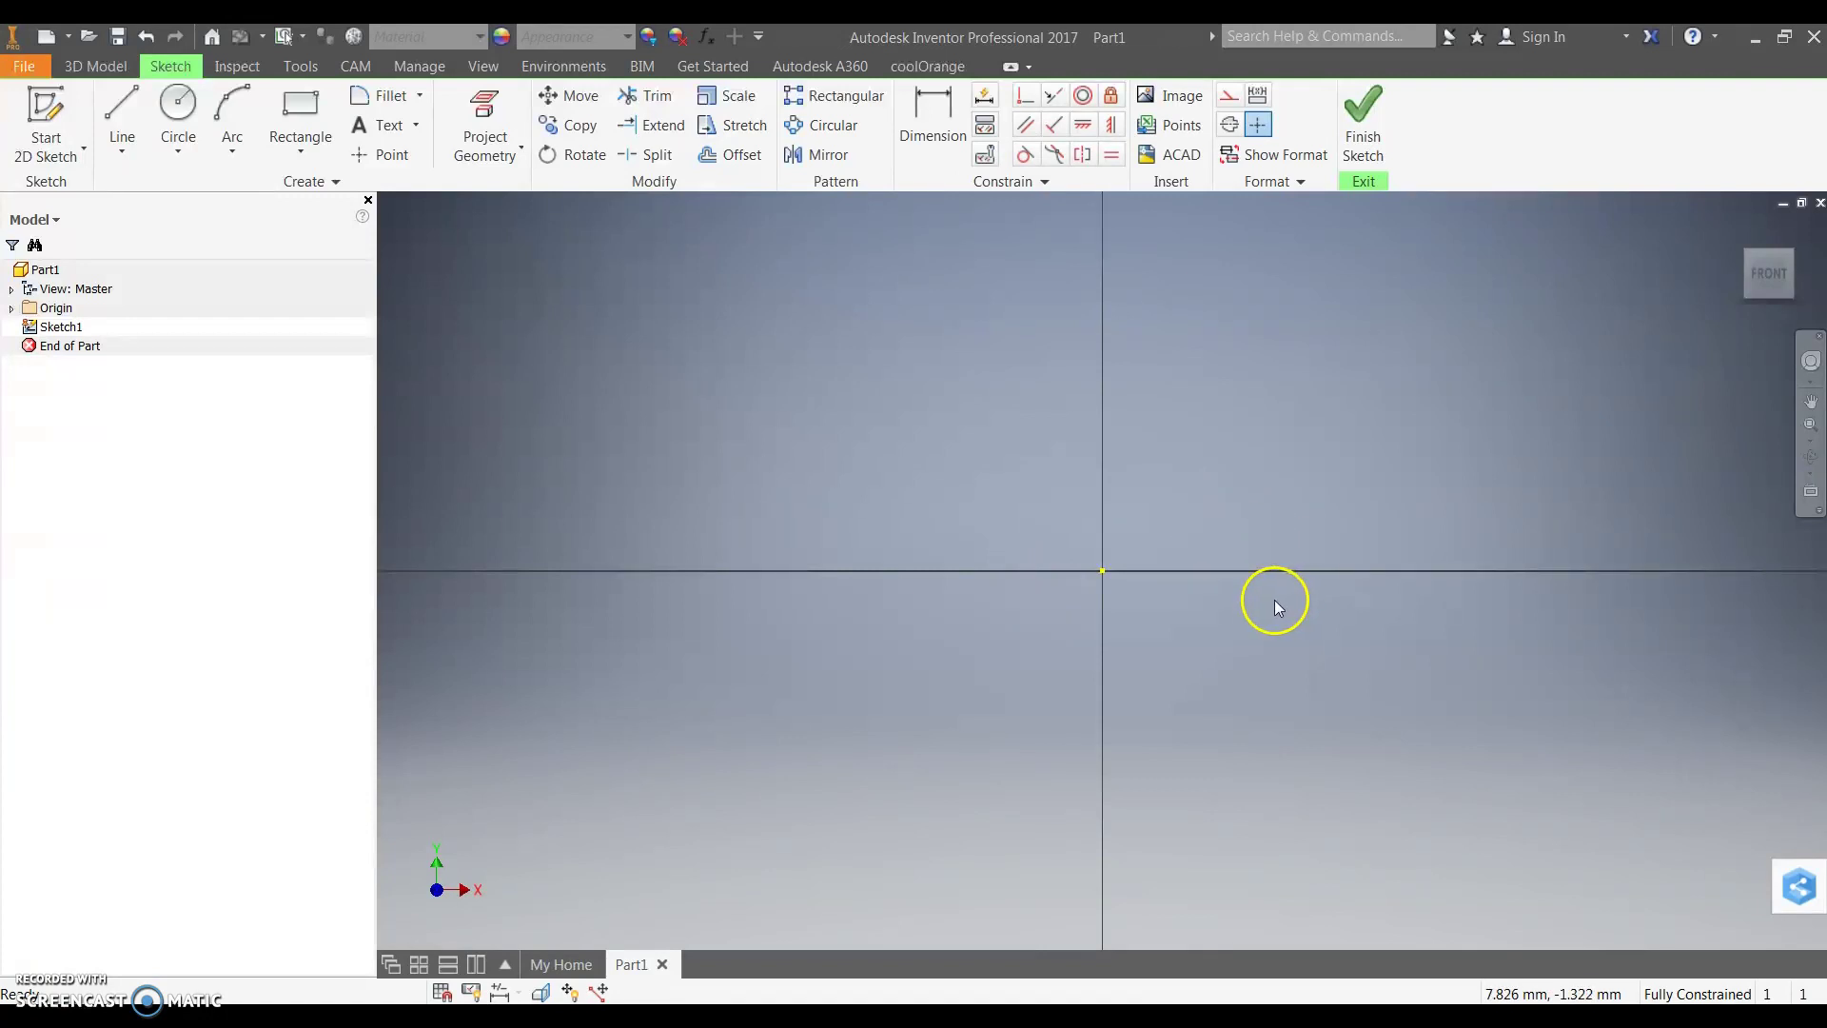
Draw the bottom line from the origin and the right side line
click(126, 112)
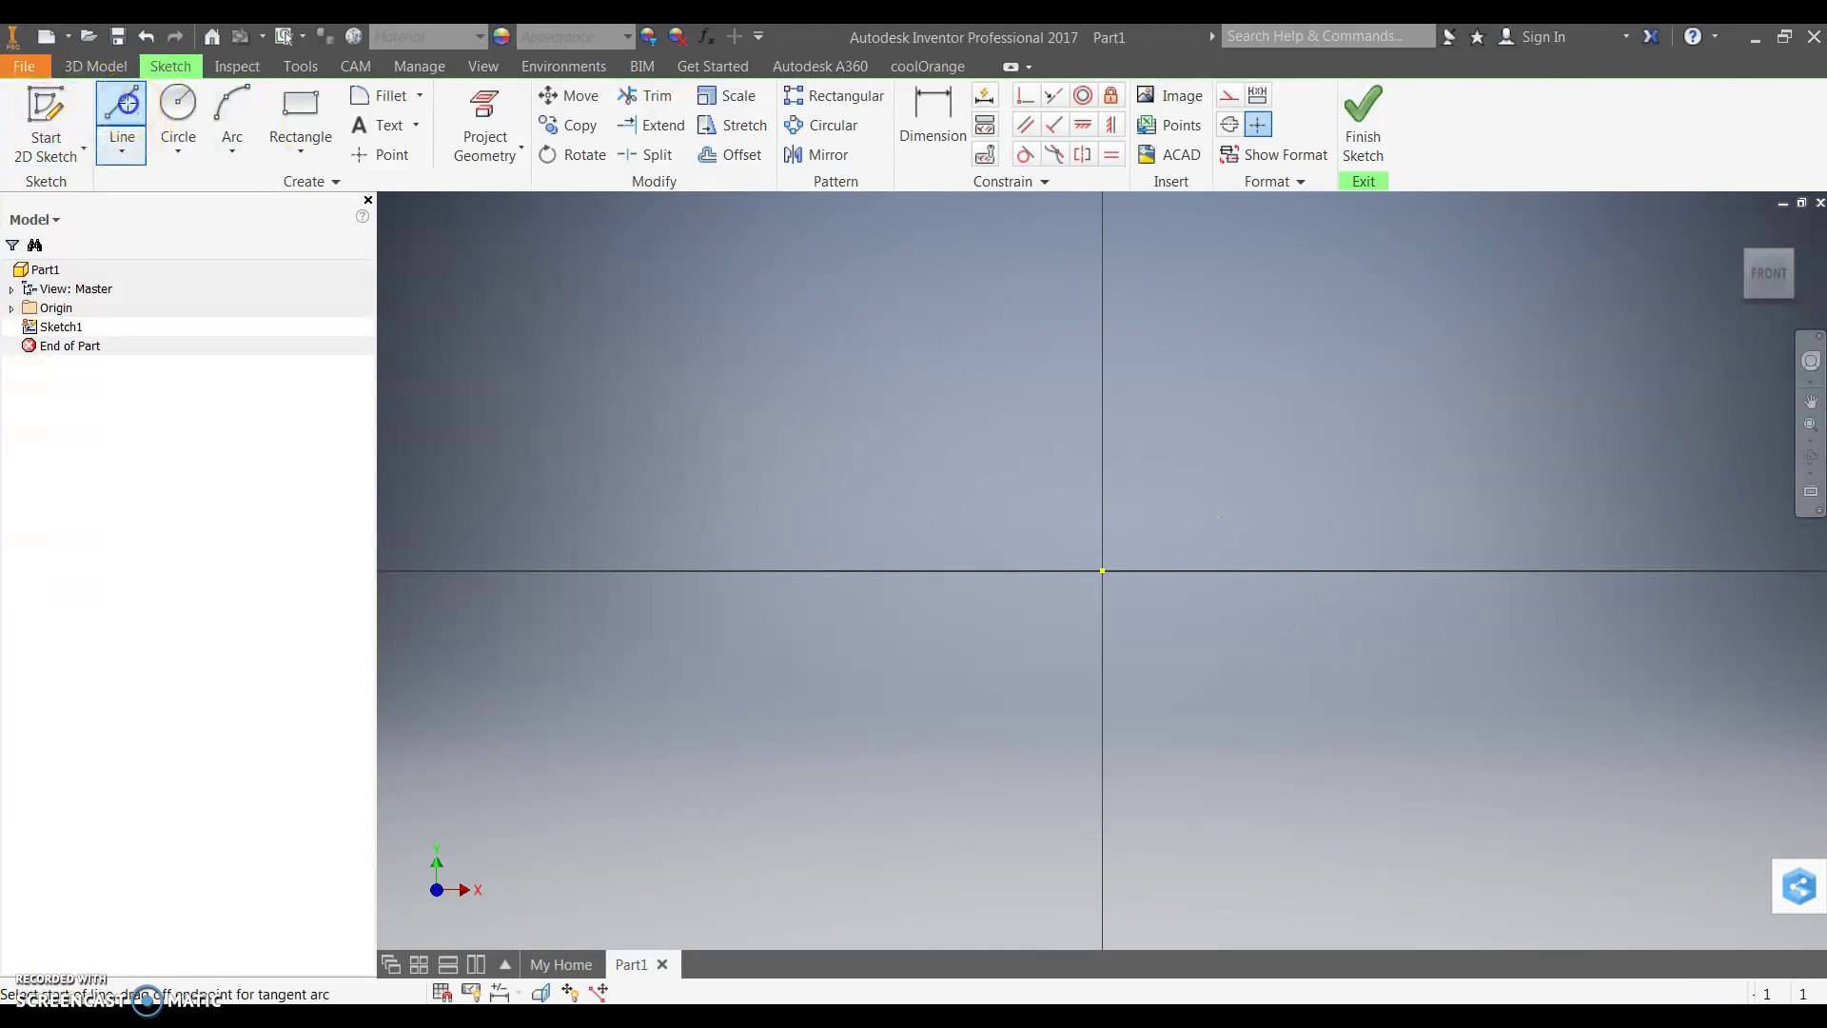
click(1101, 572)
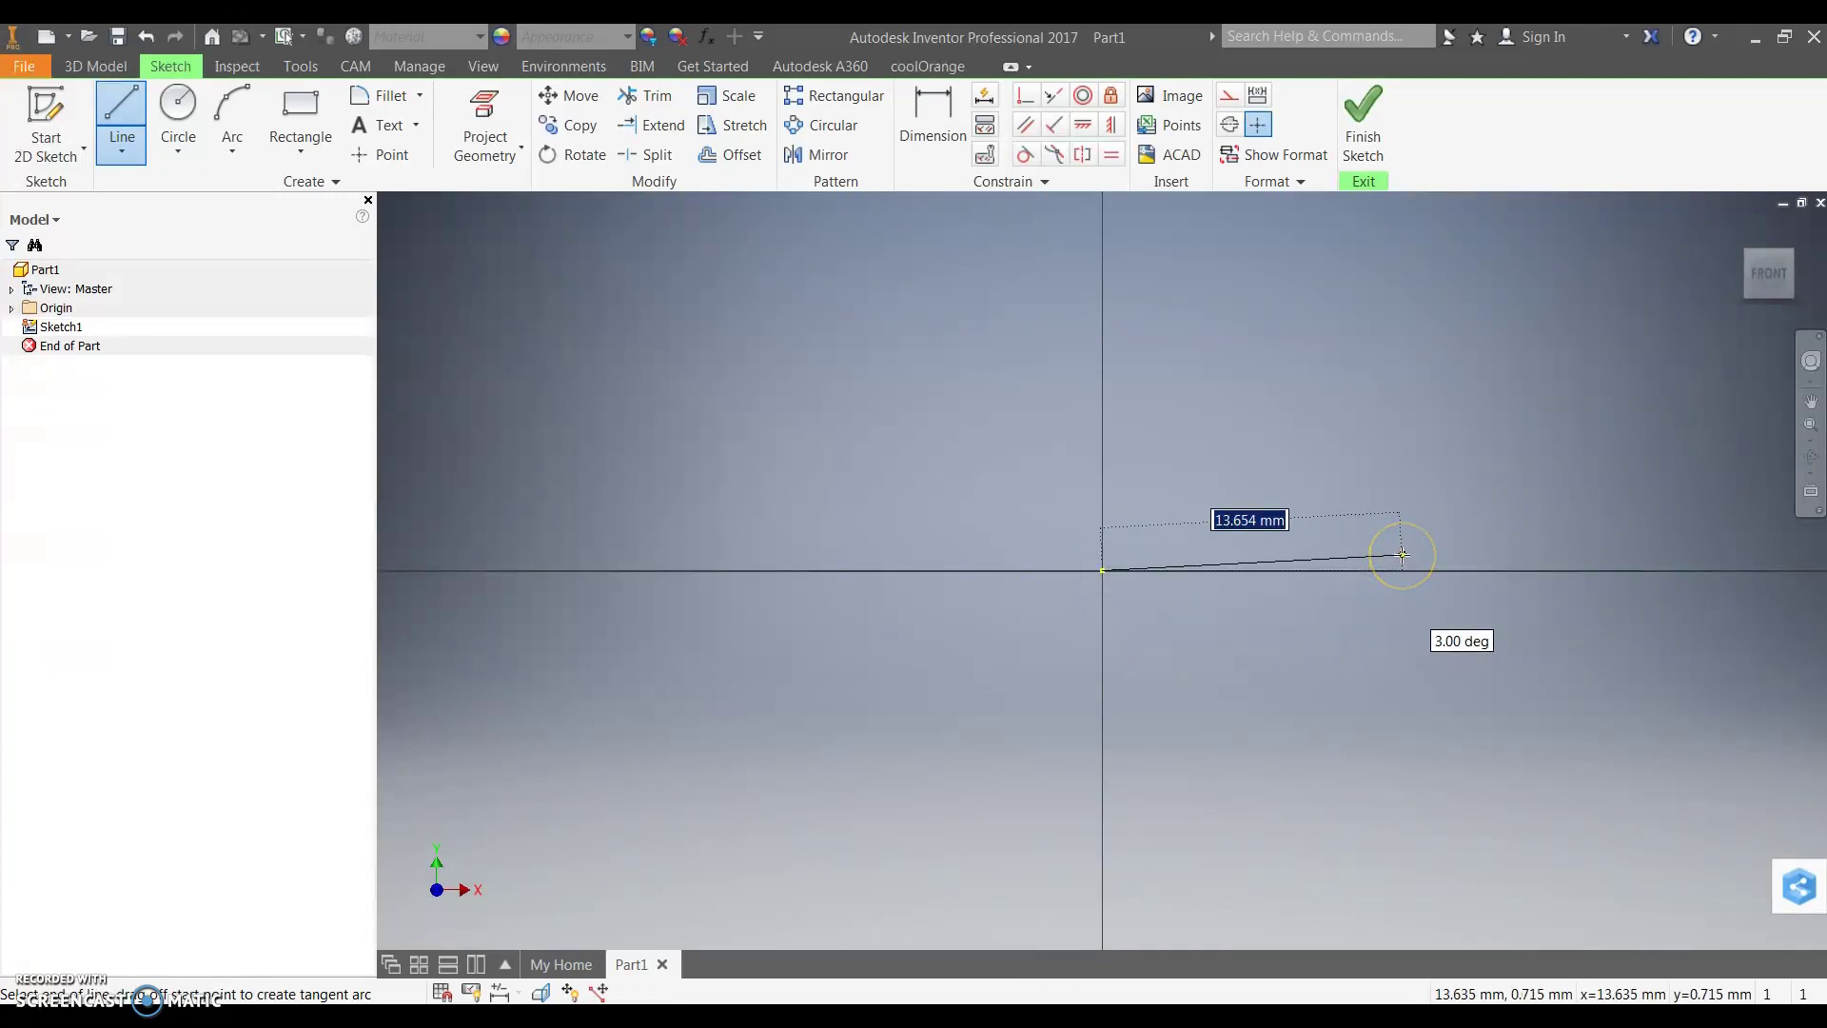
click(1453, 553)
mouse_move(1452, 555)
middle_down()
mouse_move(1307, 526)
mouse_move(1236, 583)
mouse_move(1183, 555)
mouse_move(1236, 518)
mouse_move(1214, 557)
mouse_move(1179, 527)
mouse_move(1232, 539)
mouse_move(1192, 523)
middle_up()
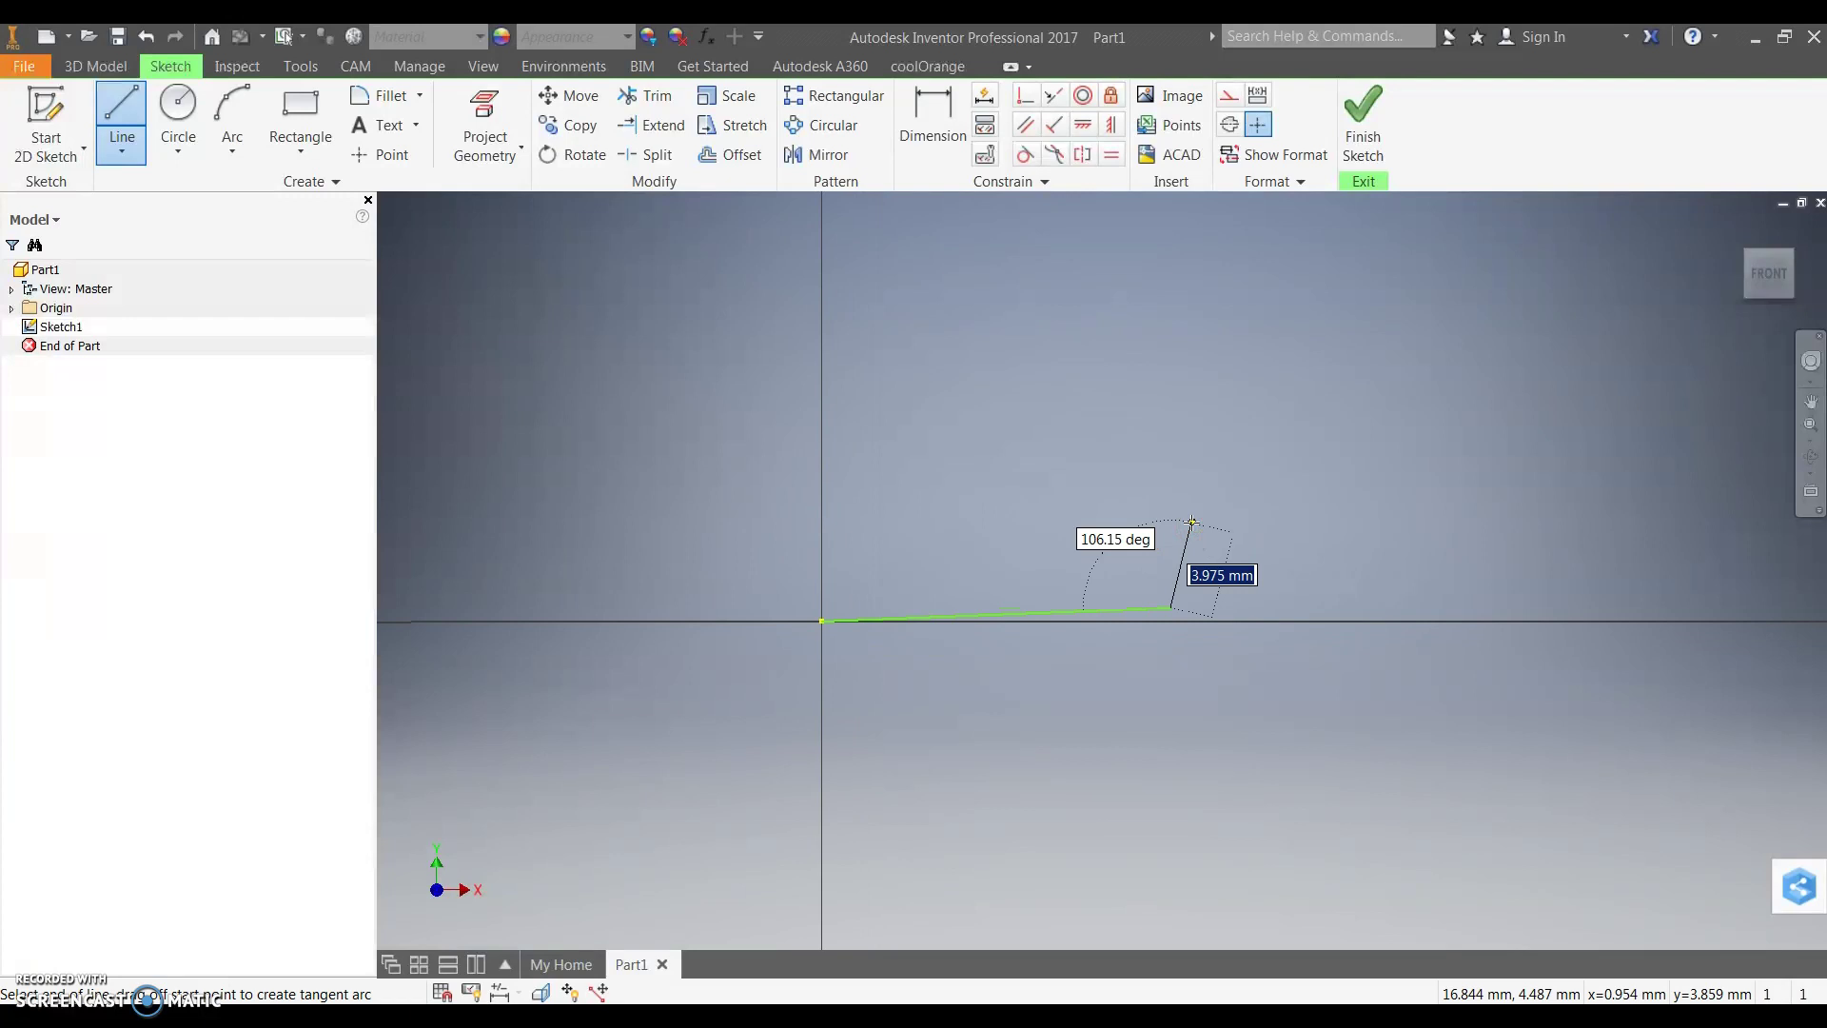
mouse_move(1243, 520)
middle_down()
mouse_move(1215, 580)
mouse_move(987, 580)
mouse_move(1076, 498)
mouse_move(1192, 635)
mouse_move(1187, 596)
mouse_move(1244, 629)
middle_up()
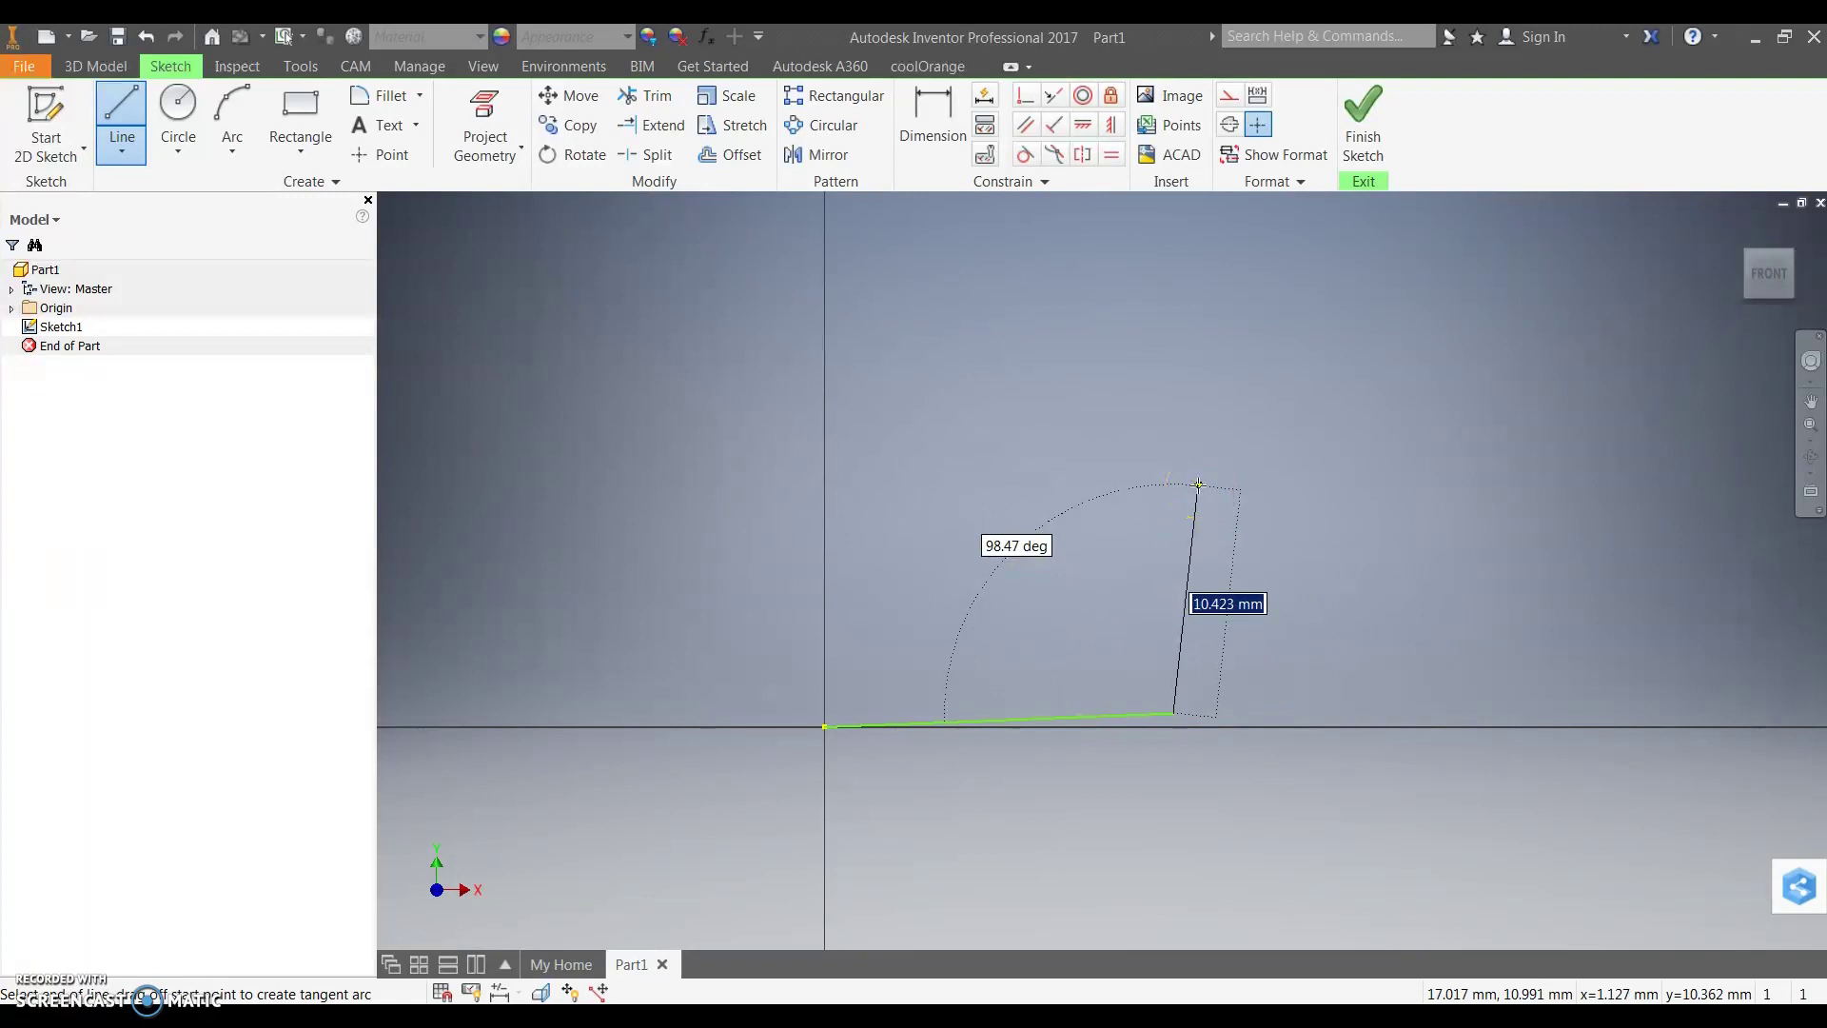
click(1198, 485)
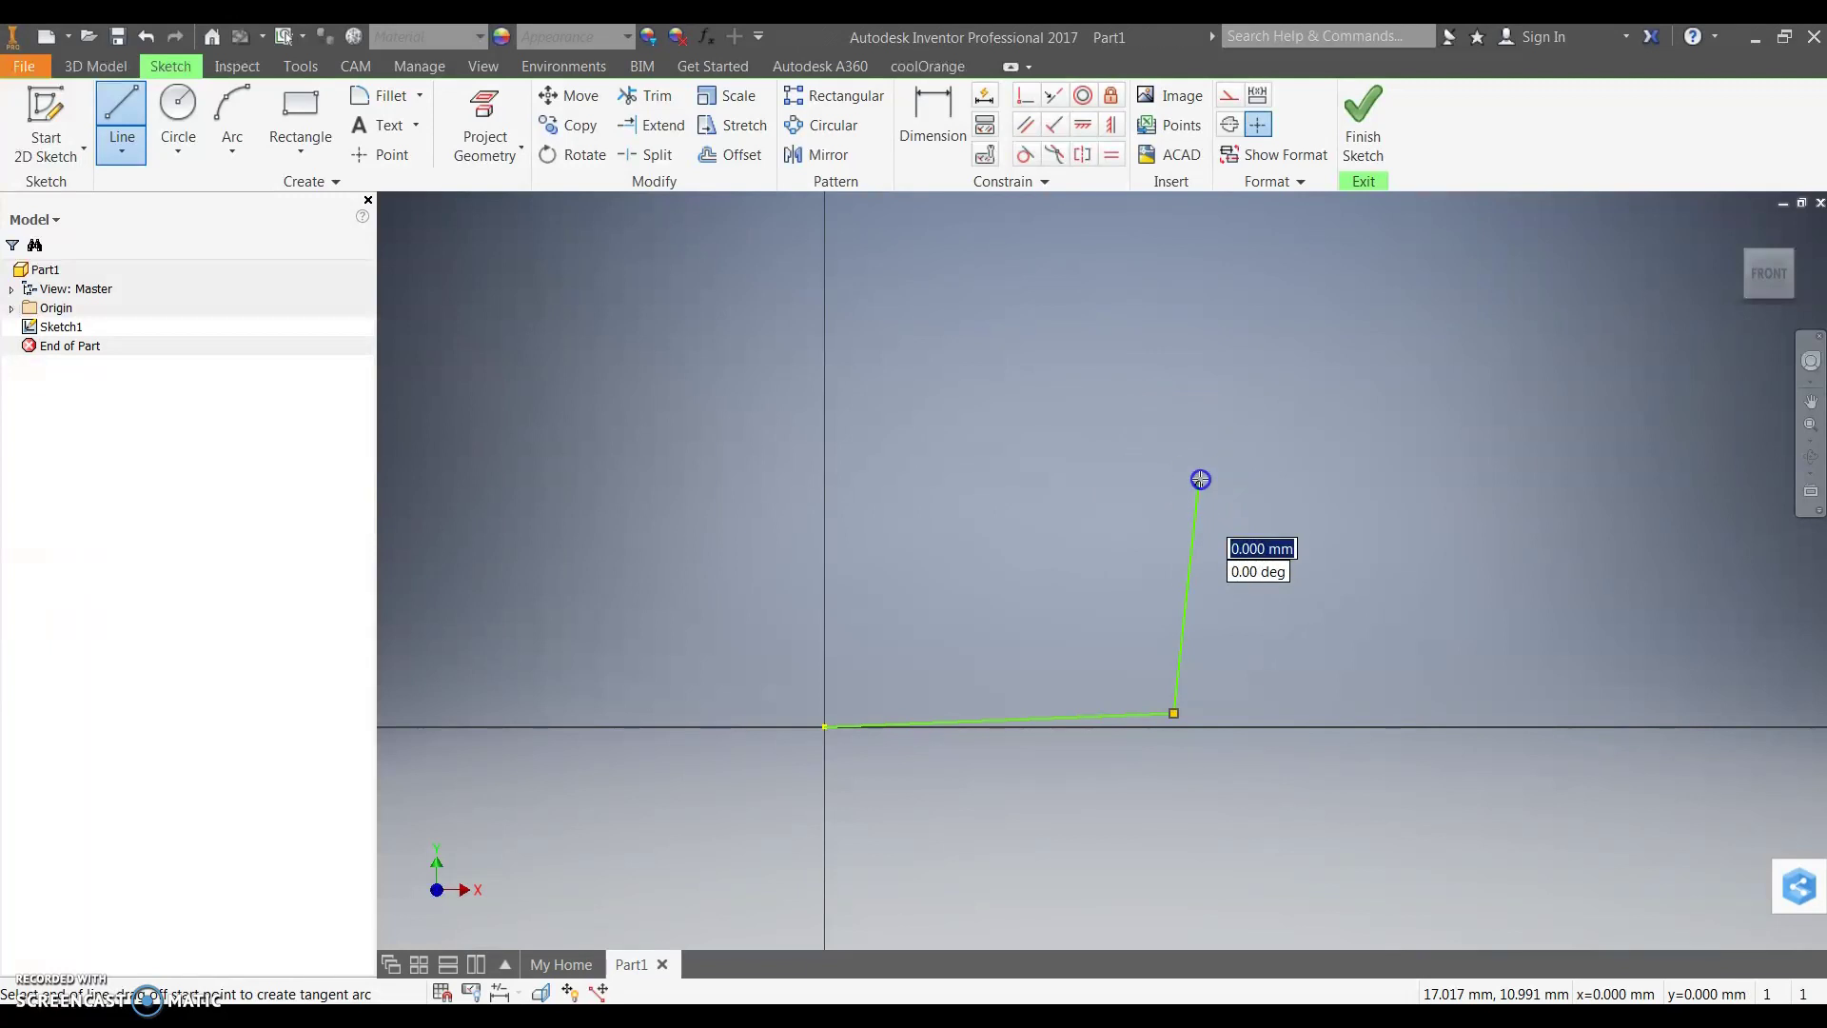
Add the rounded tangent arc, draw the slot's sides and close the outline at the origin
drag(1201, 479, 1191, 426)
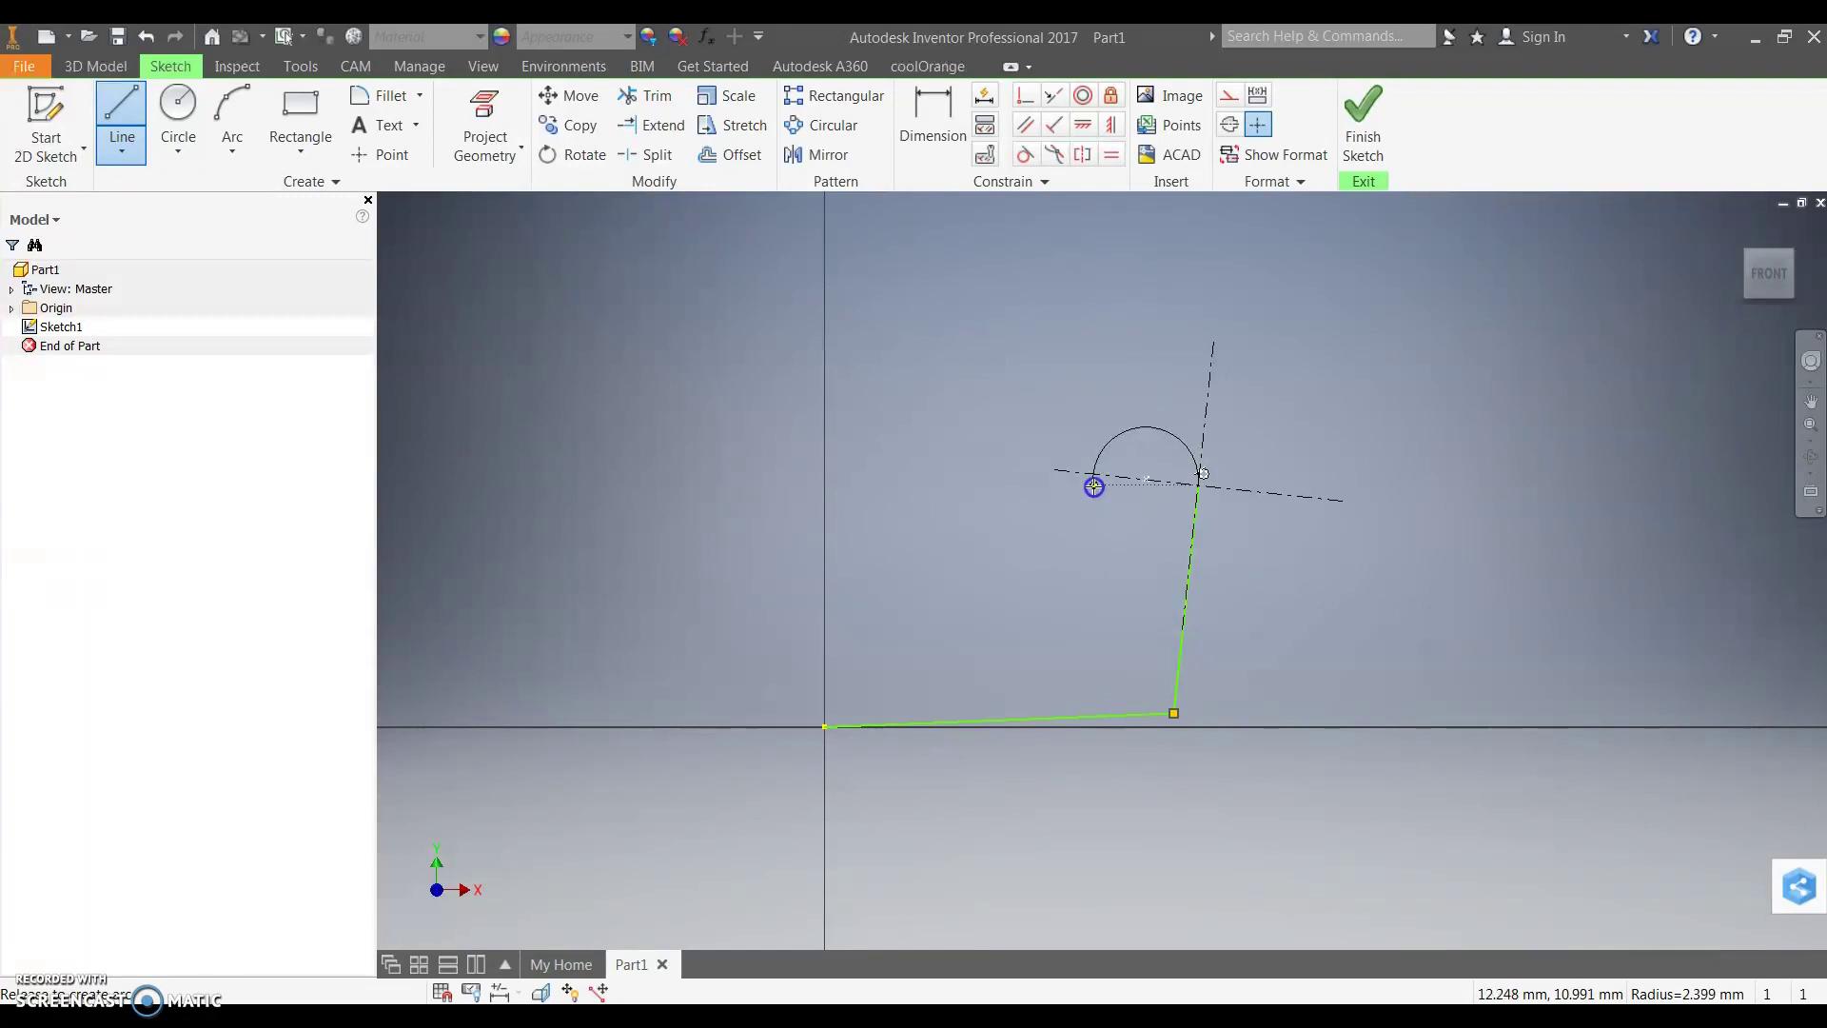
drag(1094, 486, 1089, 494)
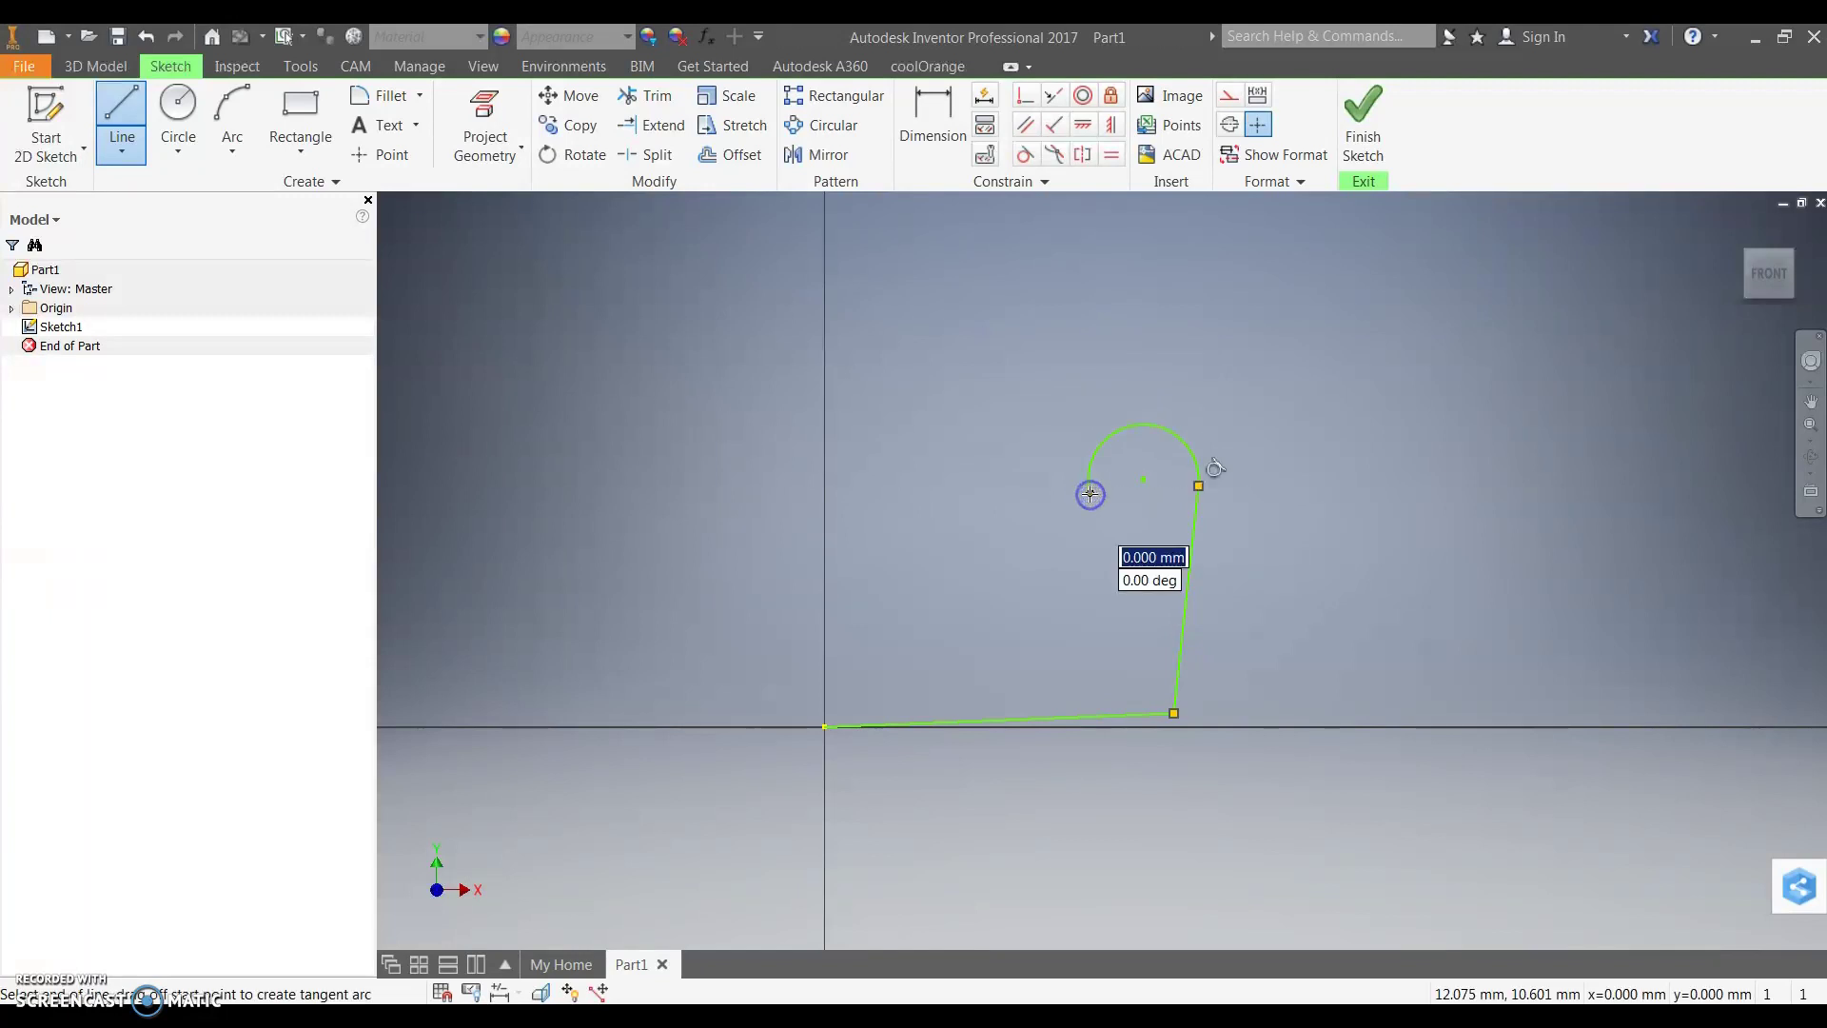
click(1080, 600)
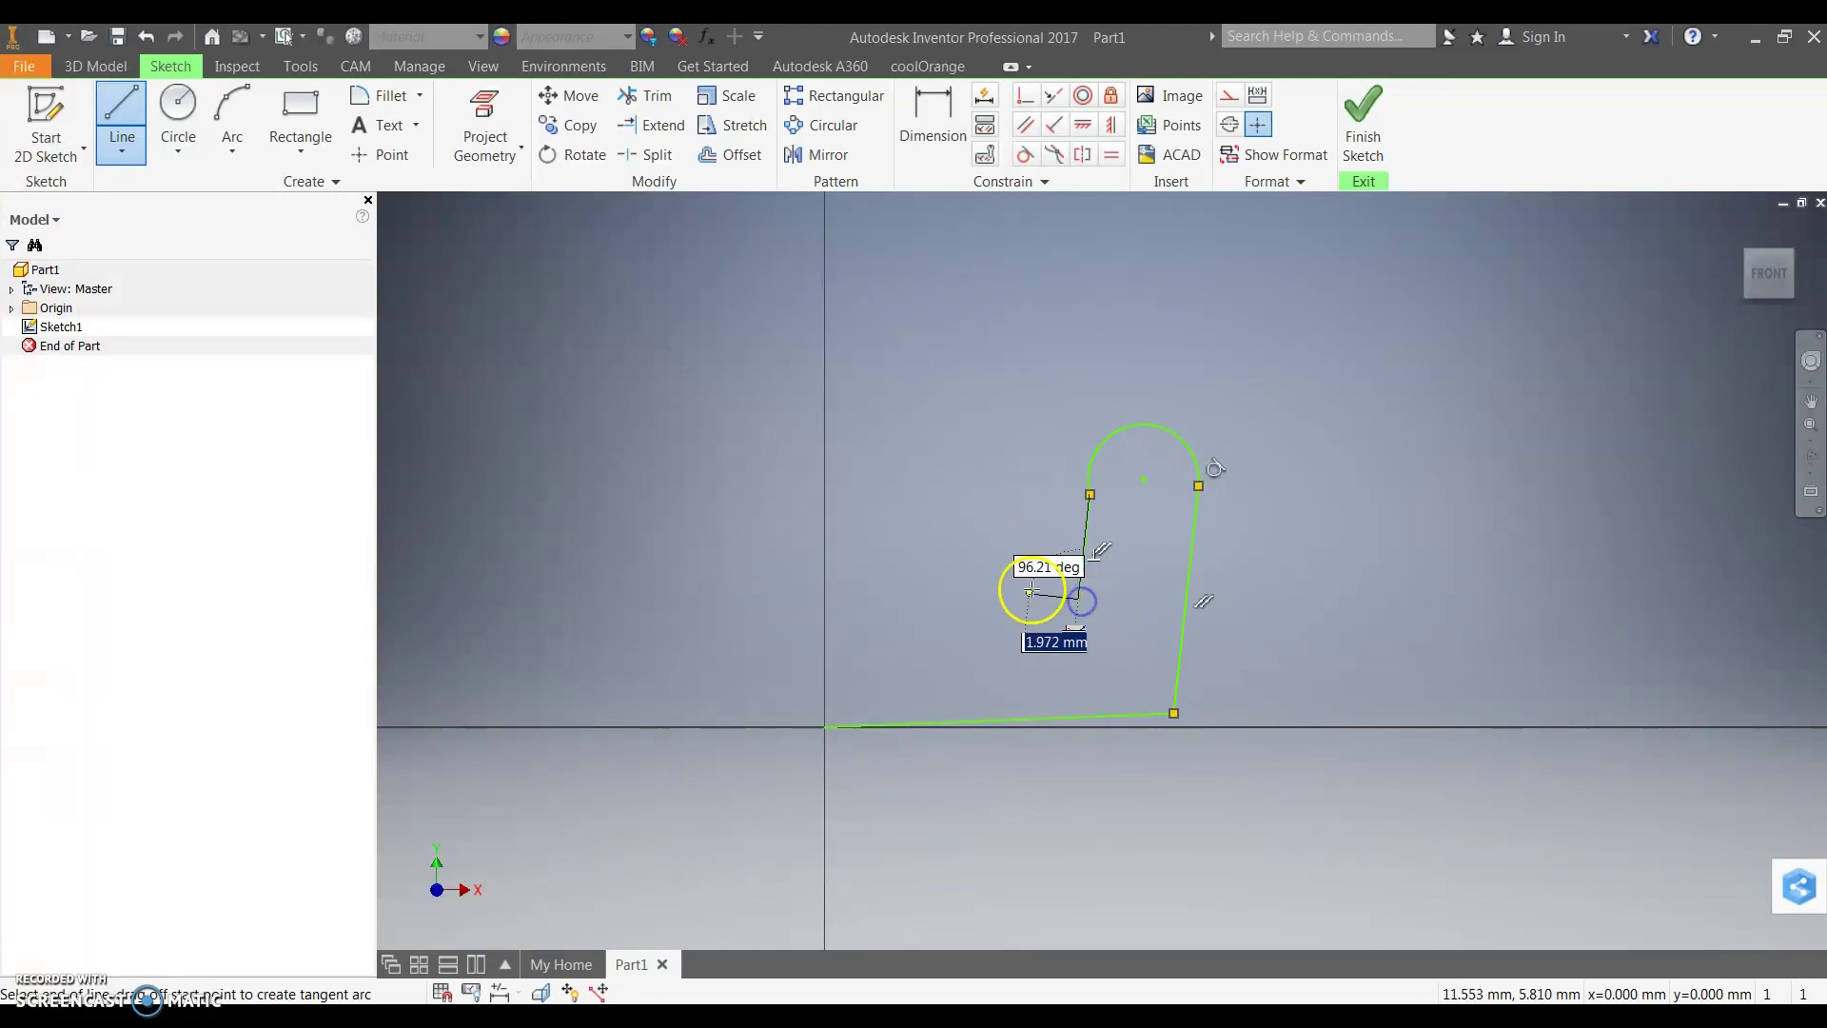
click(964, 587)
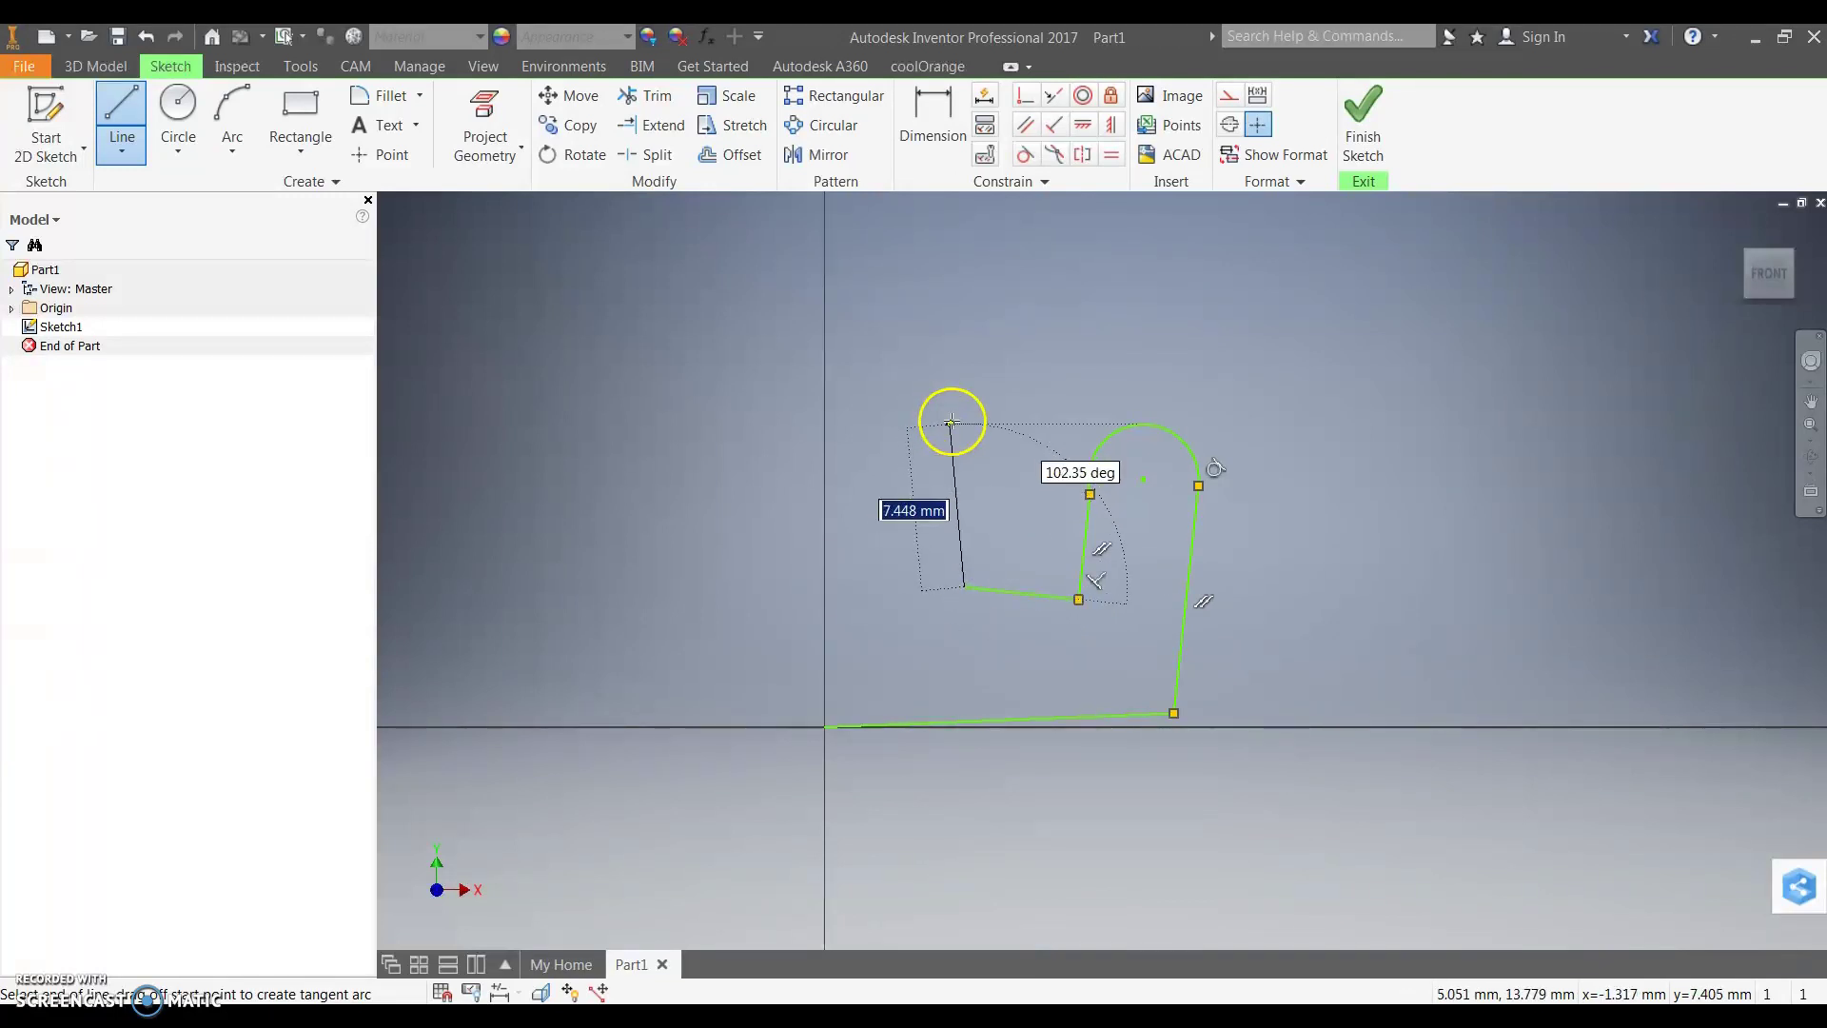
click(950, 411)
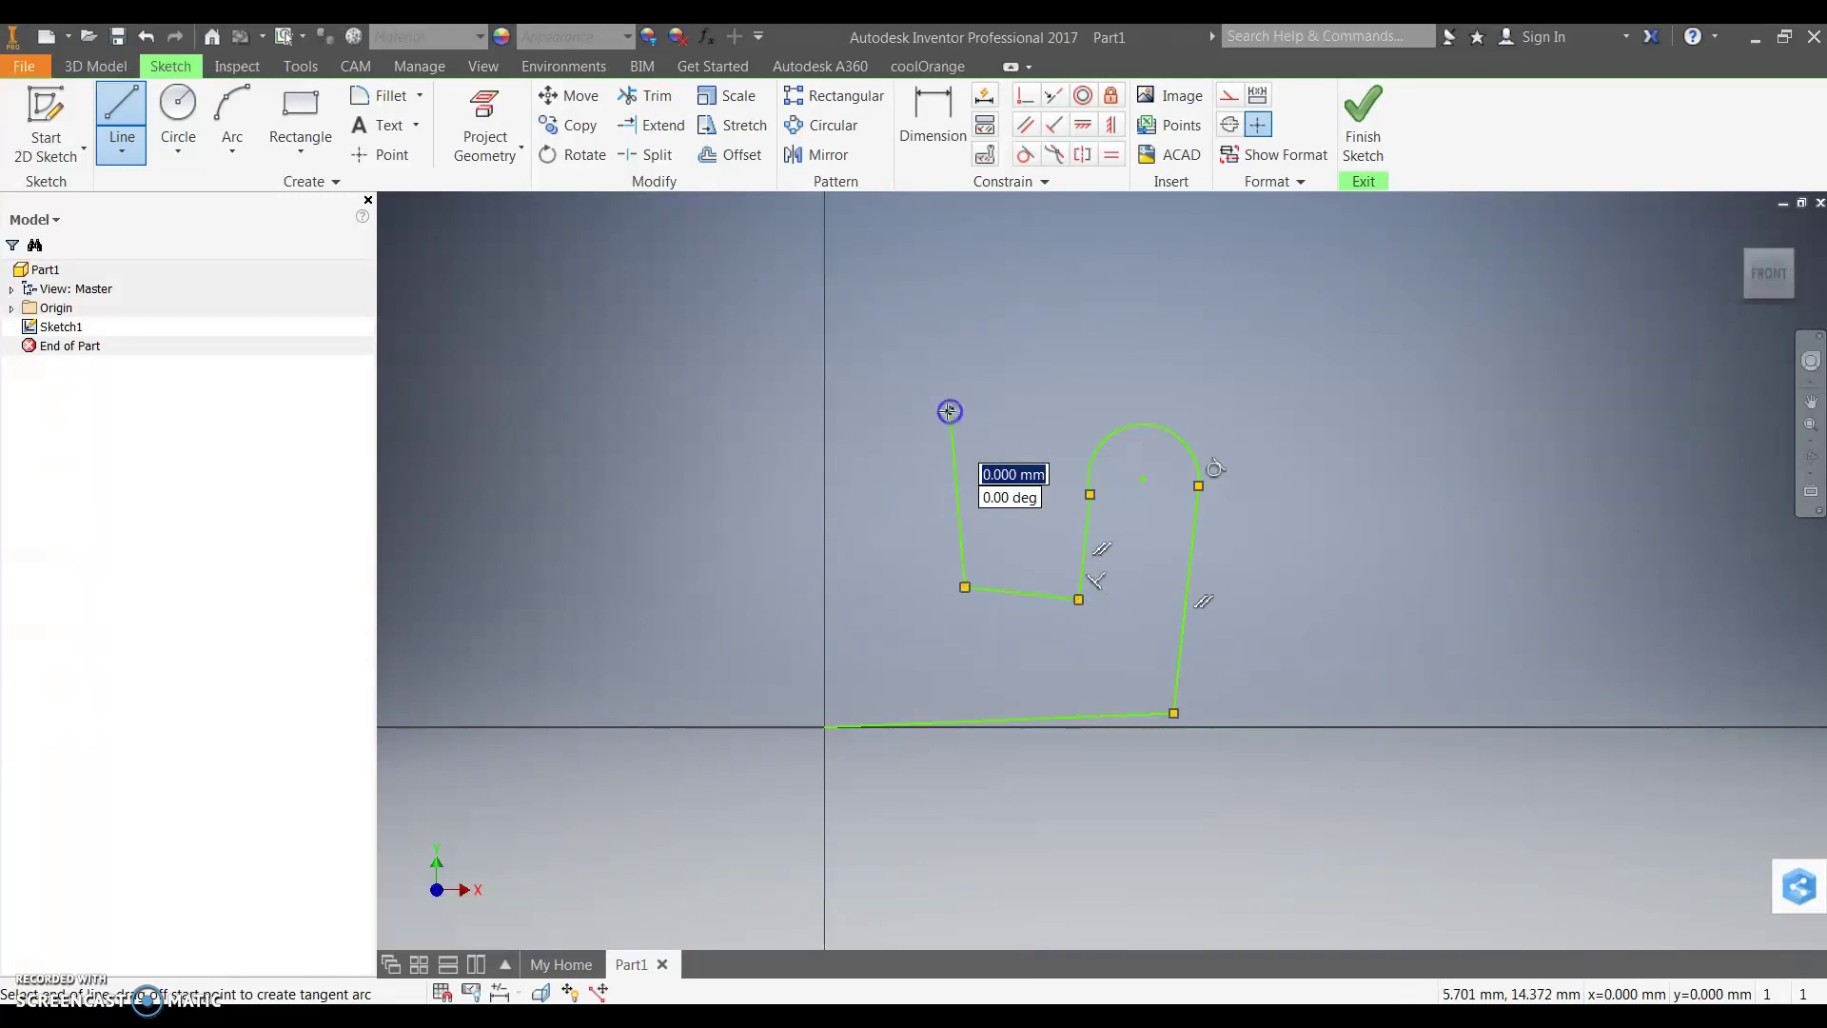
click(838, 430)
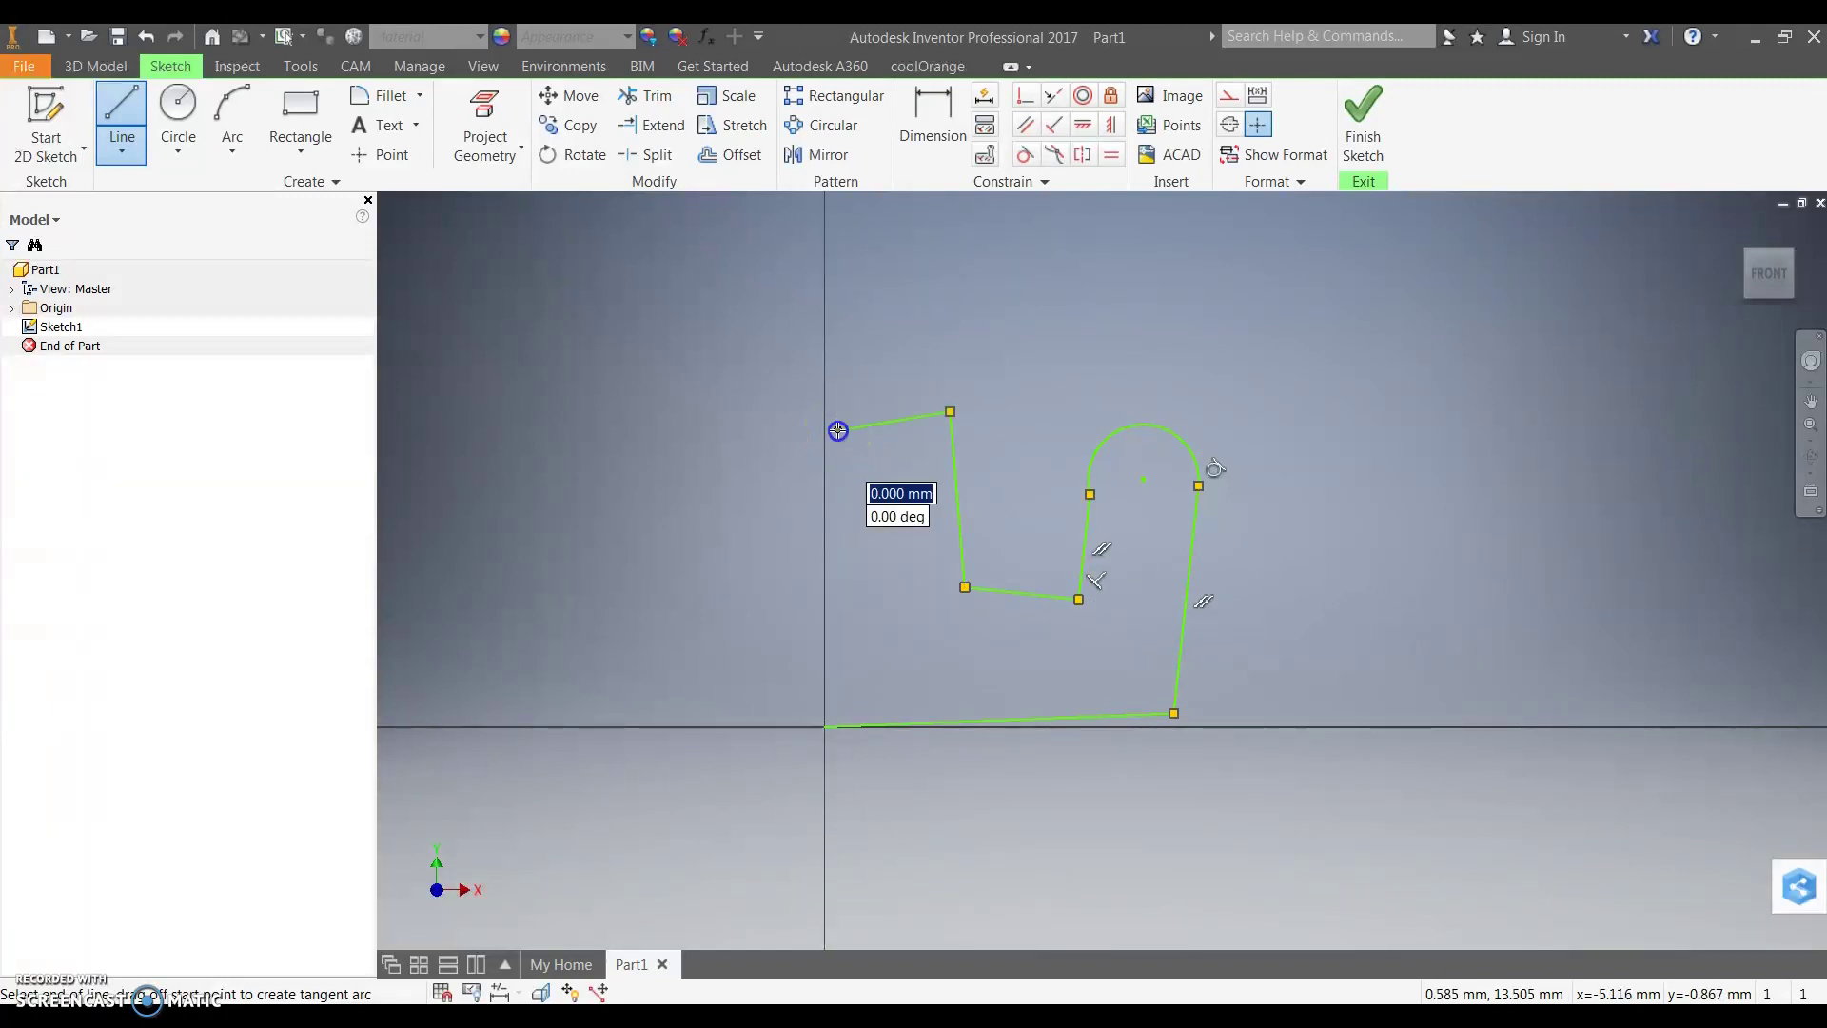
click(825, 727)
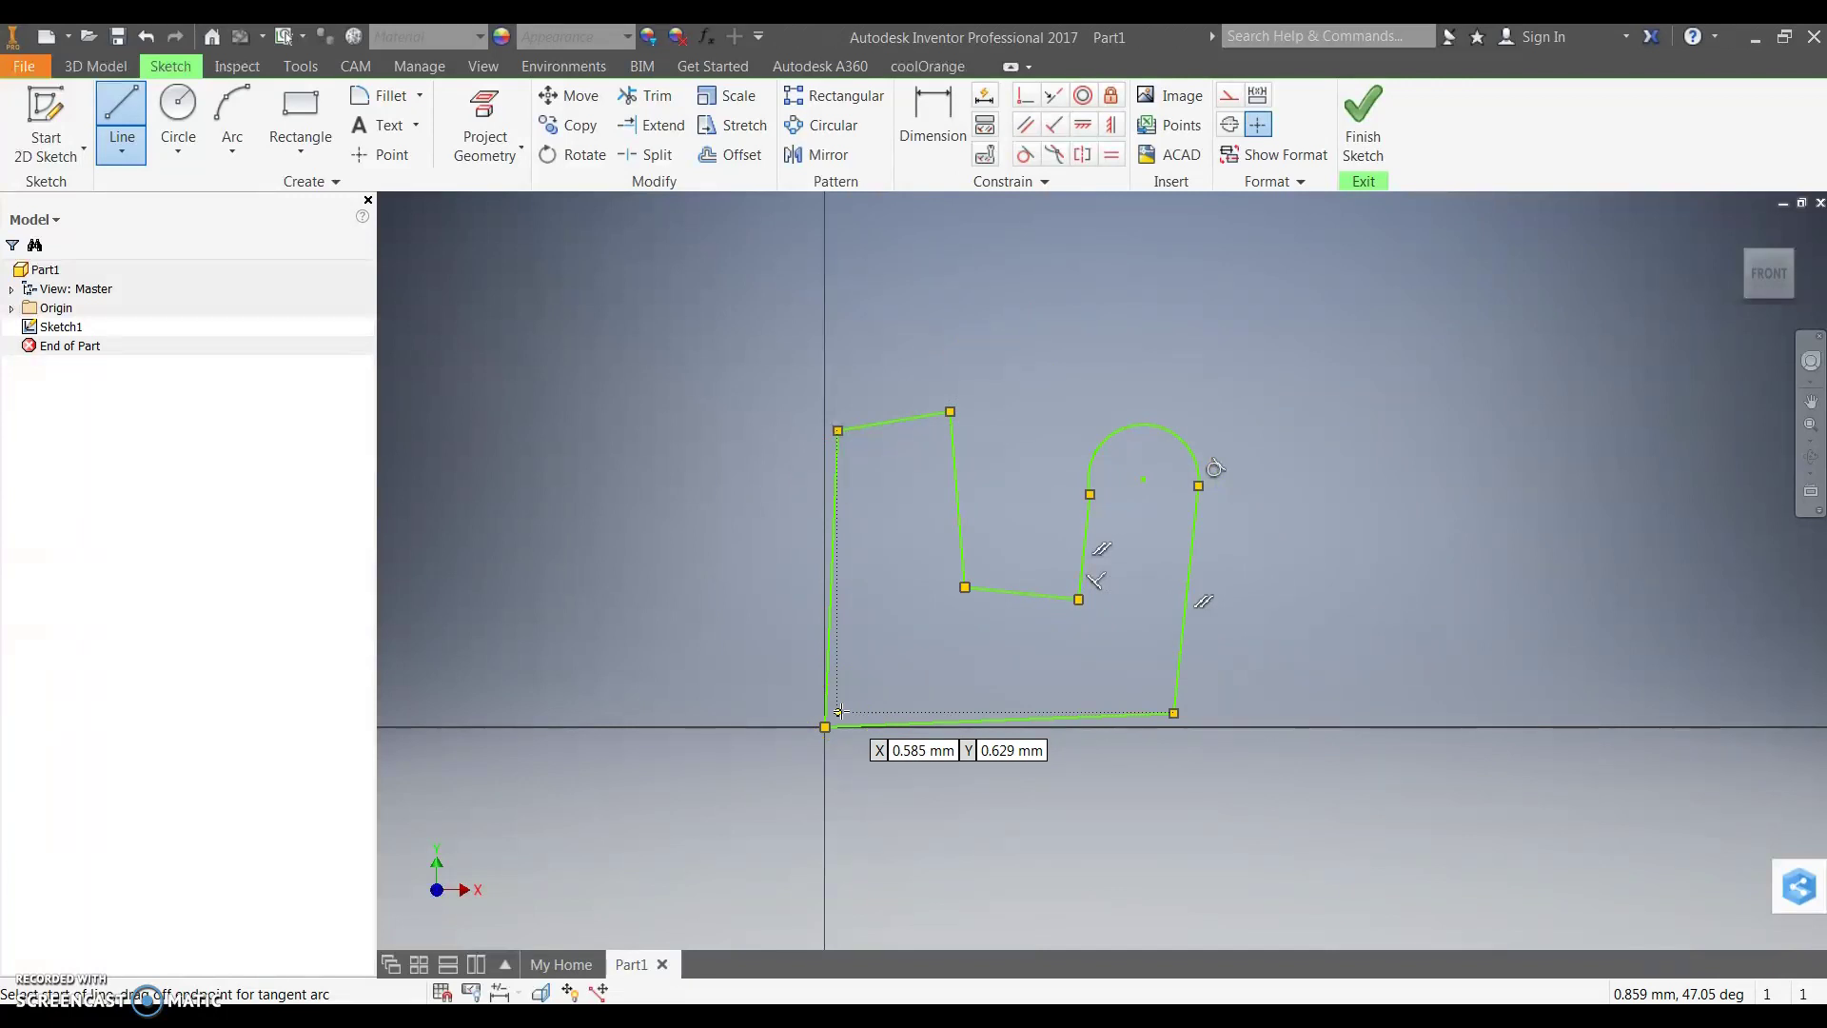
End the Line command, leaving the closed profile needing 12 dimensions
mouse_move(840, 711)
mouse_down()
mouse_move(966, 734)
mouse_move(1032, 672)
mouse_move(681, 530)
mouse_move(672, 600)
mouse_up()
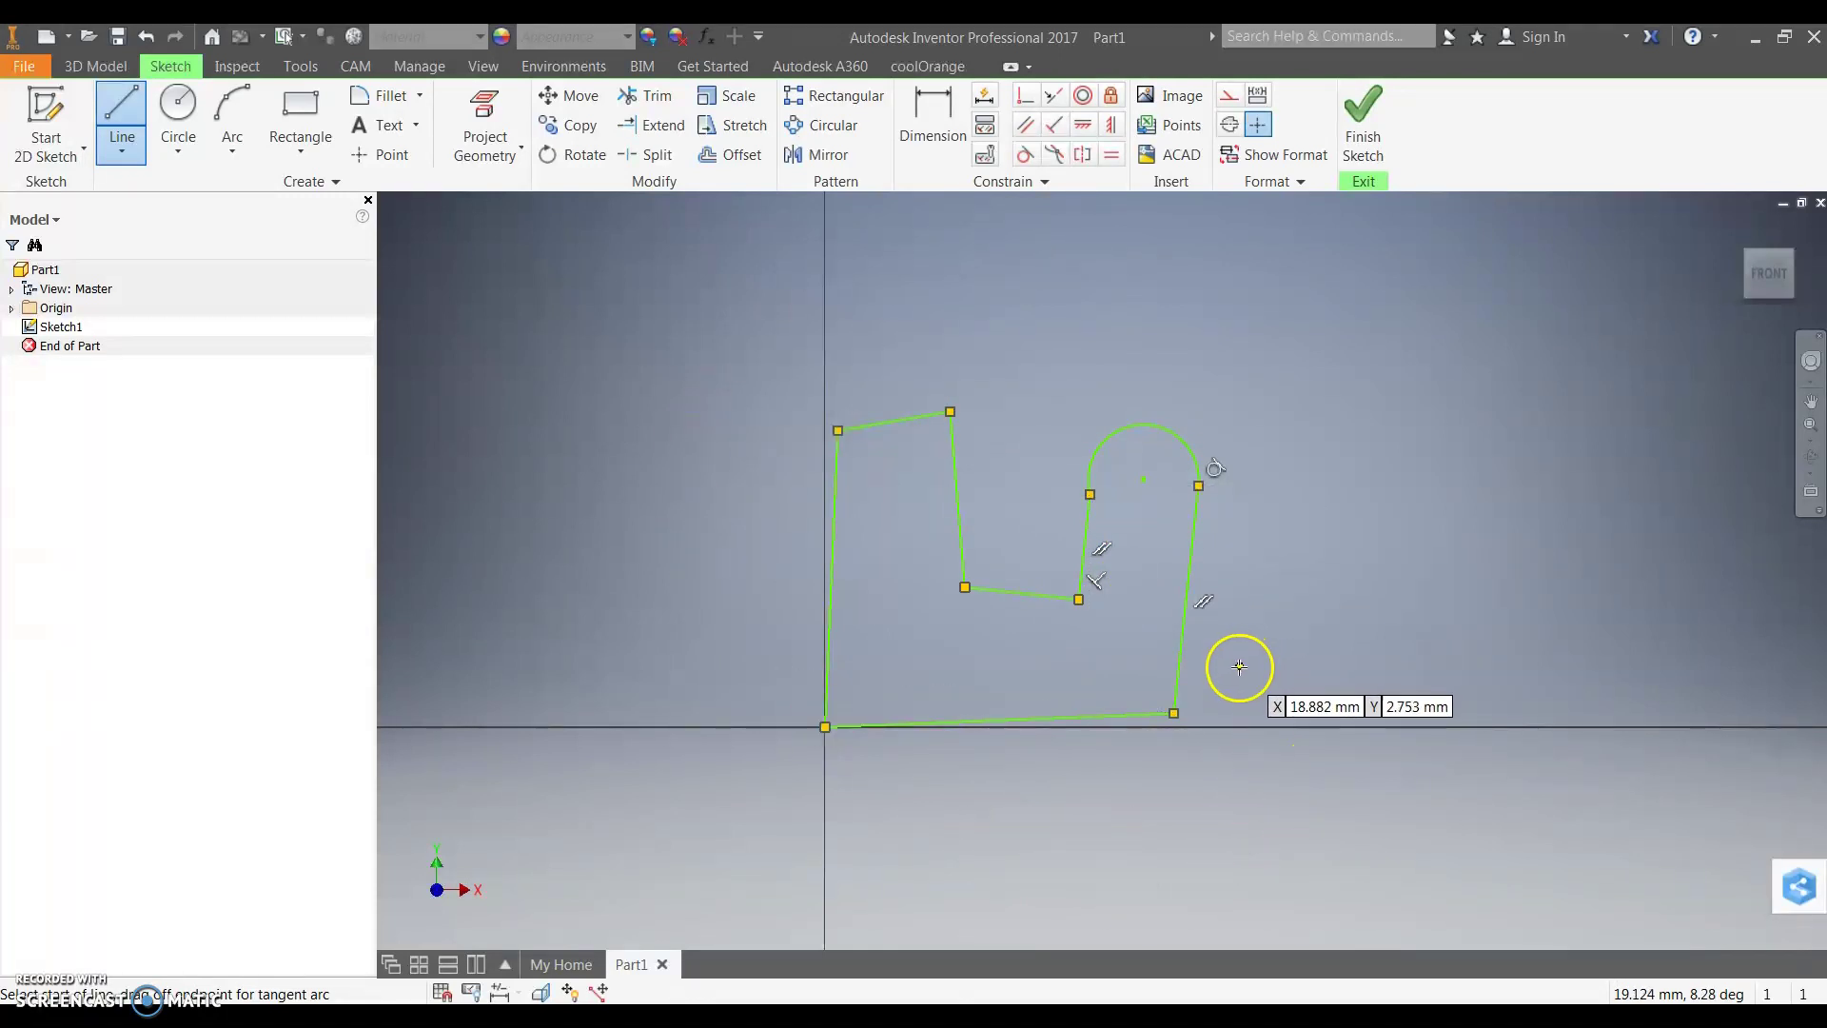
key(Escape)
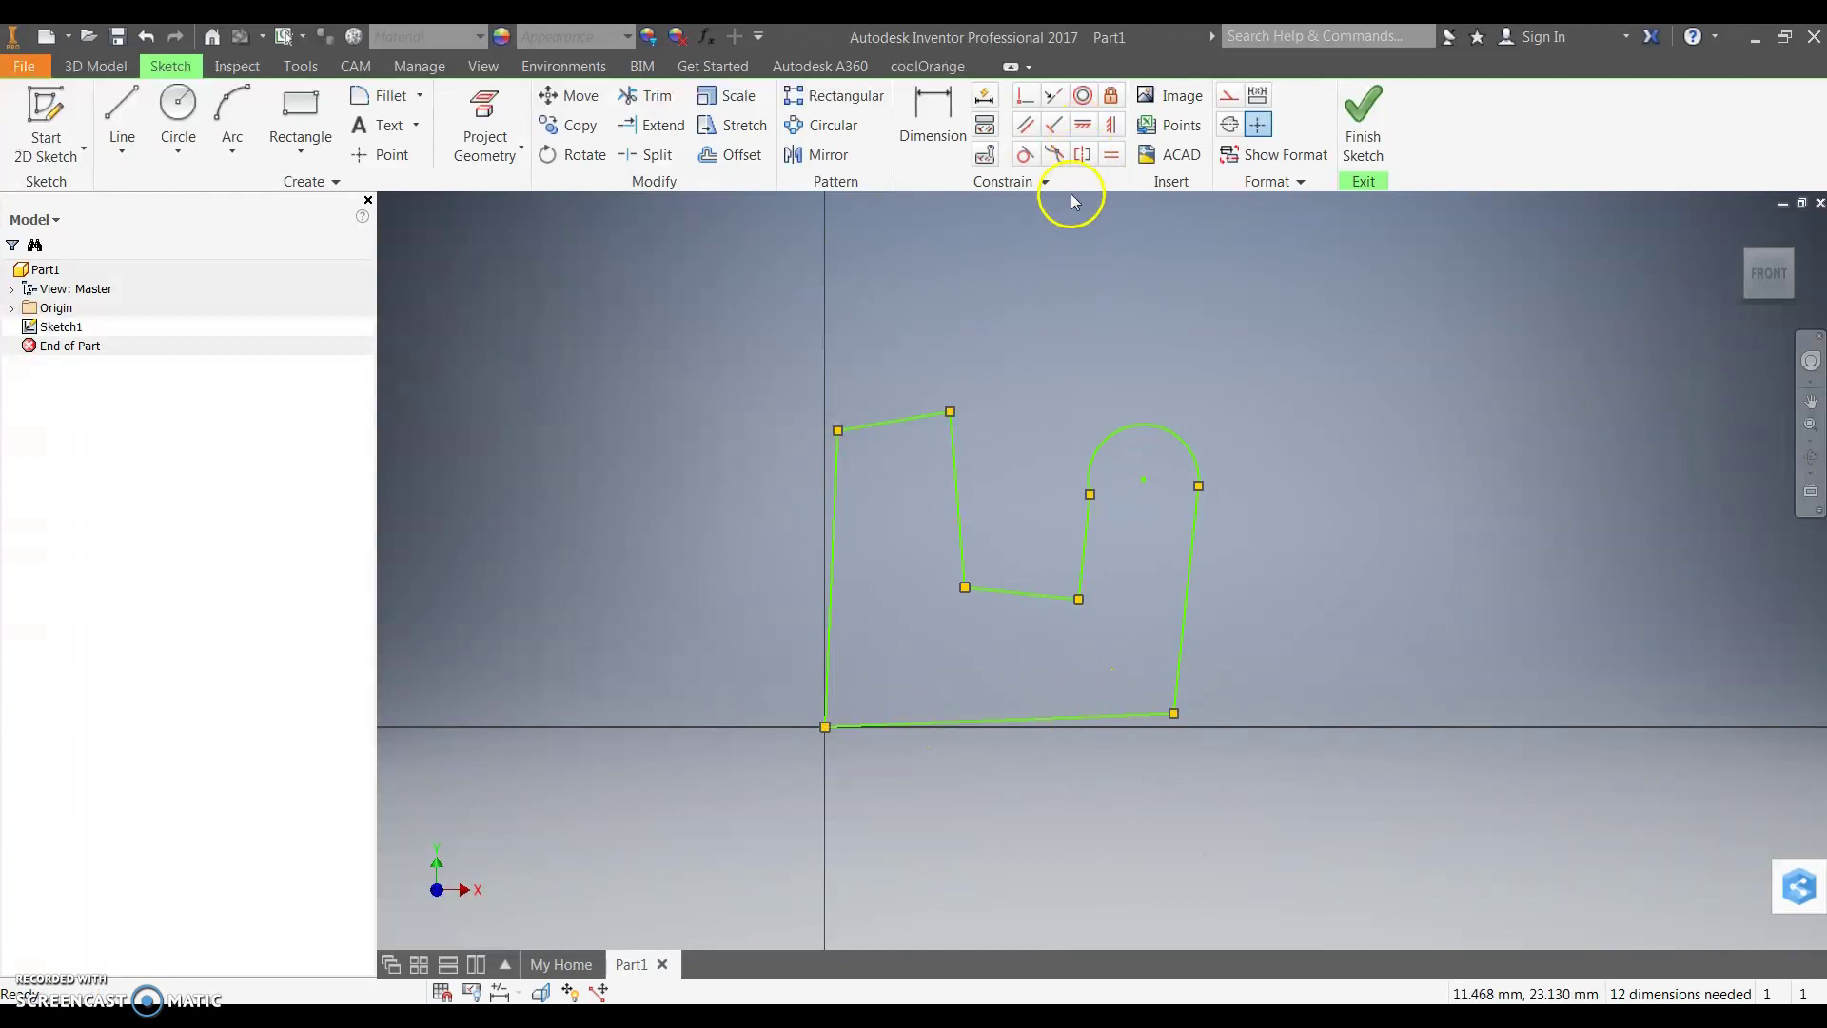
Make the bottom line, slot floor and top edge horizontal
click(1084, 127)
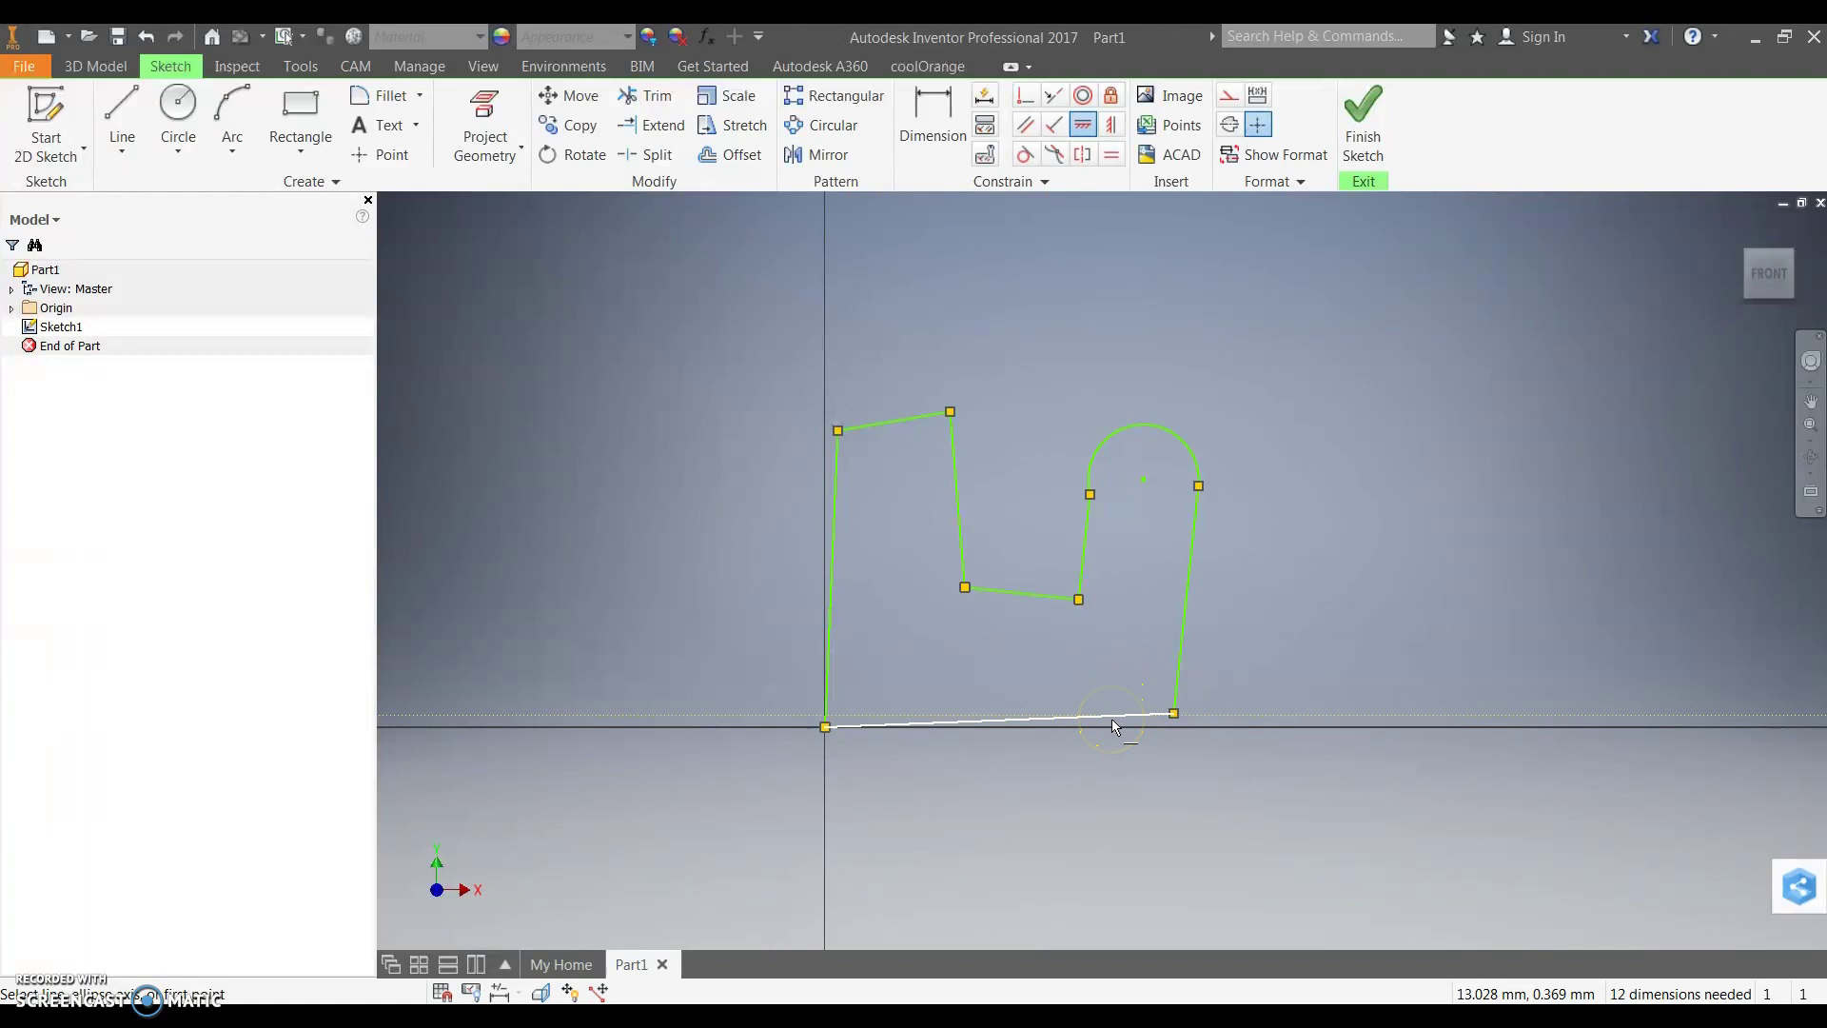
click(1112, 718)
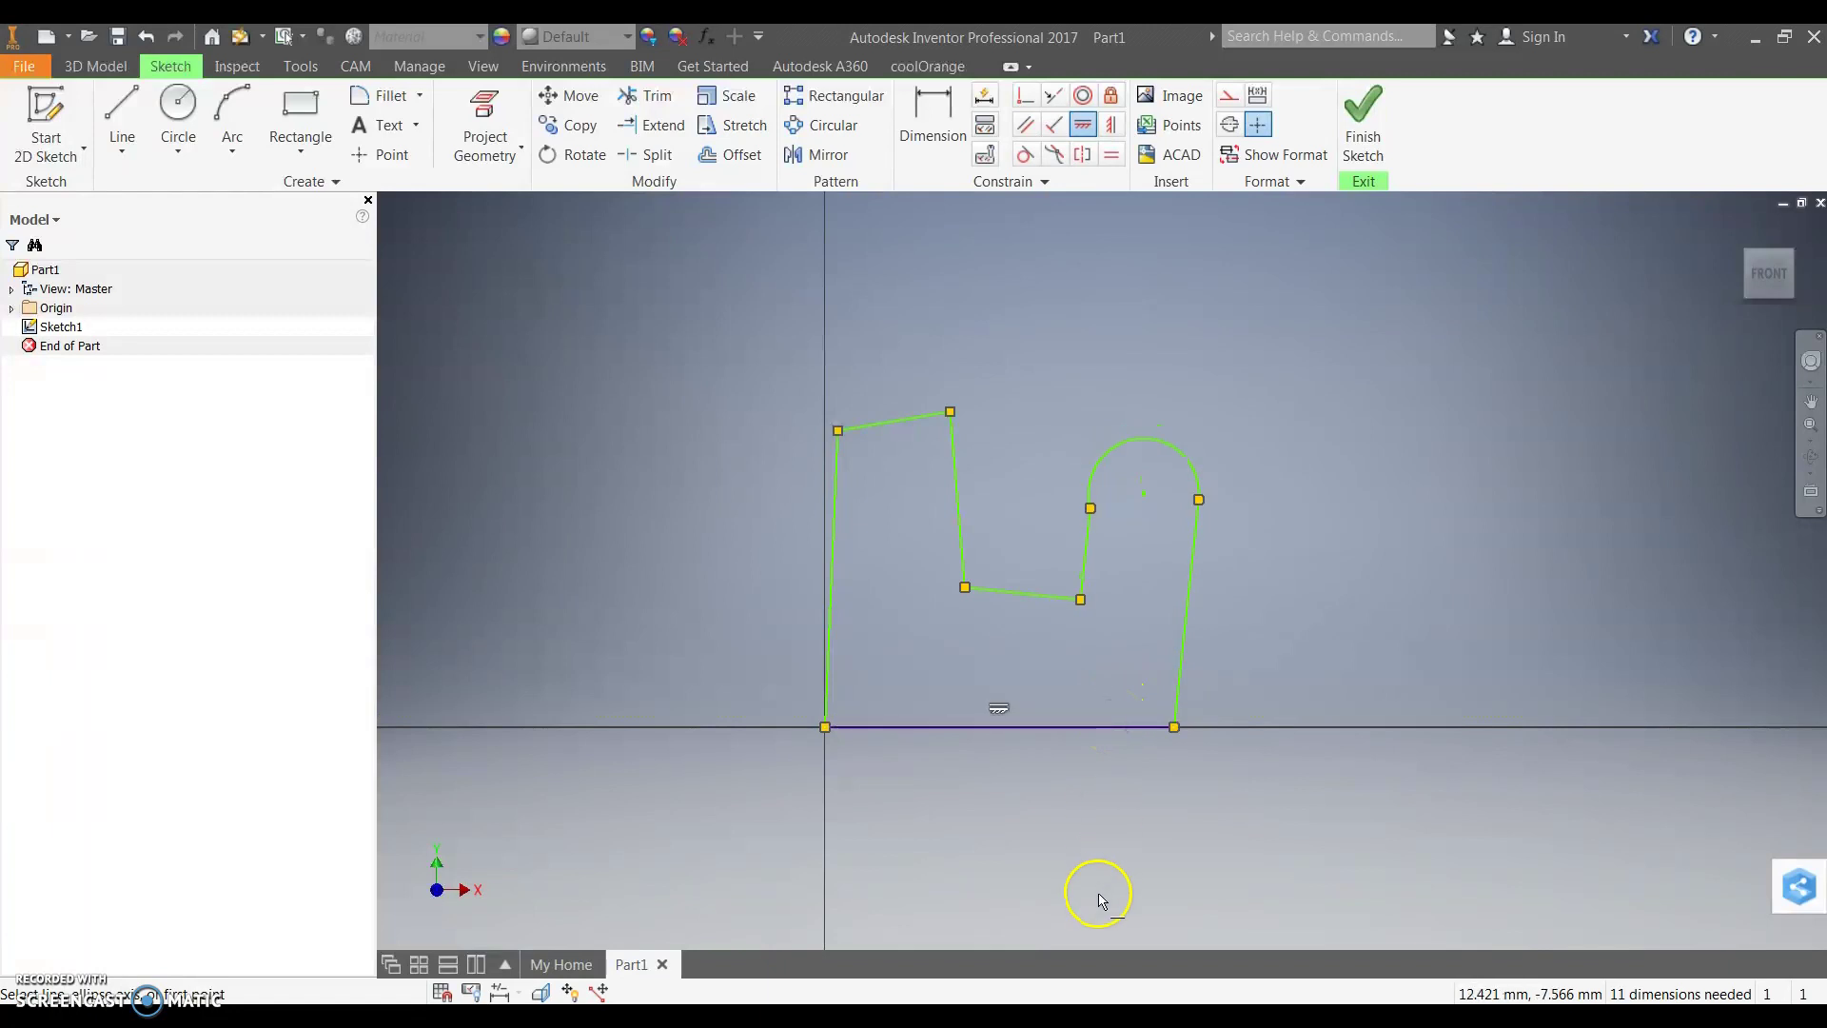
scroll(930, 761, up, 5)
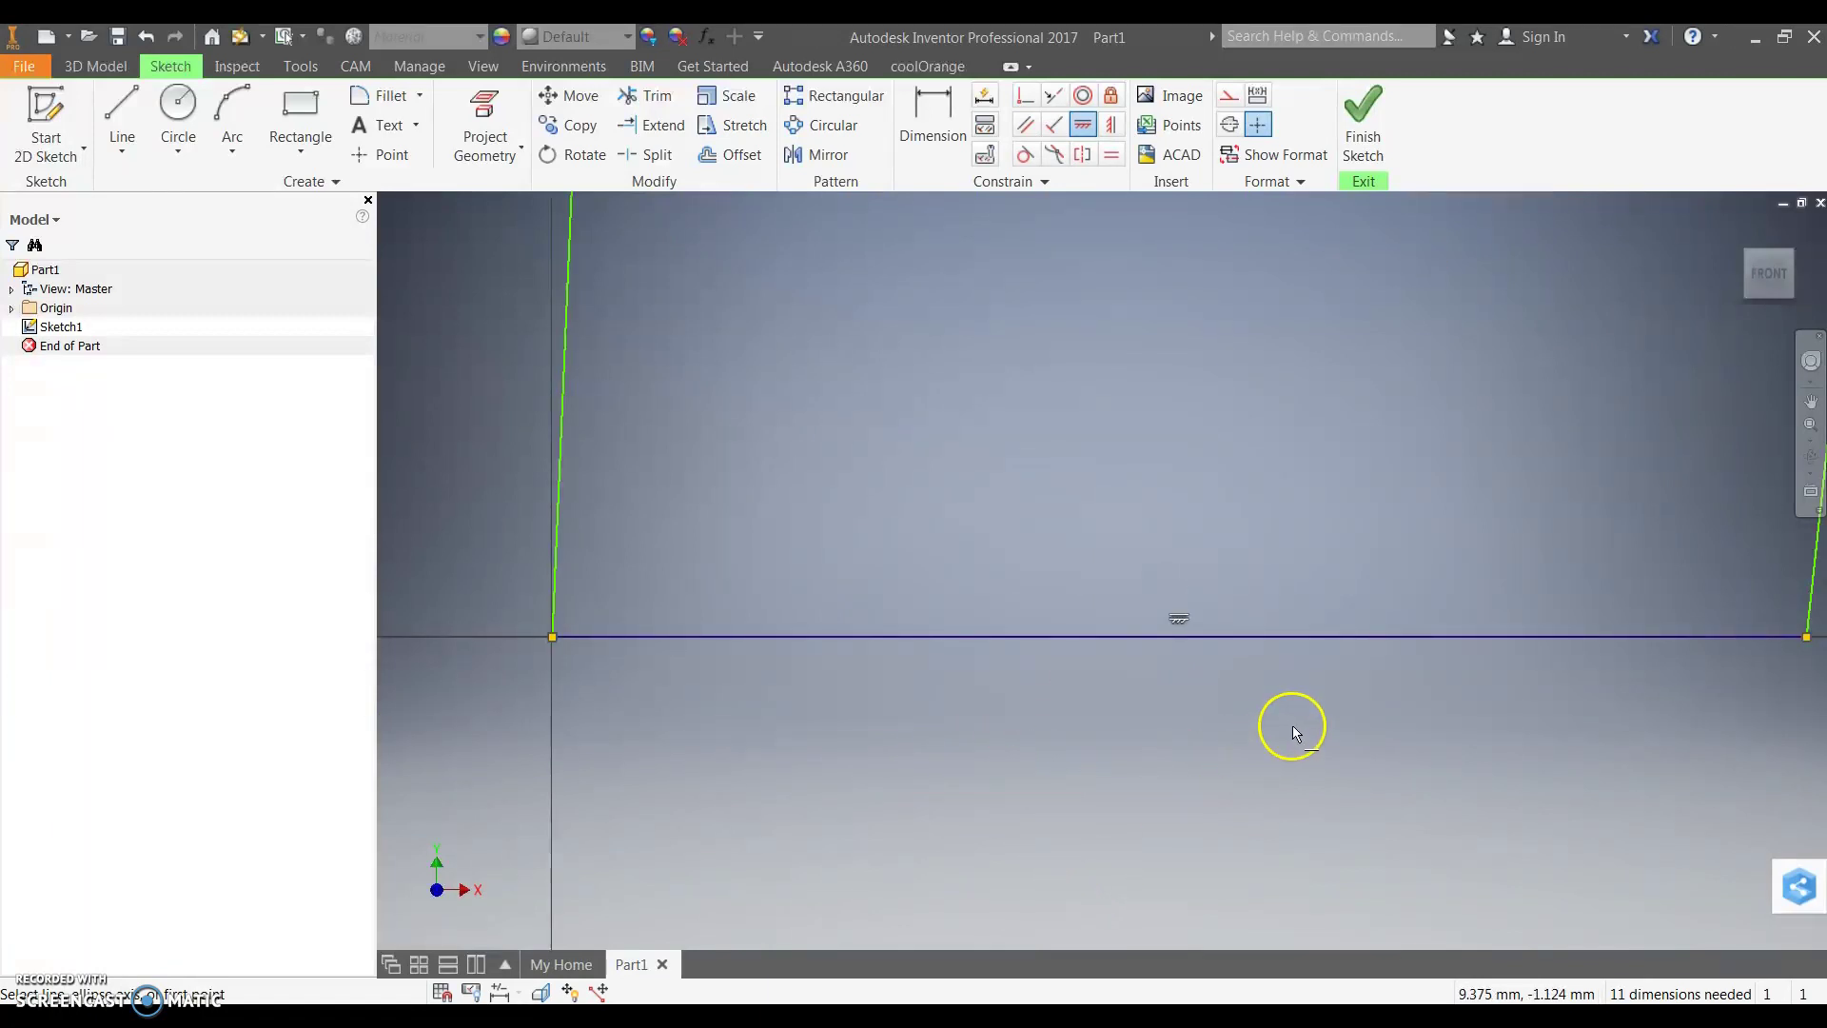
scroll(1014, 653, down, 2)
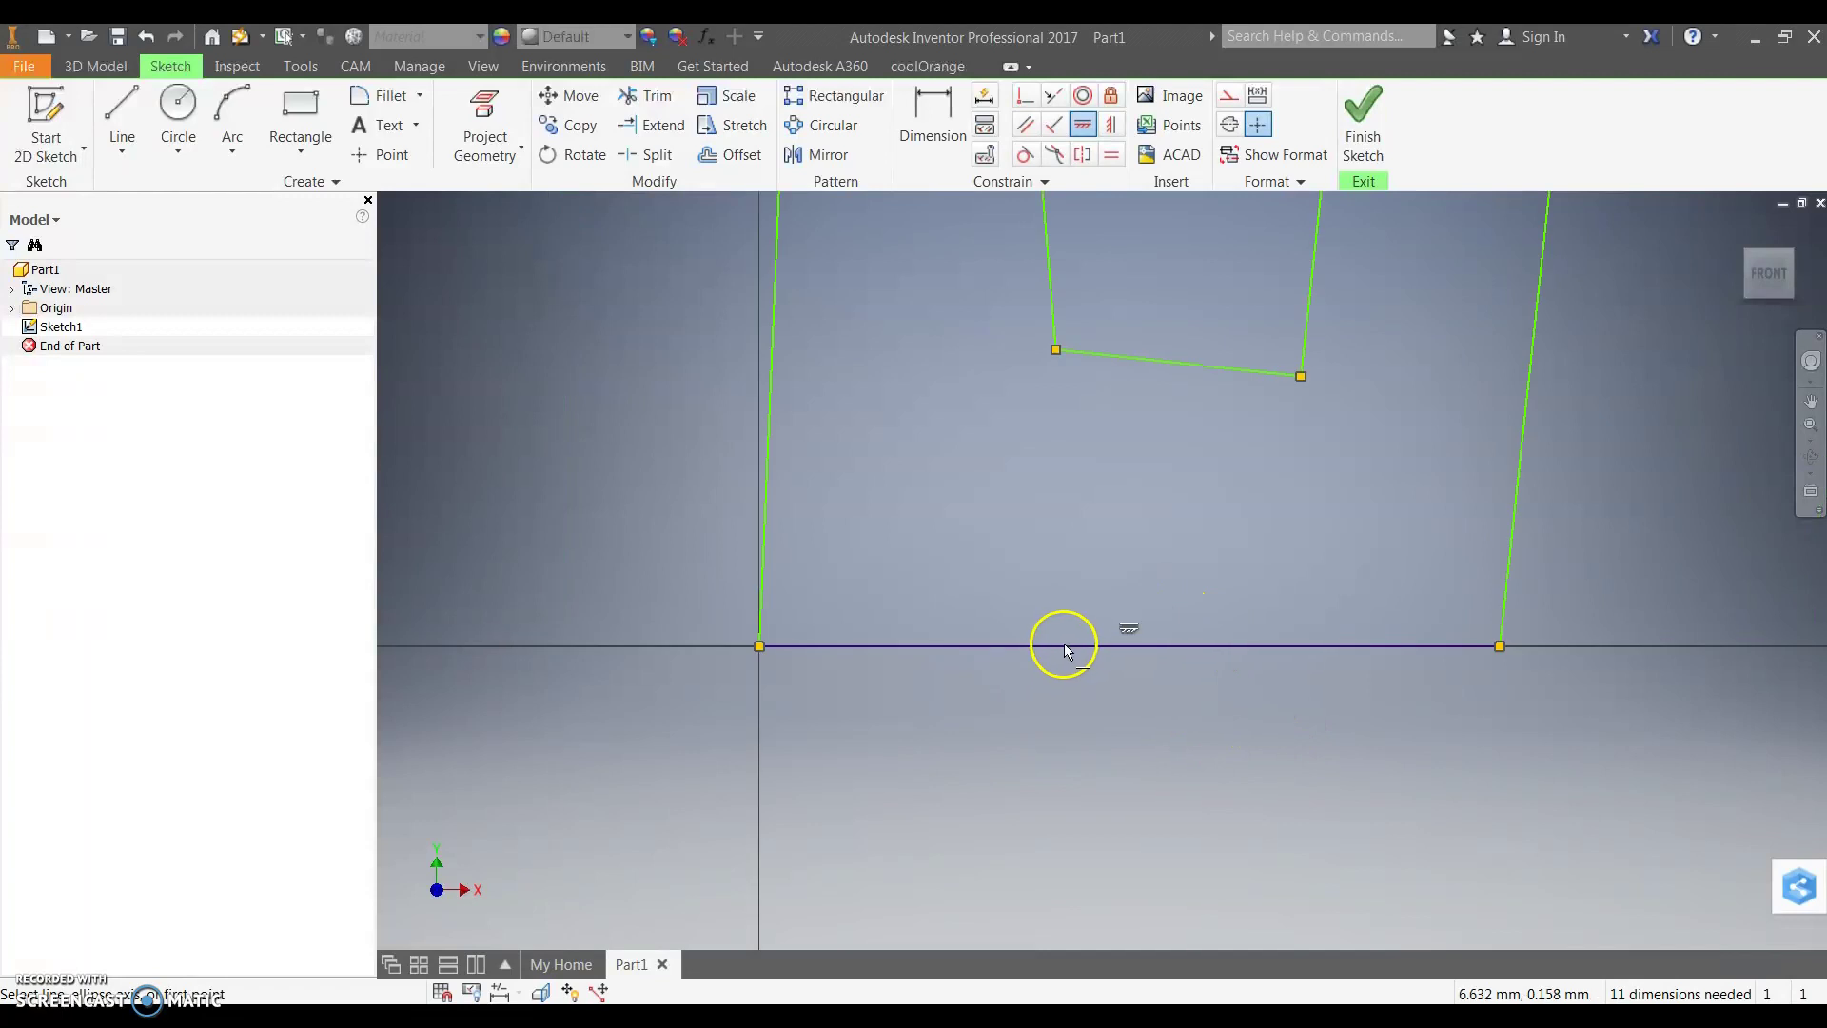
scroll(1113, 688, down, 2)
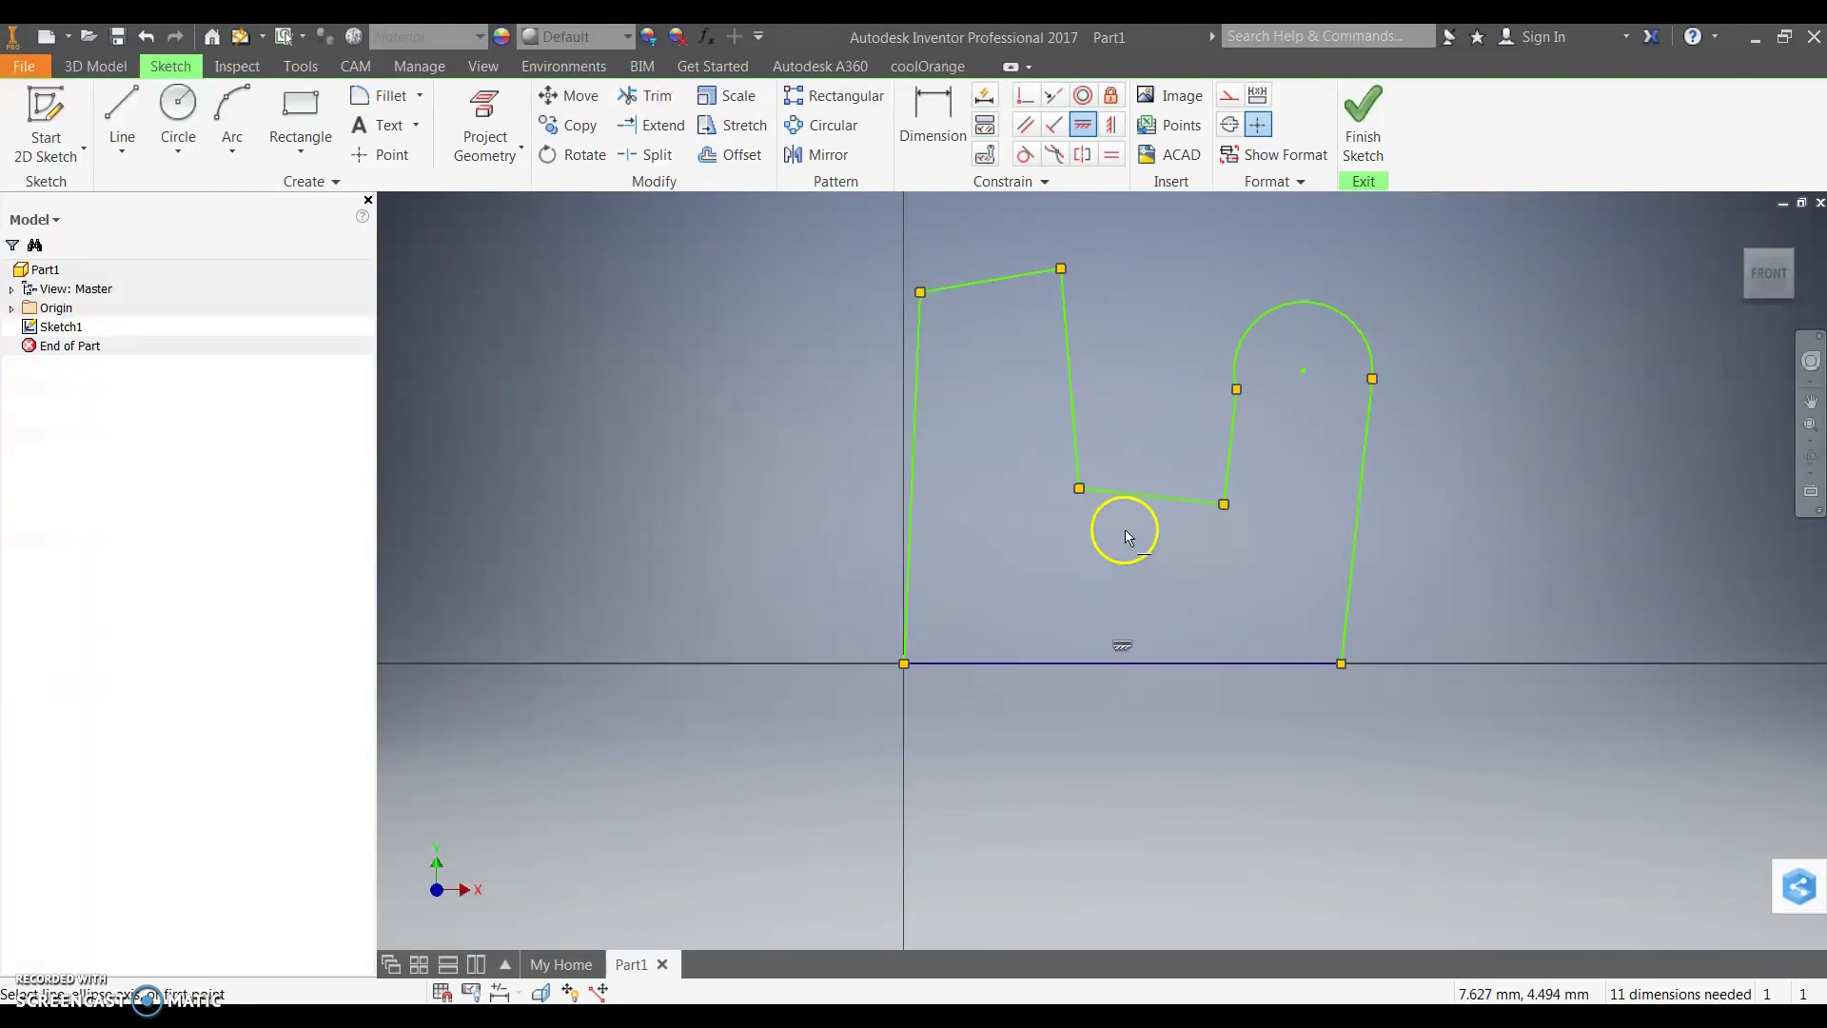
click(1150, 496)
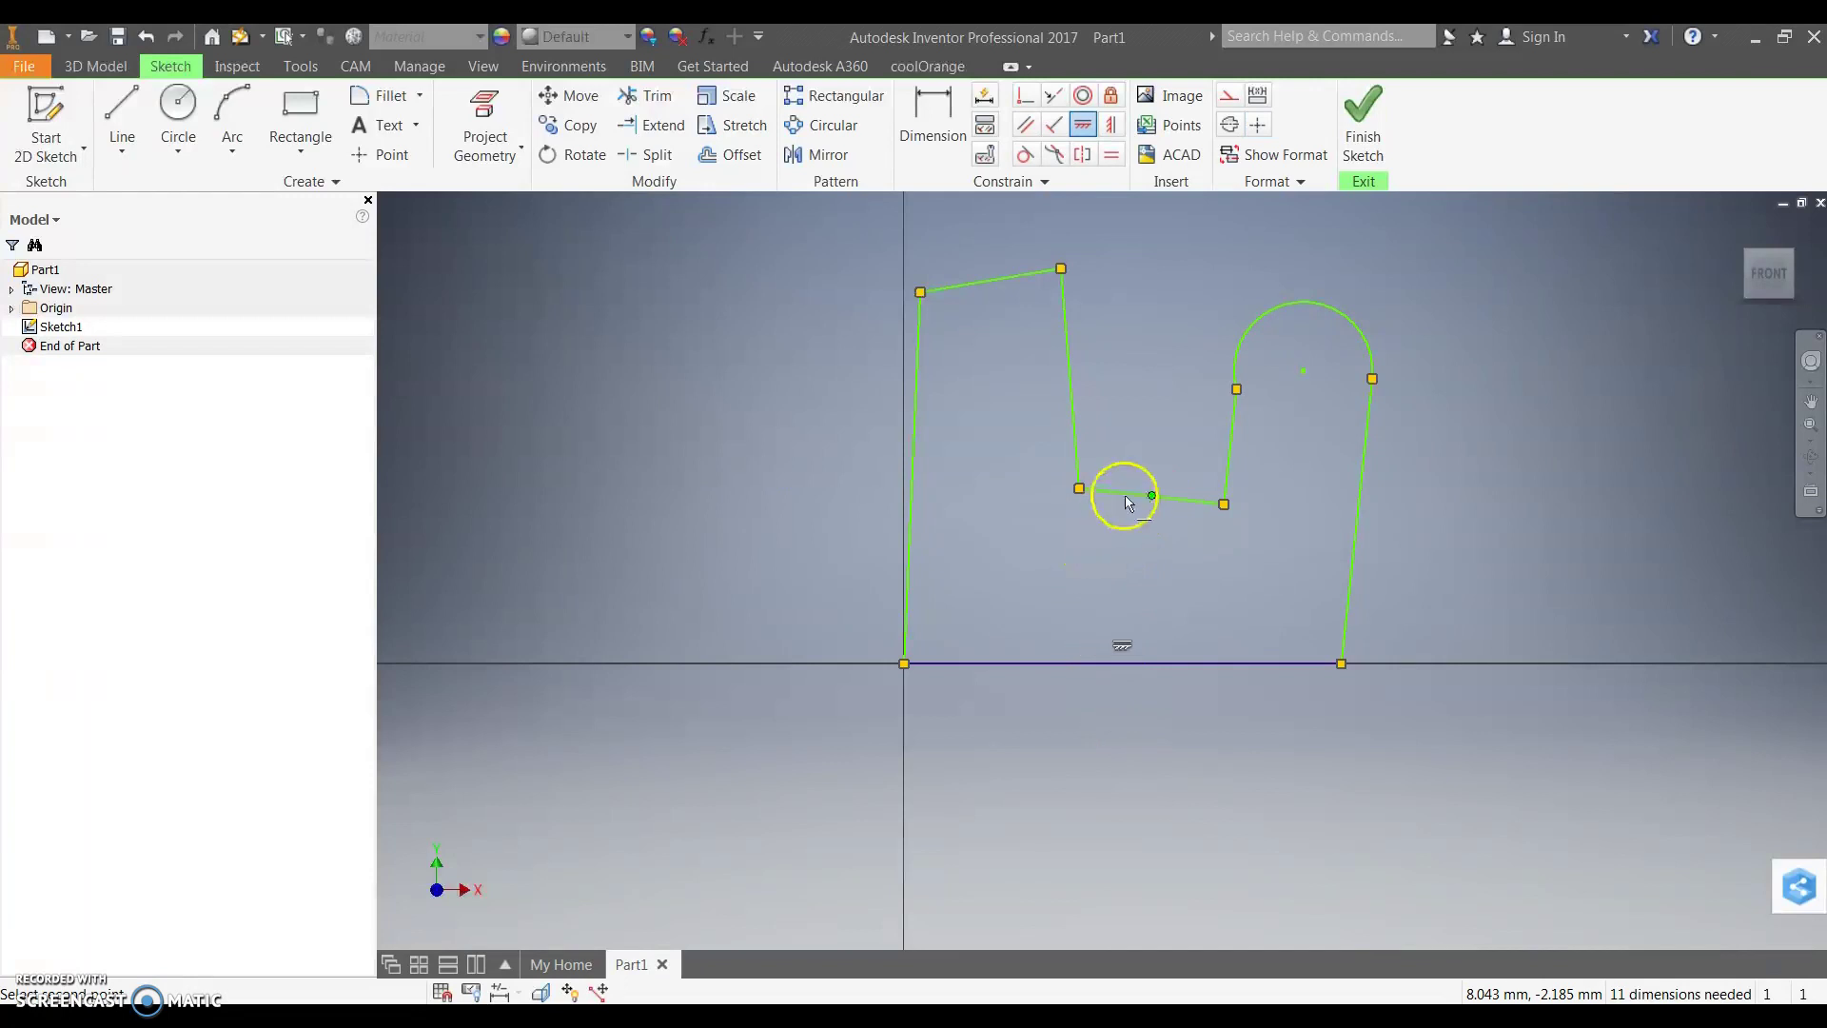
click(1111, 515)
click(1121, 493)
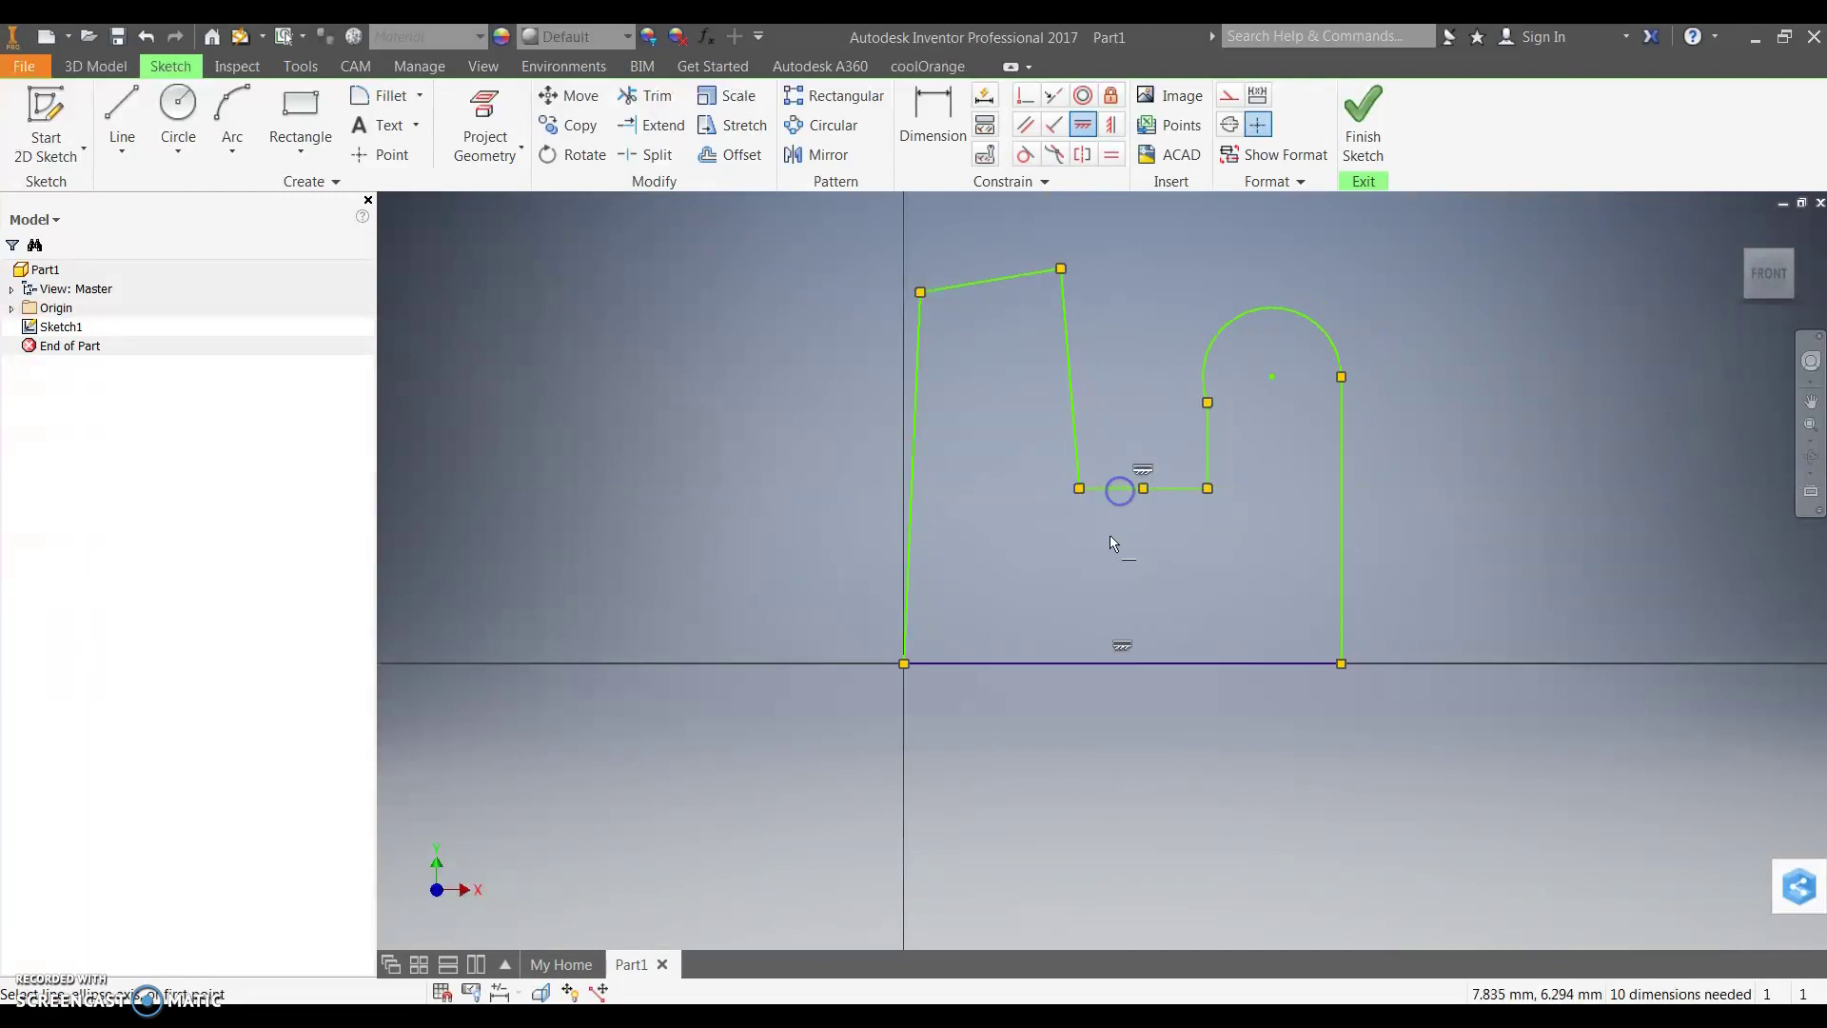
click(1023, 277)
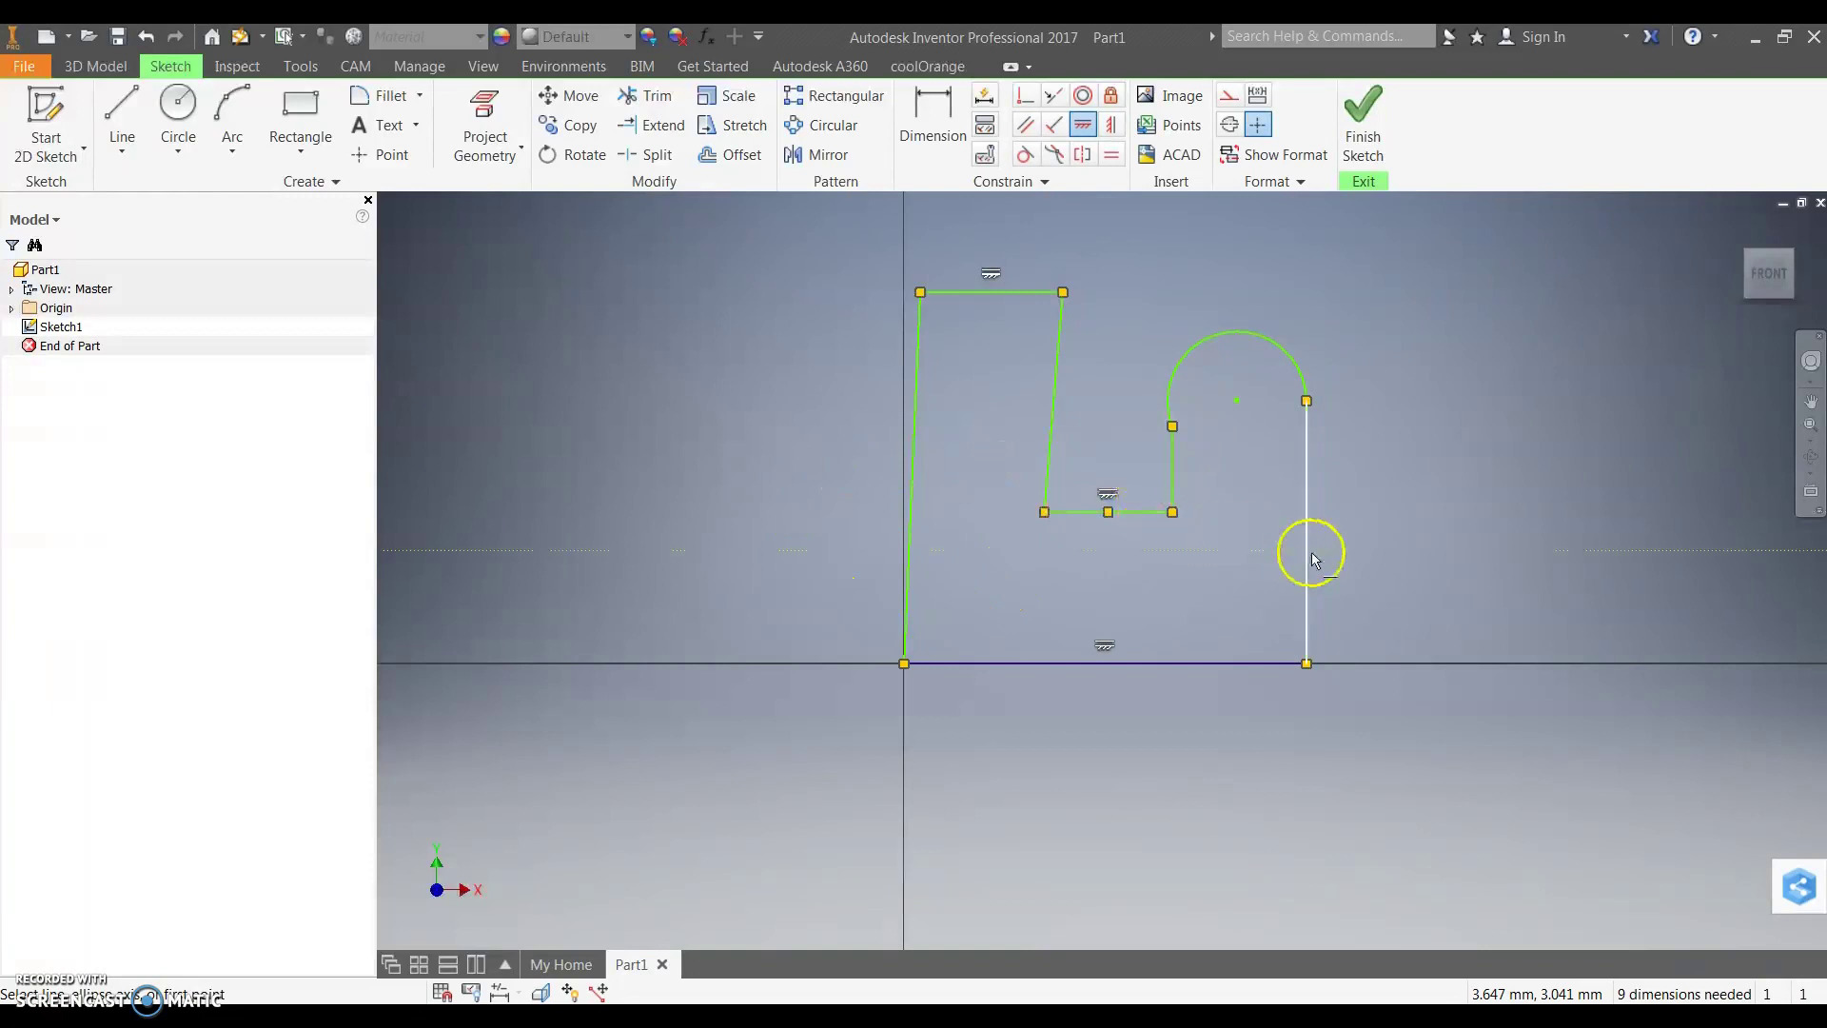
Make the left edge and slot side vertical, cancelling the over-constraint warnings
click(1112, 134)
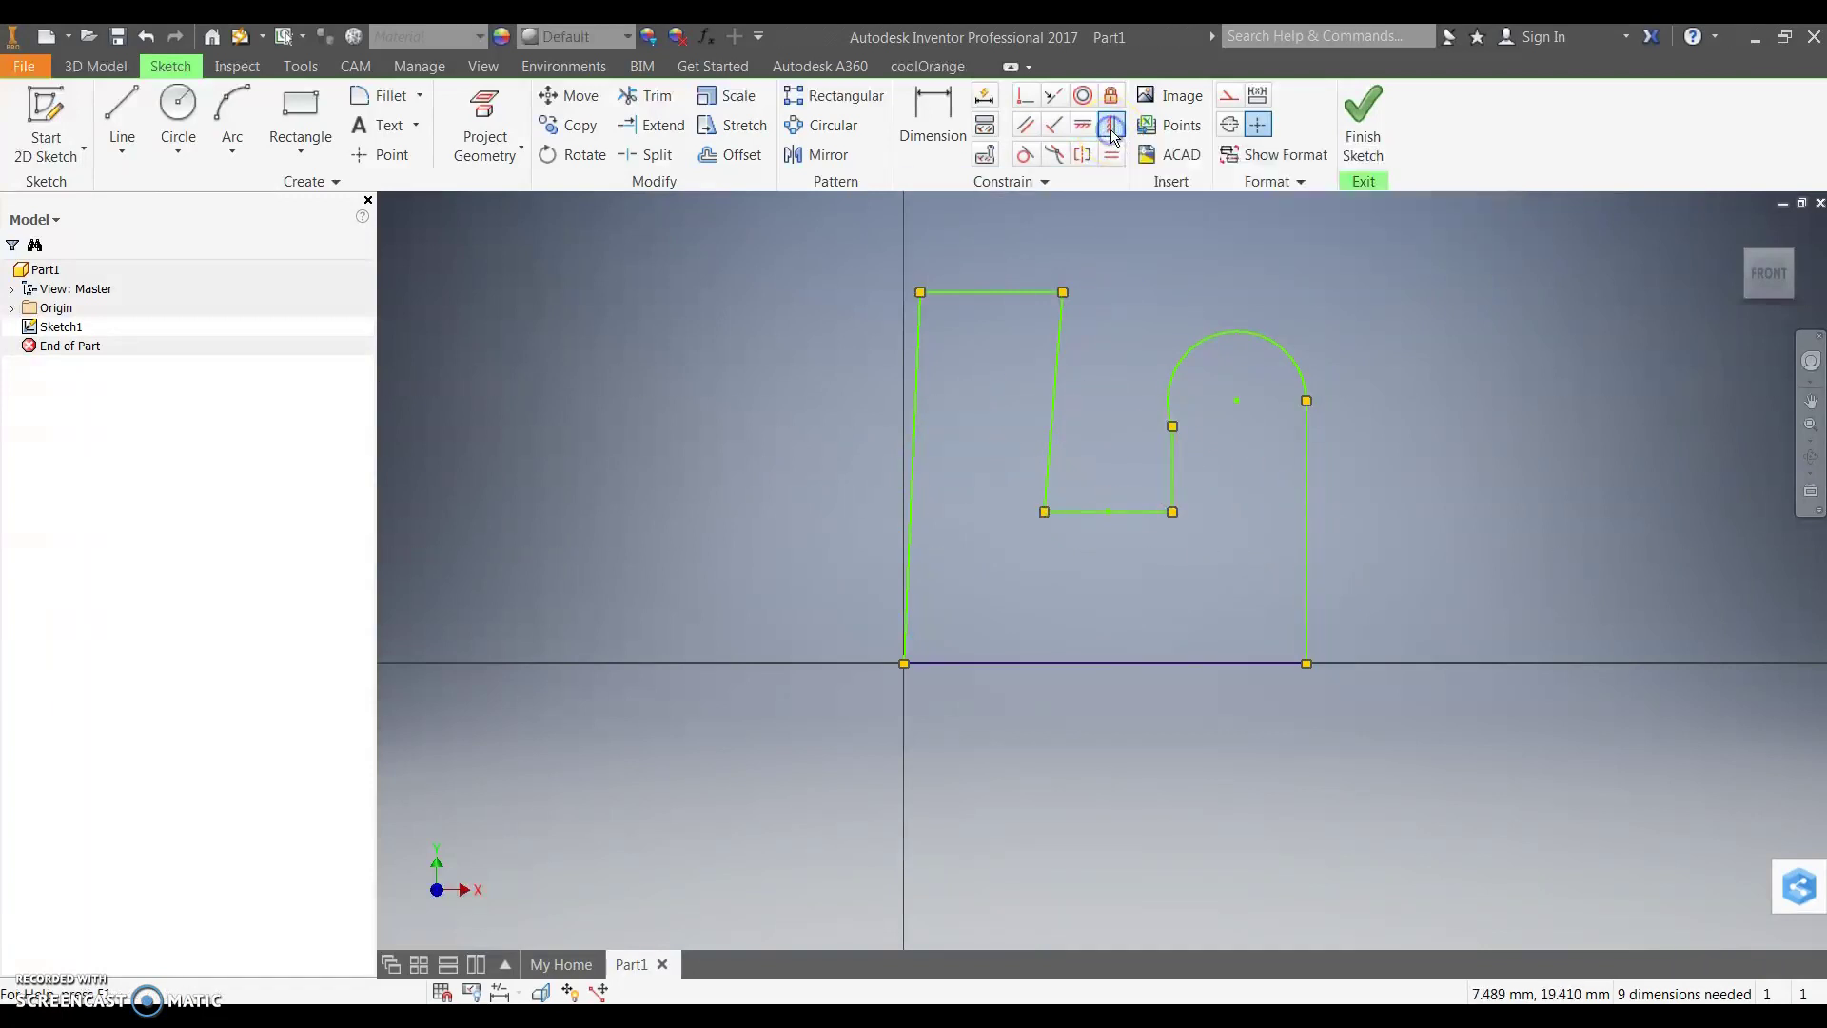
click(919, 382)
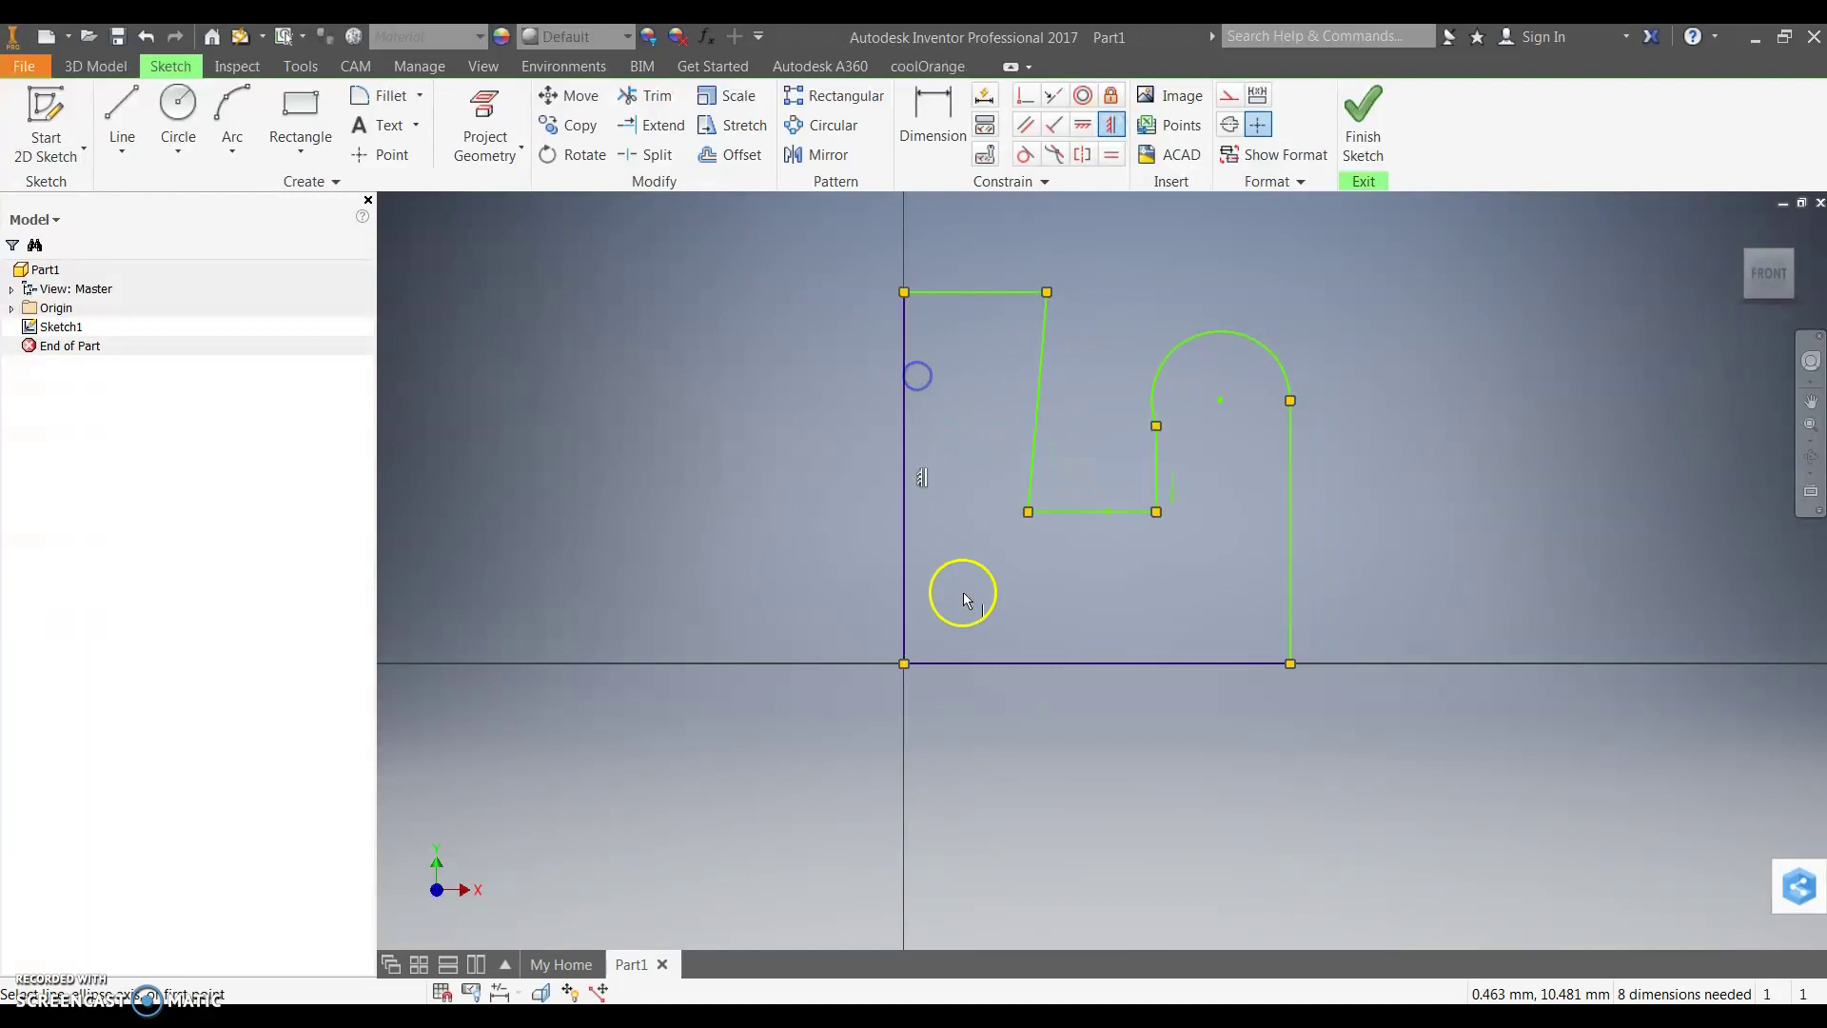
click(1287, 480)
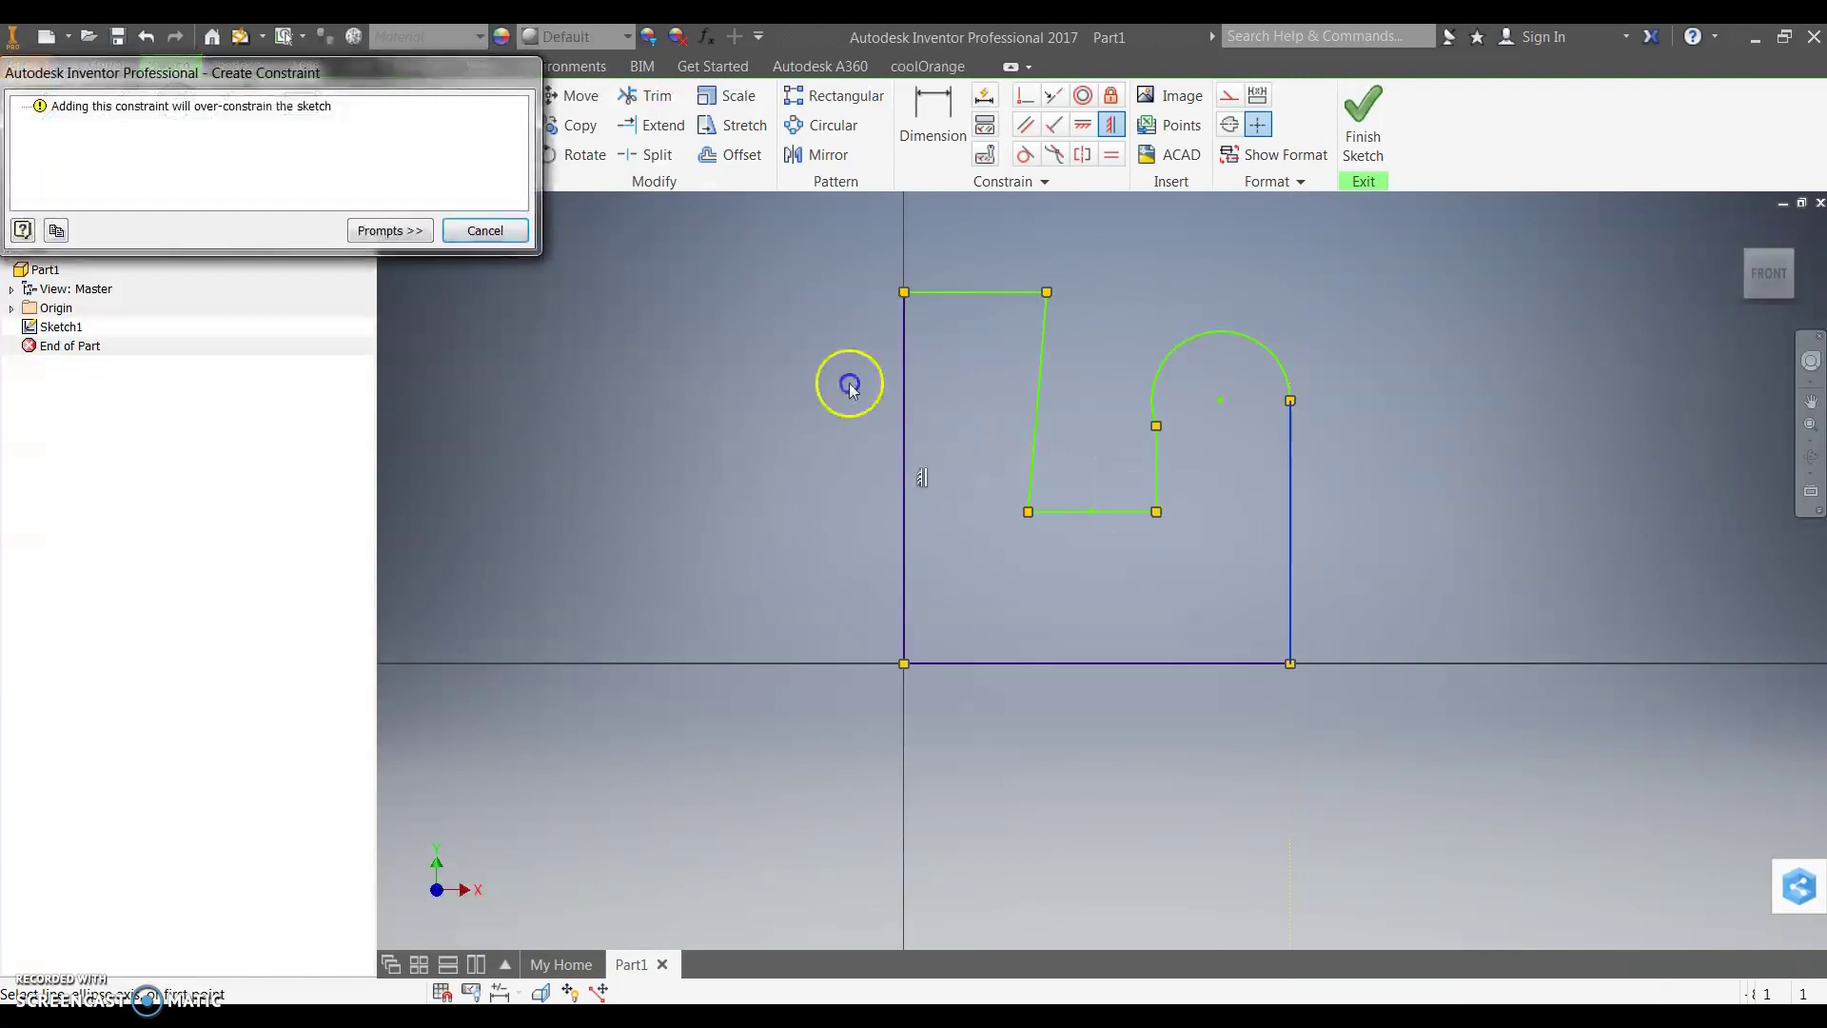
click(512, 231)
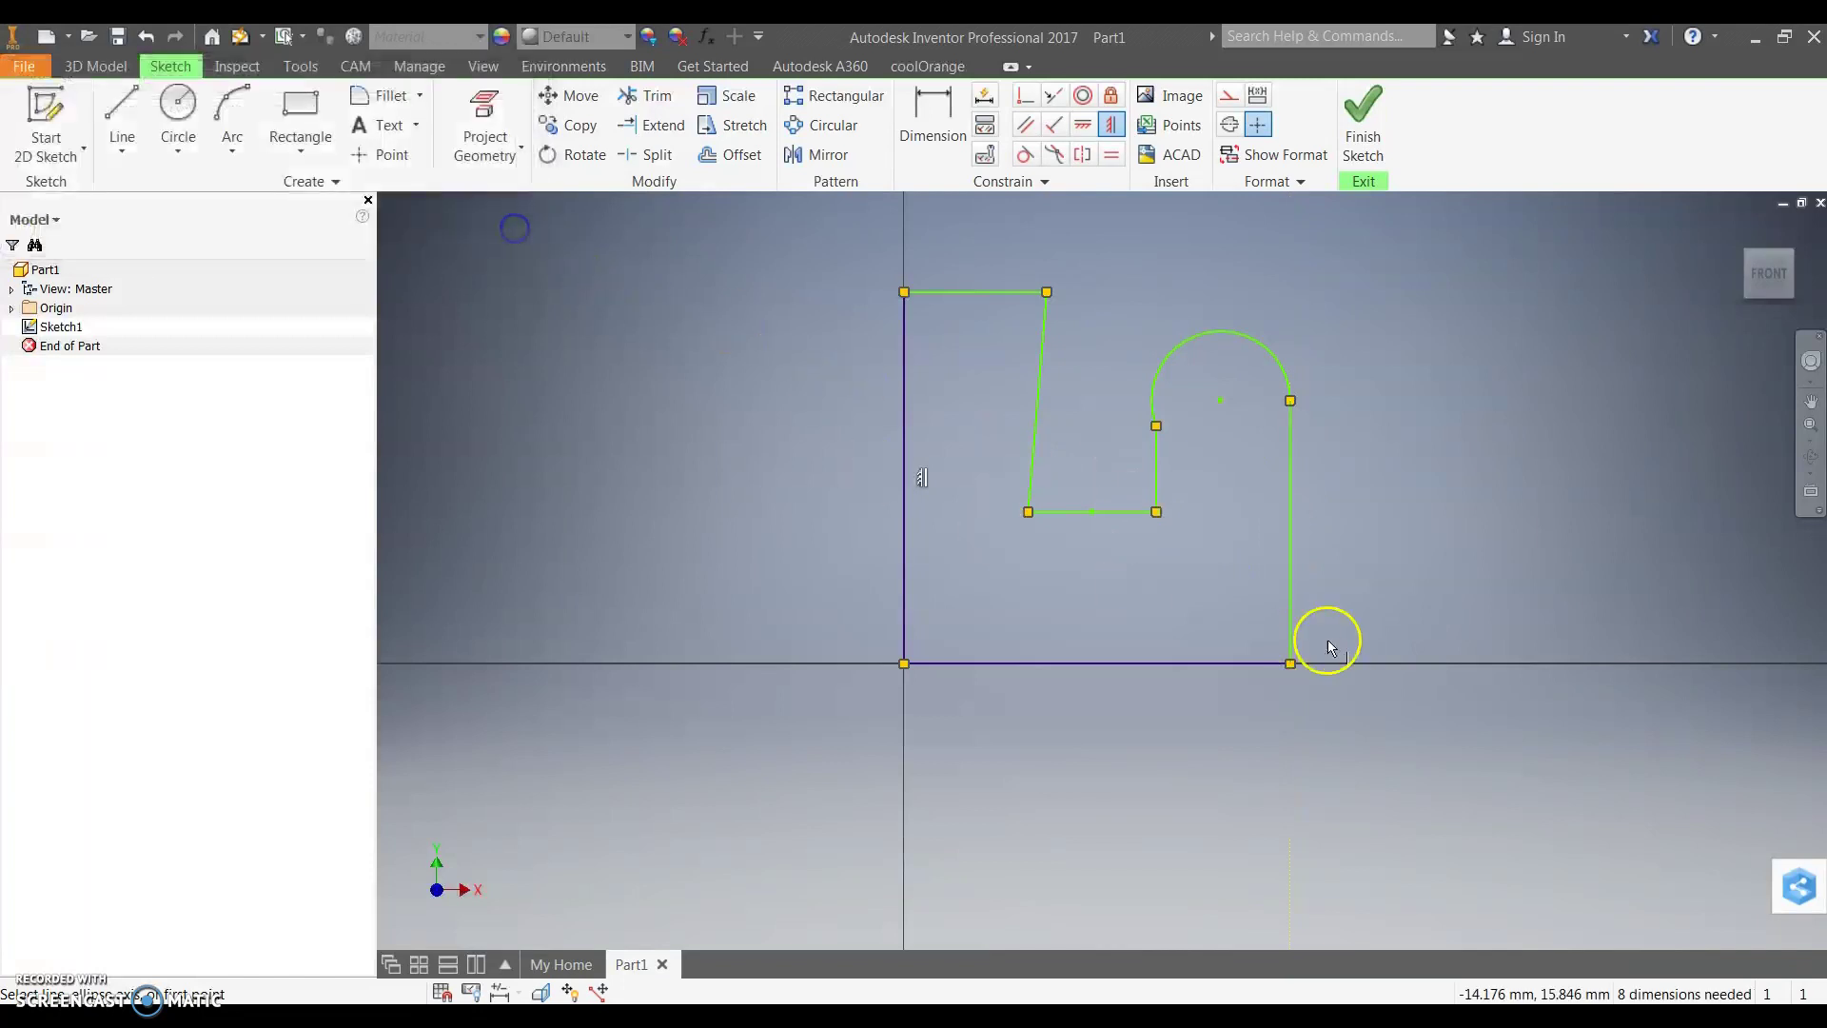
click(1158, 455)
click(487, 230)
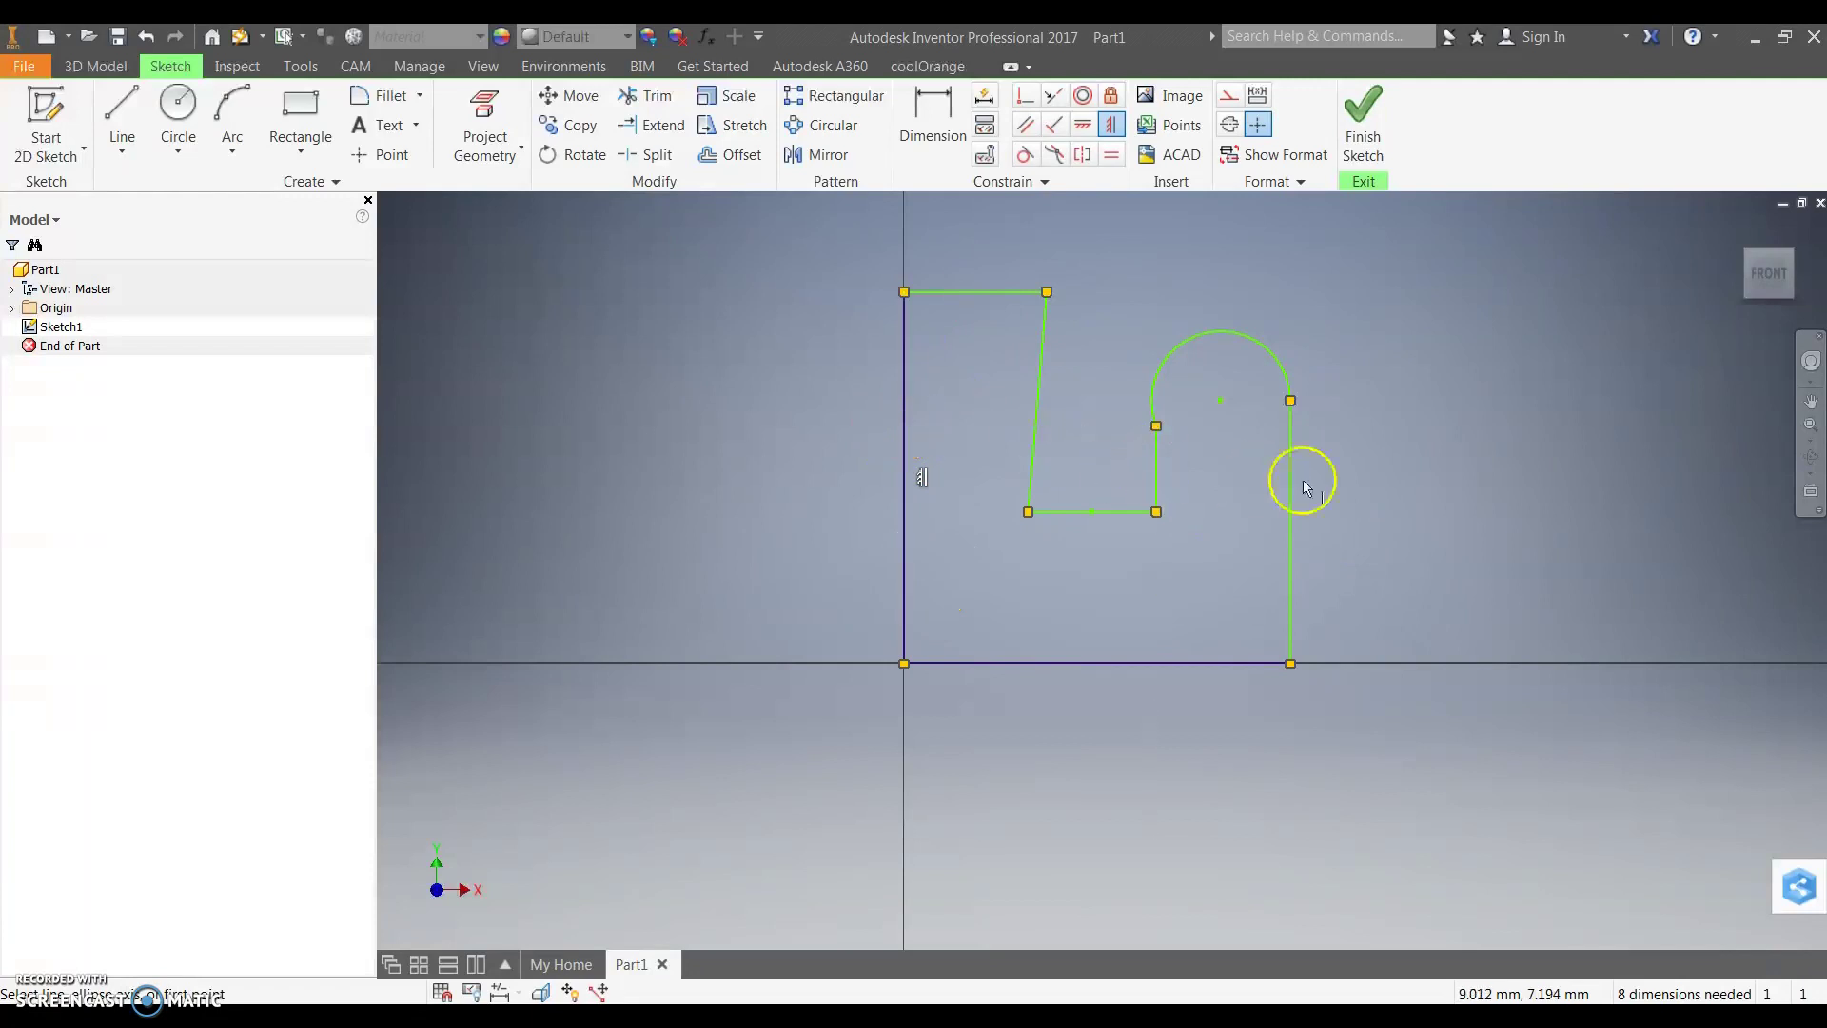
click(1046, 348)
key(Escape)
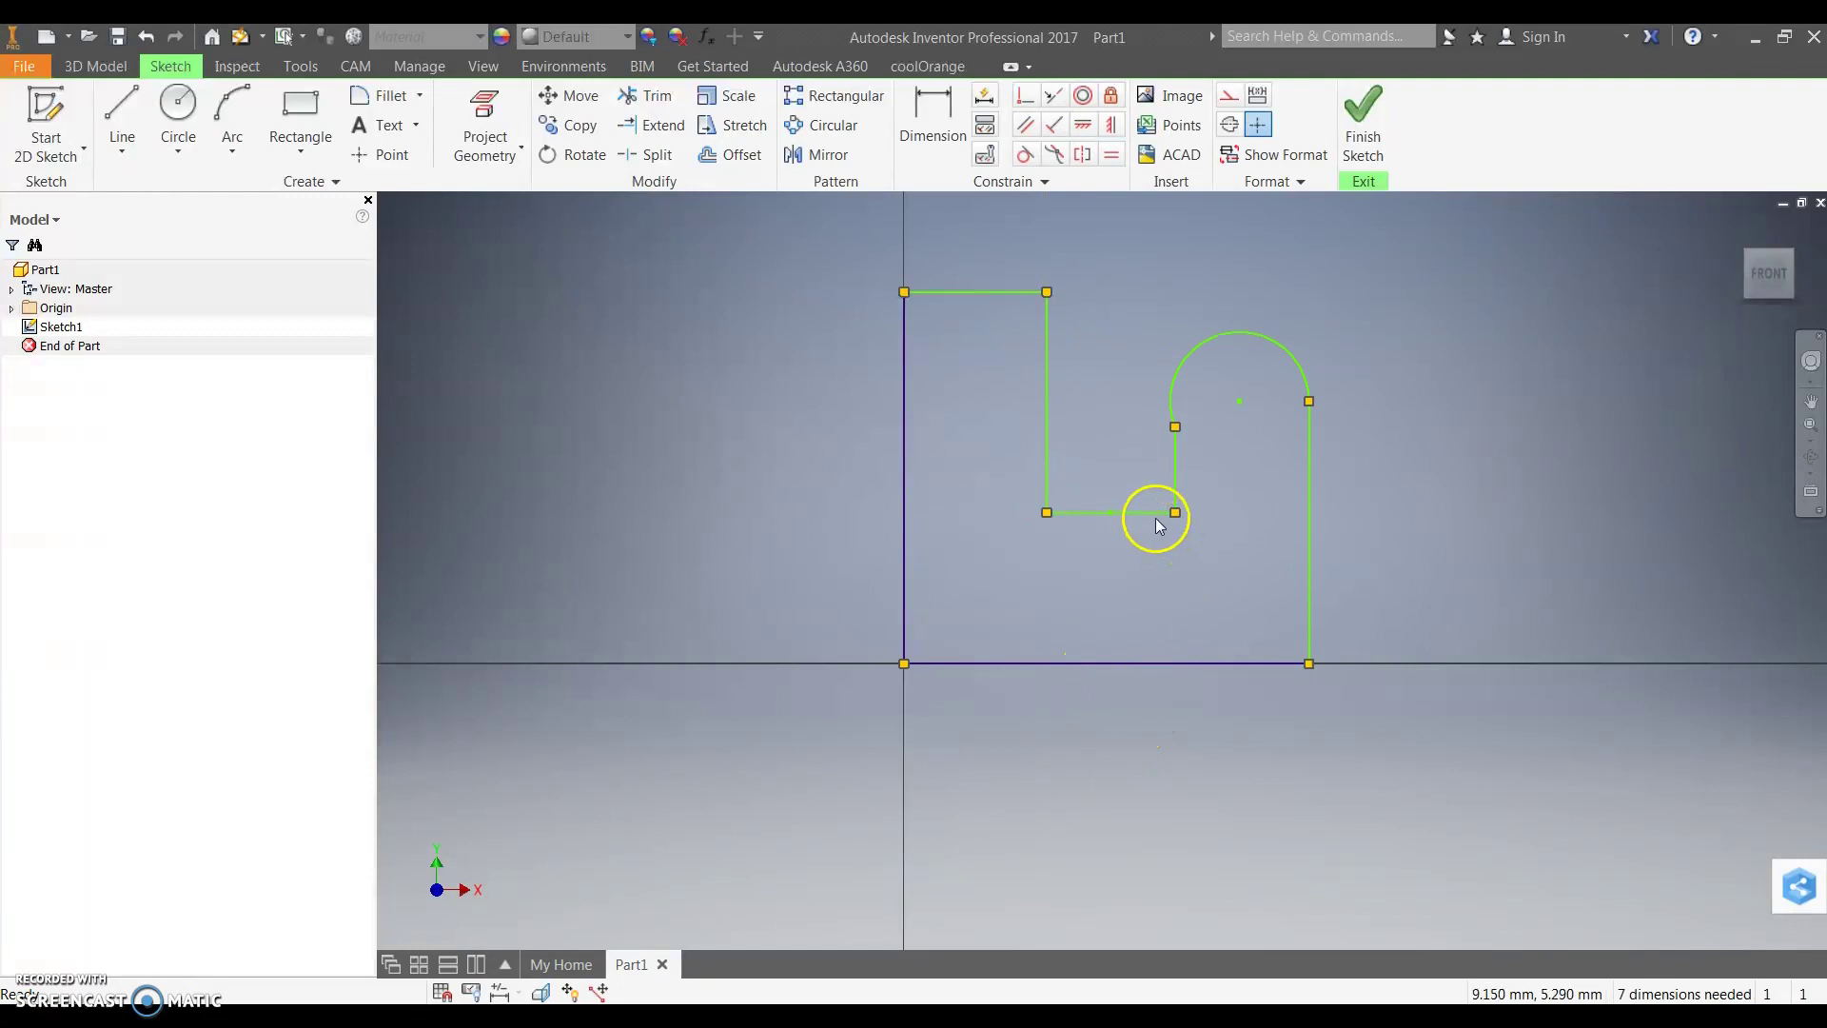
Drag the profile into shape and lower the left block's top edge
mouse_move(1155, 518)
mouse_down()
mouse_move(1214, 284)
mouse_move(1163, 256)
mouse_move(1134, 295)
mouse_move(1178, 318)
mouse_up()
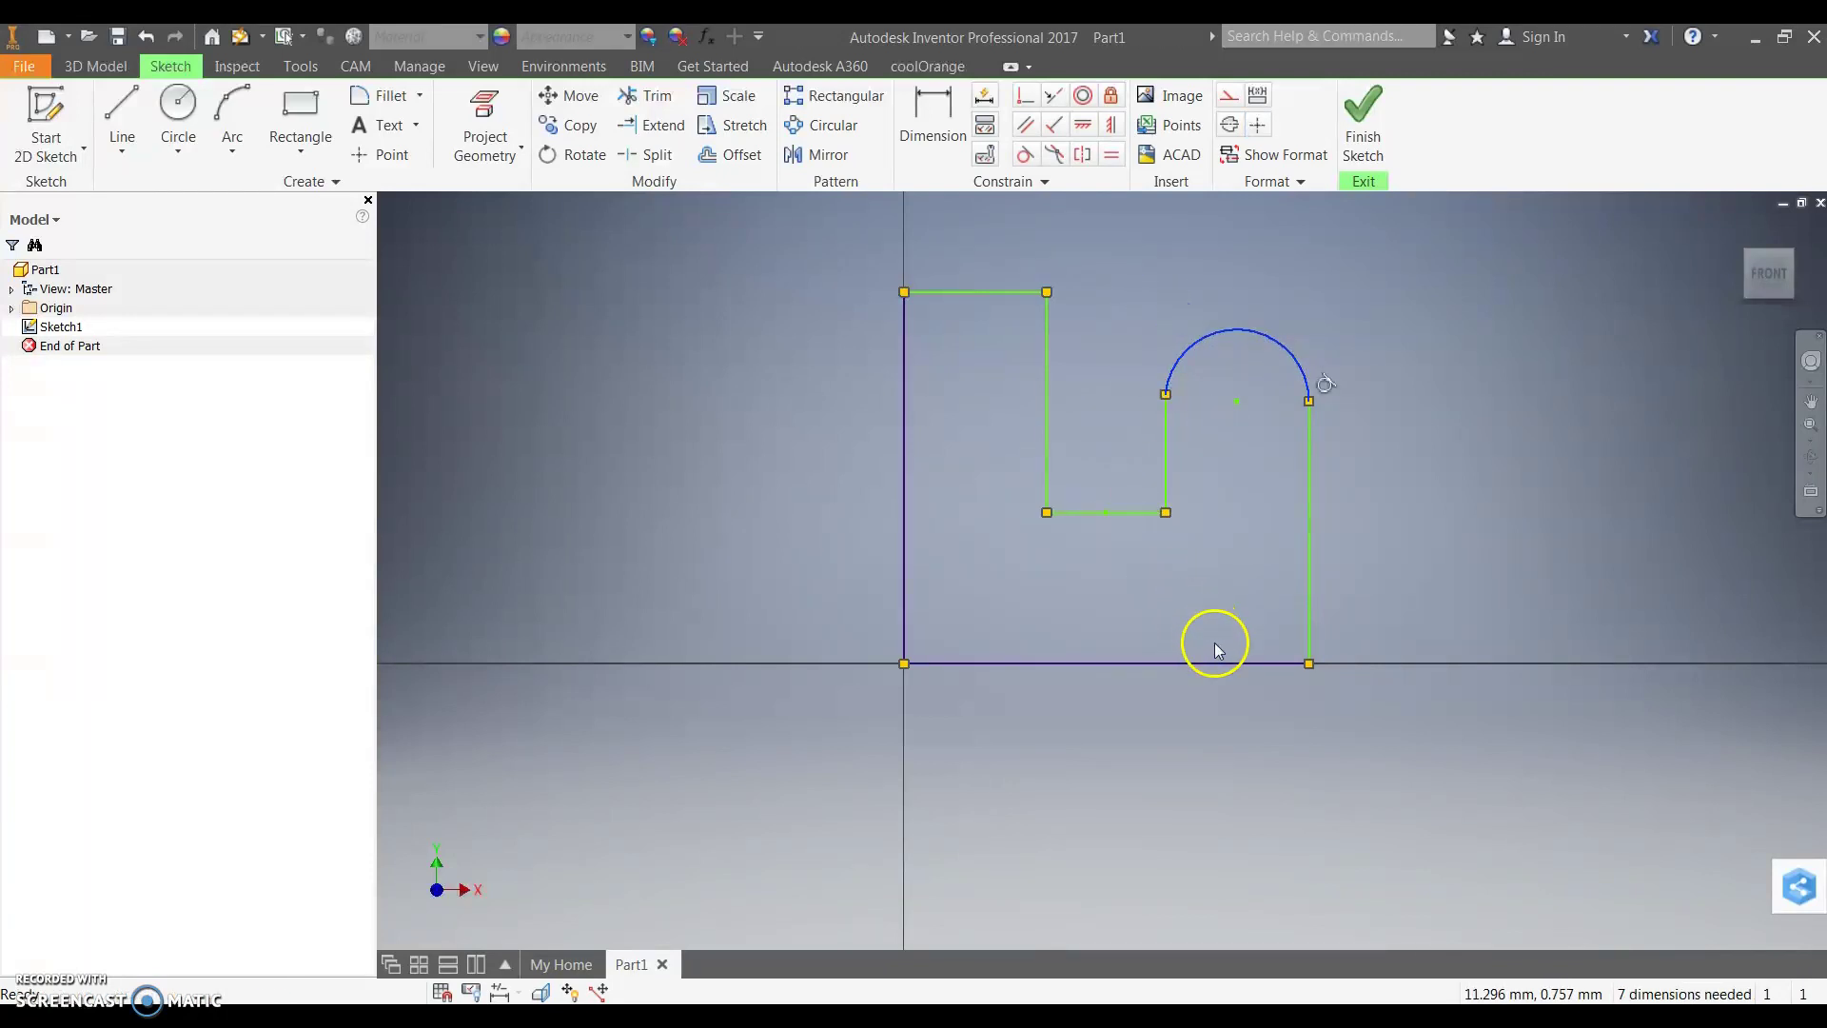
click(1201, 585)
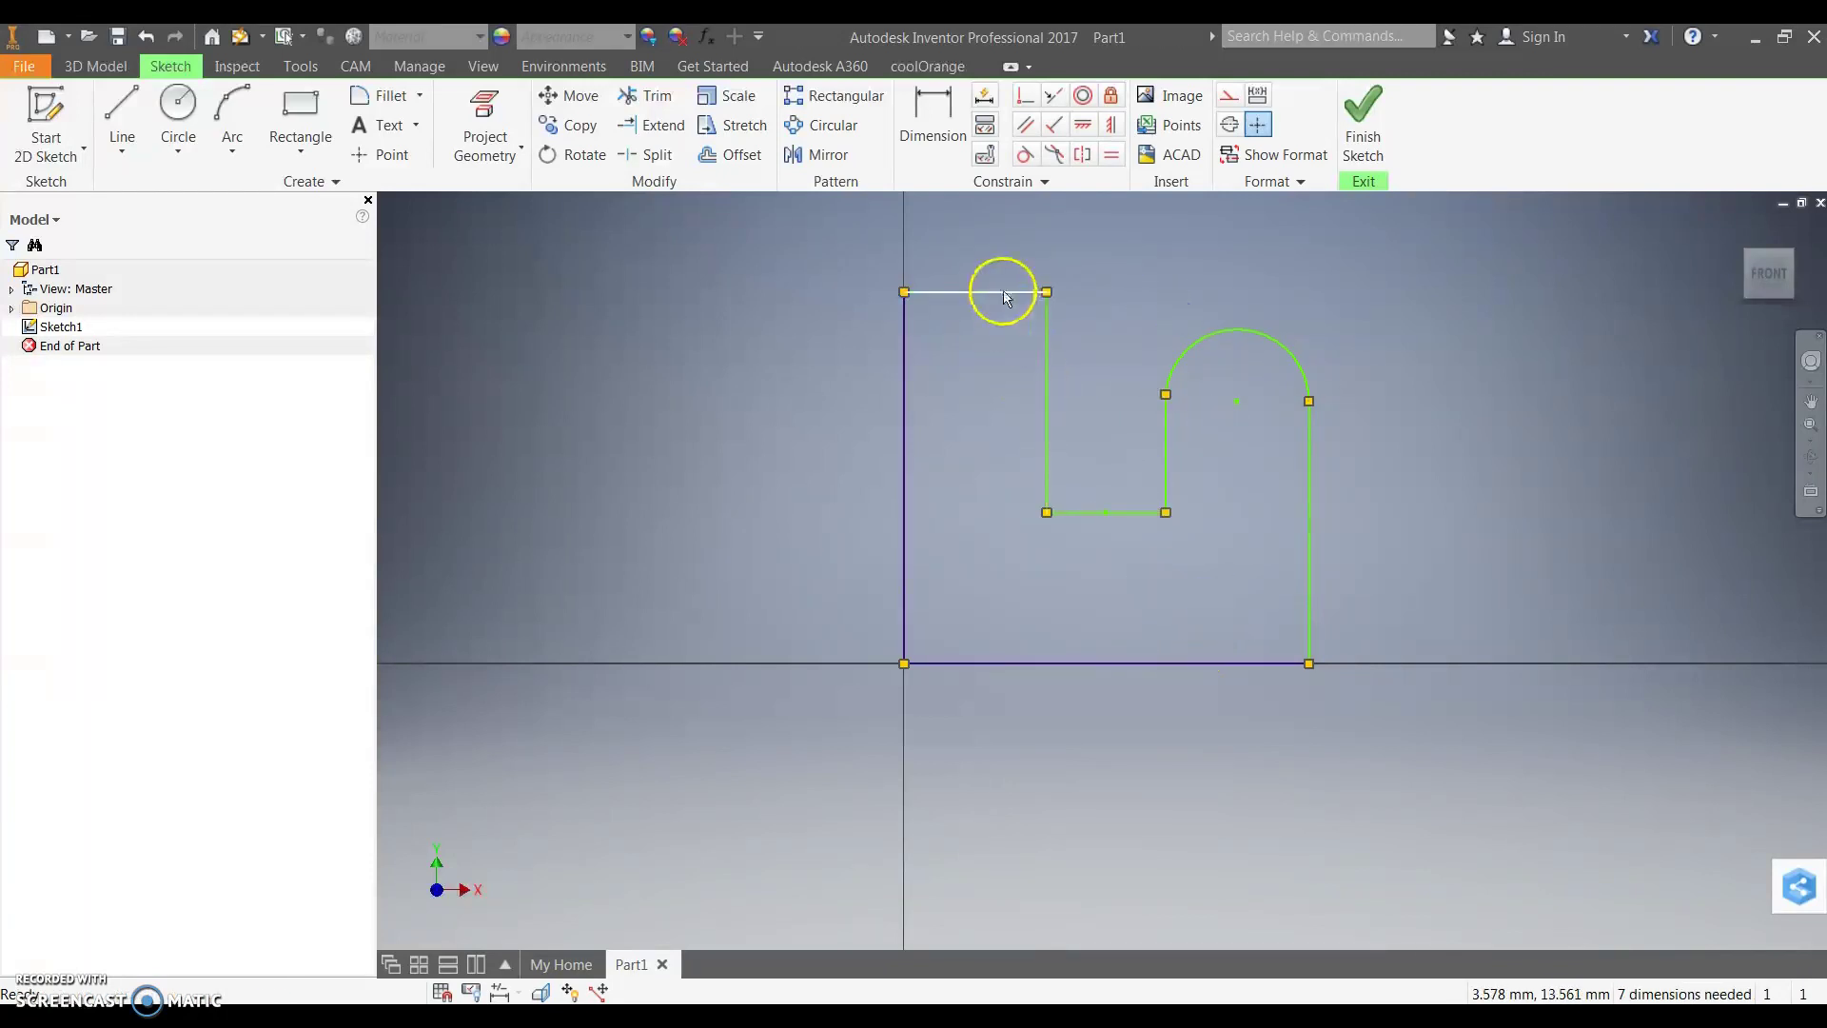
click(905, 380)
click(955, 294)
mouse_move(978, 292)
mouse_down()
mouse_move(946, 362)
mouse_move(939, 266)
mouse_move(1041, 301)
mouse_move(1051, 451)
mouse_move(971, 352)
mouse_move(971, 379)
mouse_move(957, 317)
mouse_move(965, 434)
mouse_move(968, 238)
mouse_move(825, 290)
mouse_move(946, 391)
mouse_move(951, 320)
mouse_up()
Dimension the profile's overall height as 15 mm
click(946, 514)
click(931, 284)
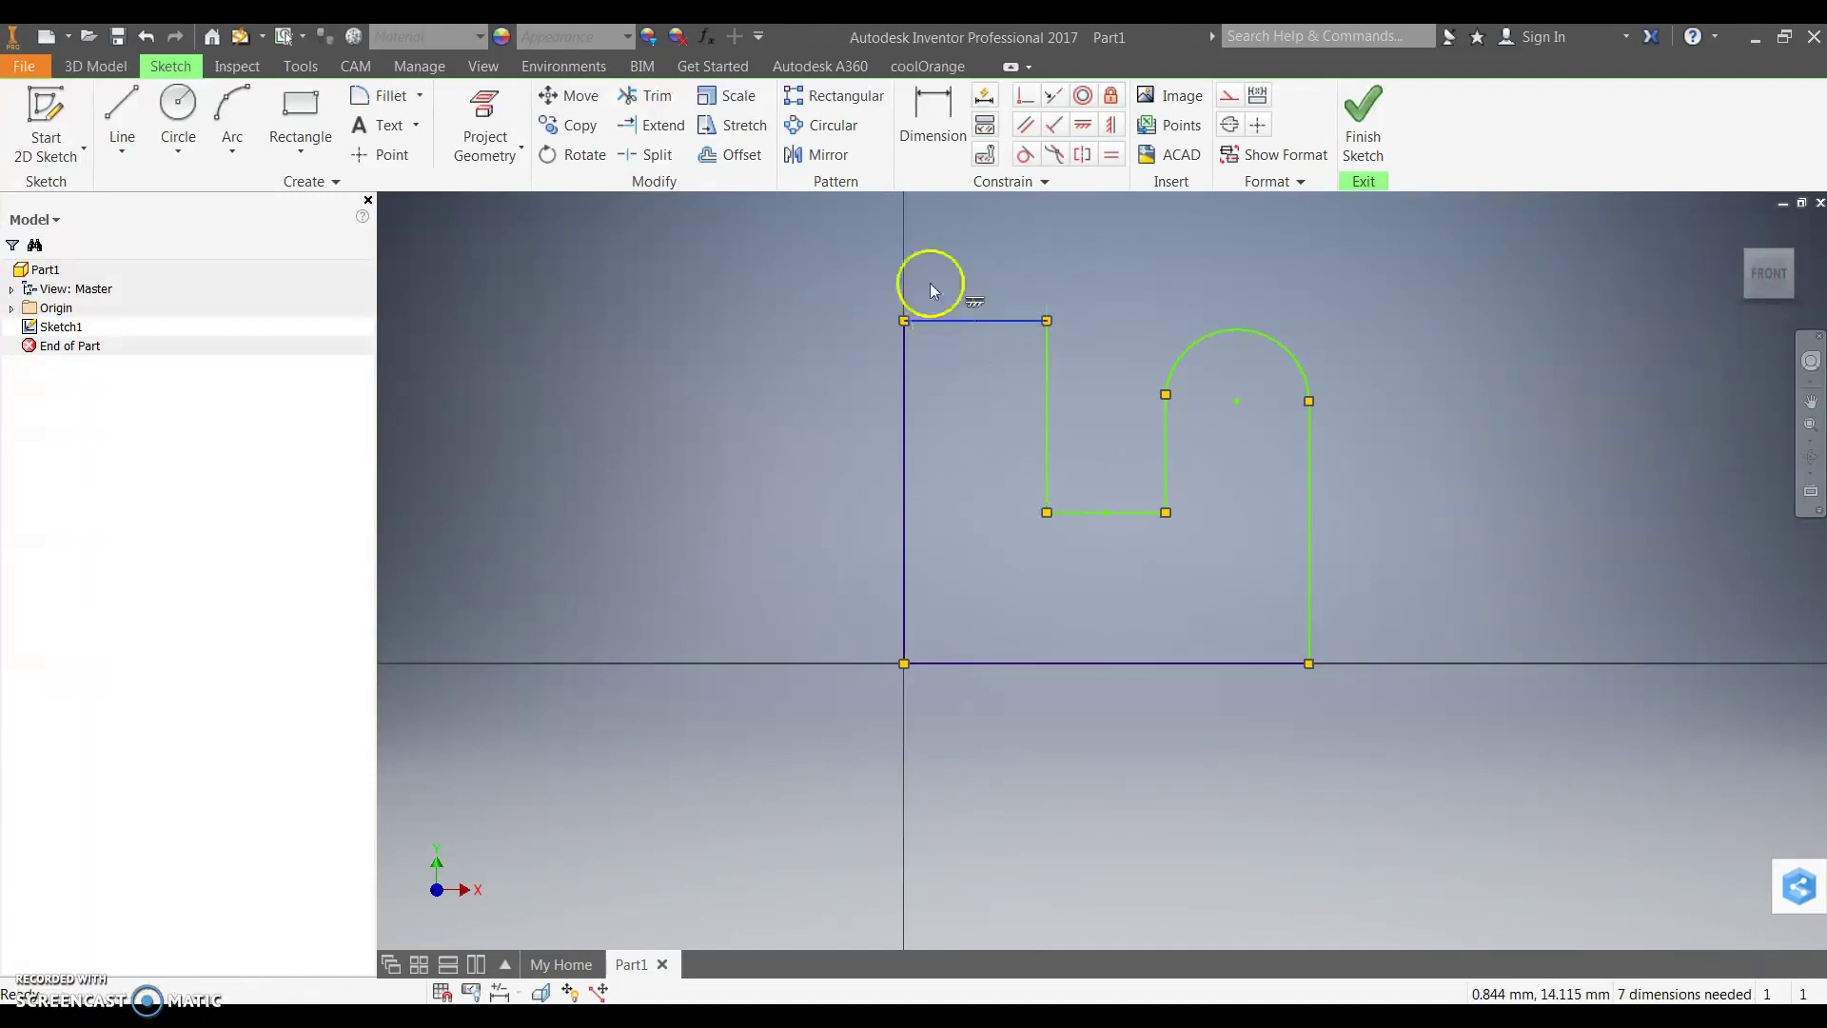
click(935, 115)
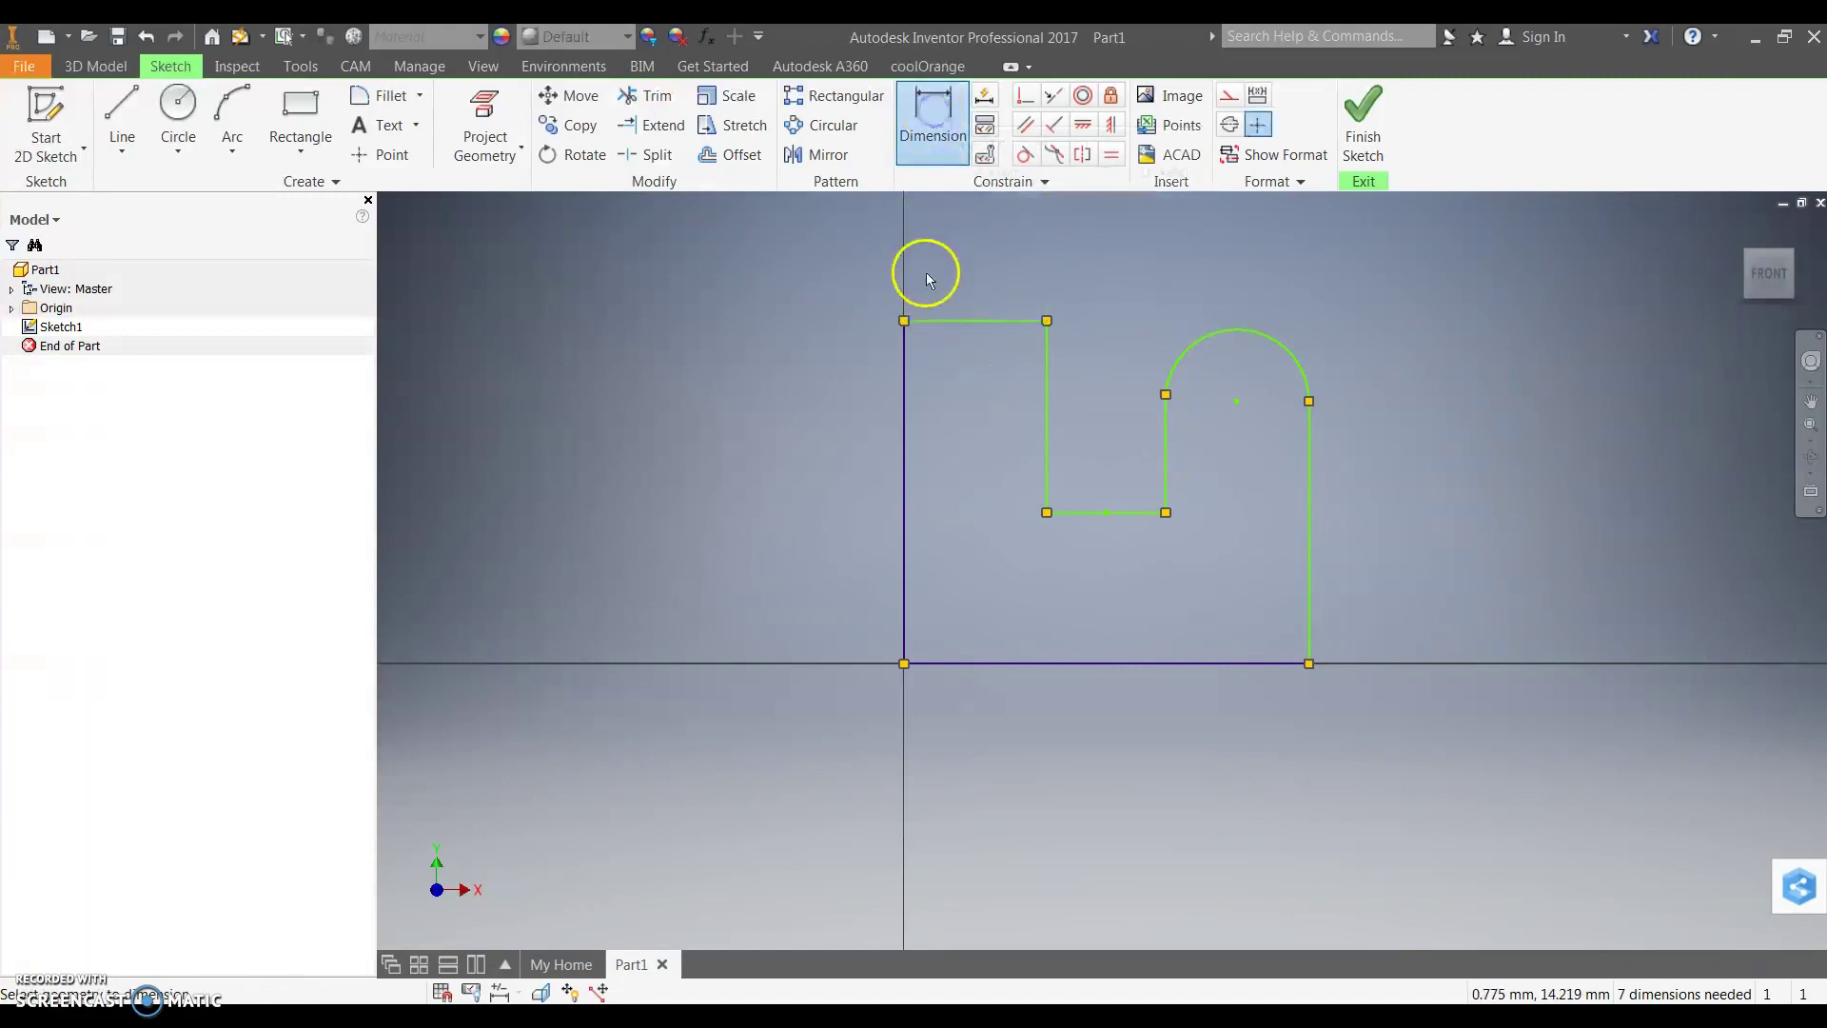
click(938, 320)
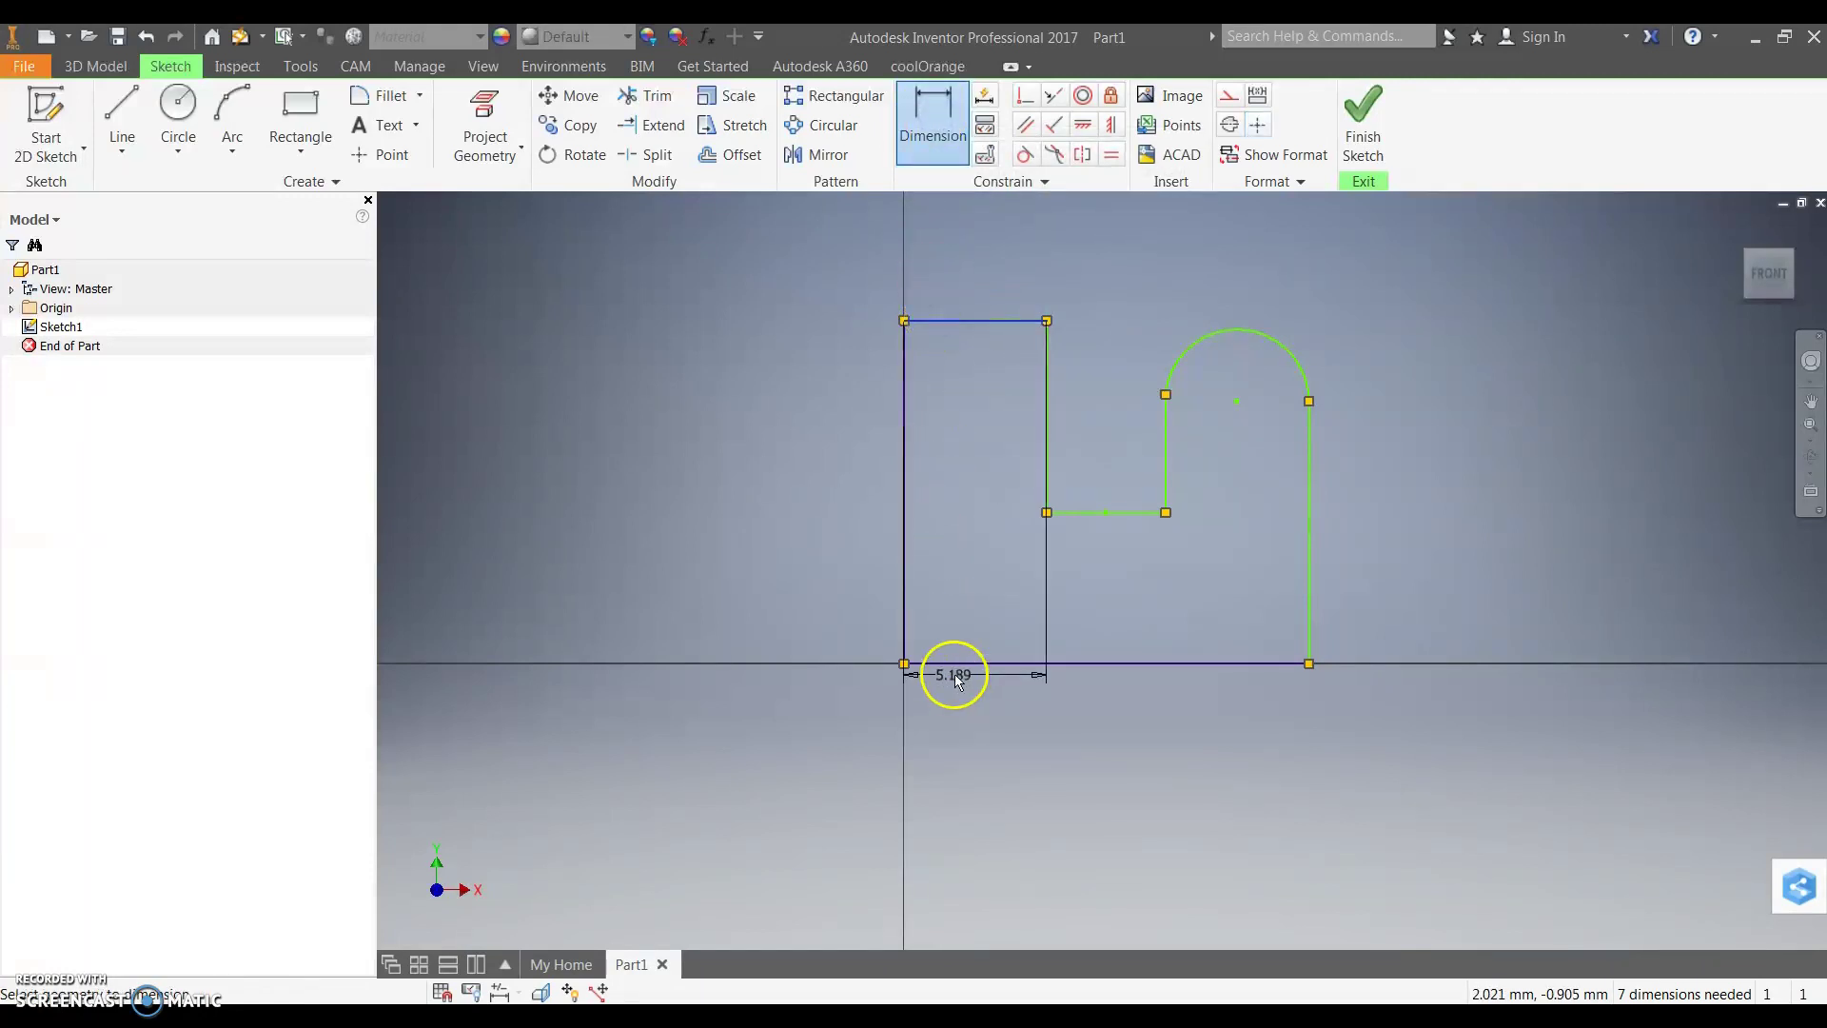
click(950, 667)
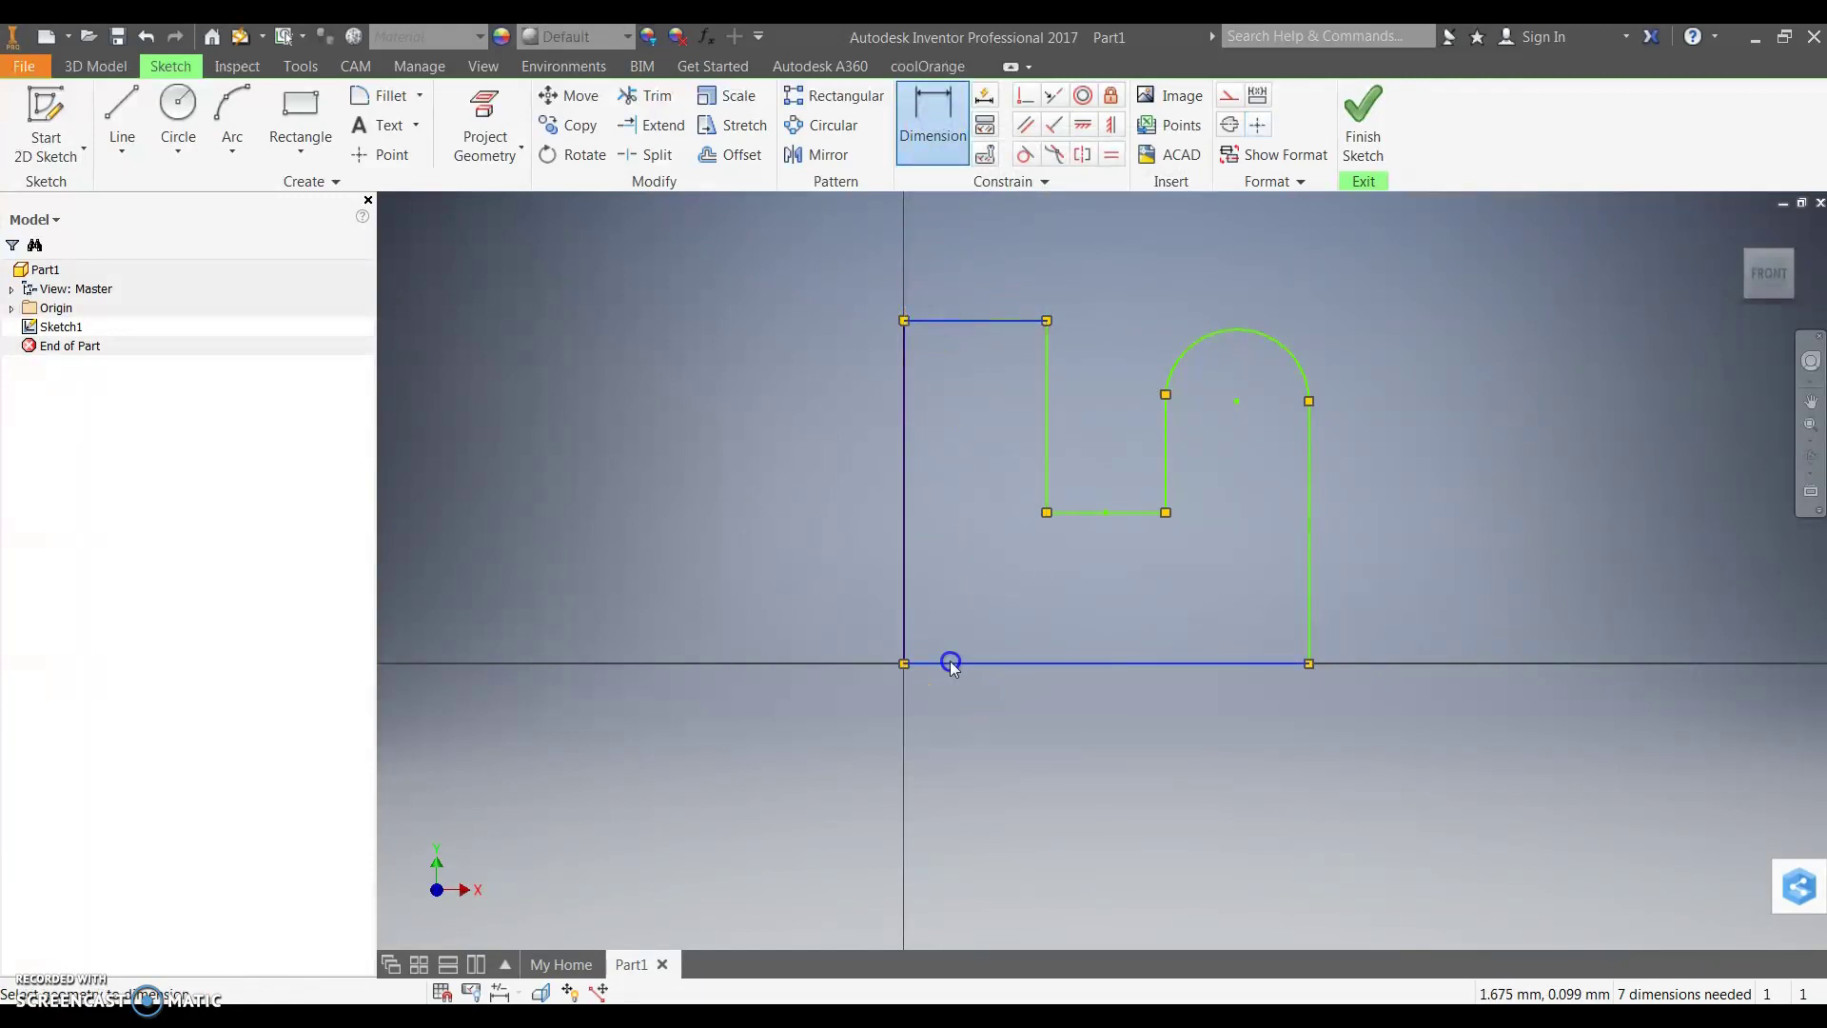
click(825, 503)
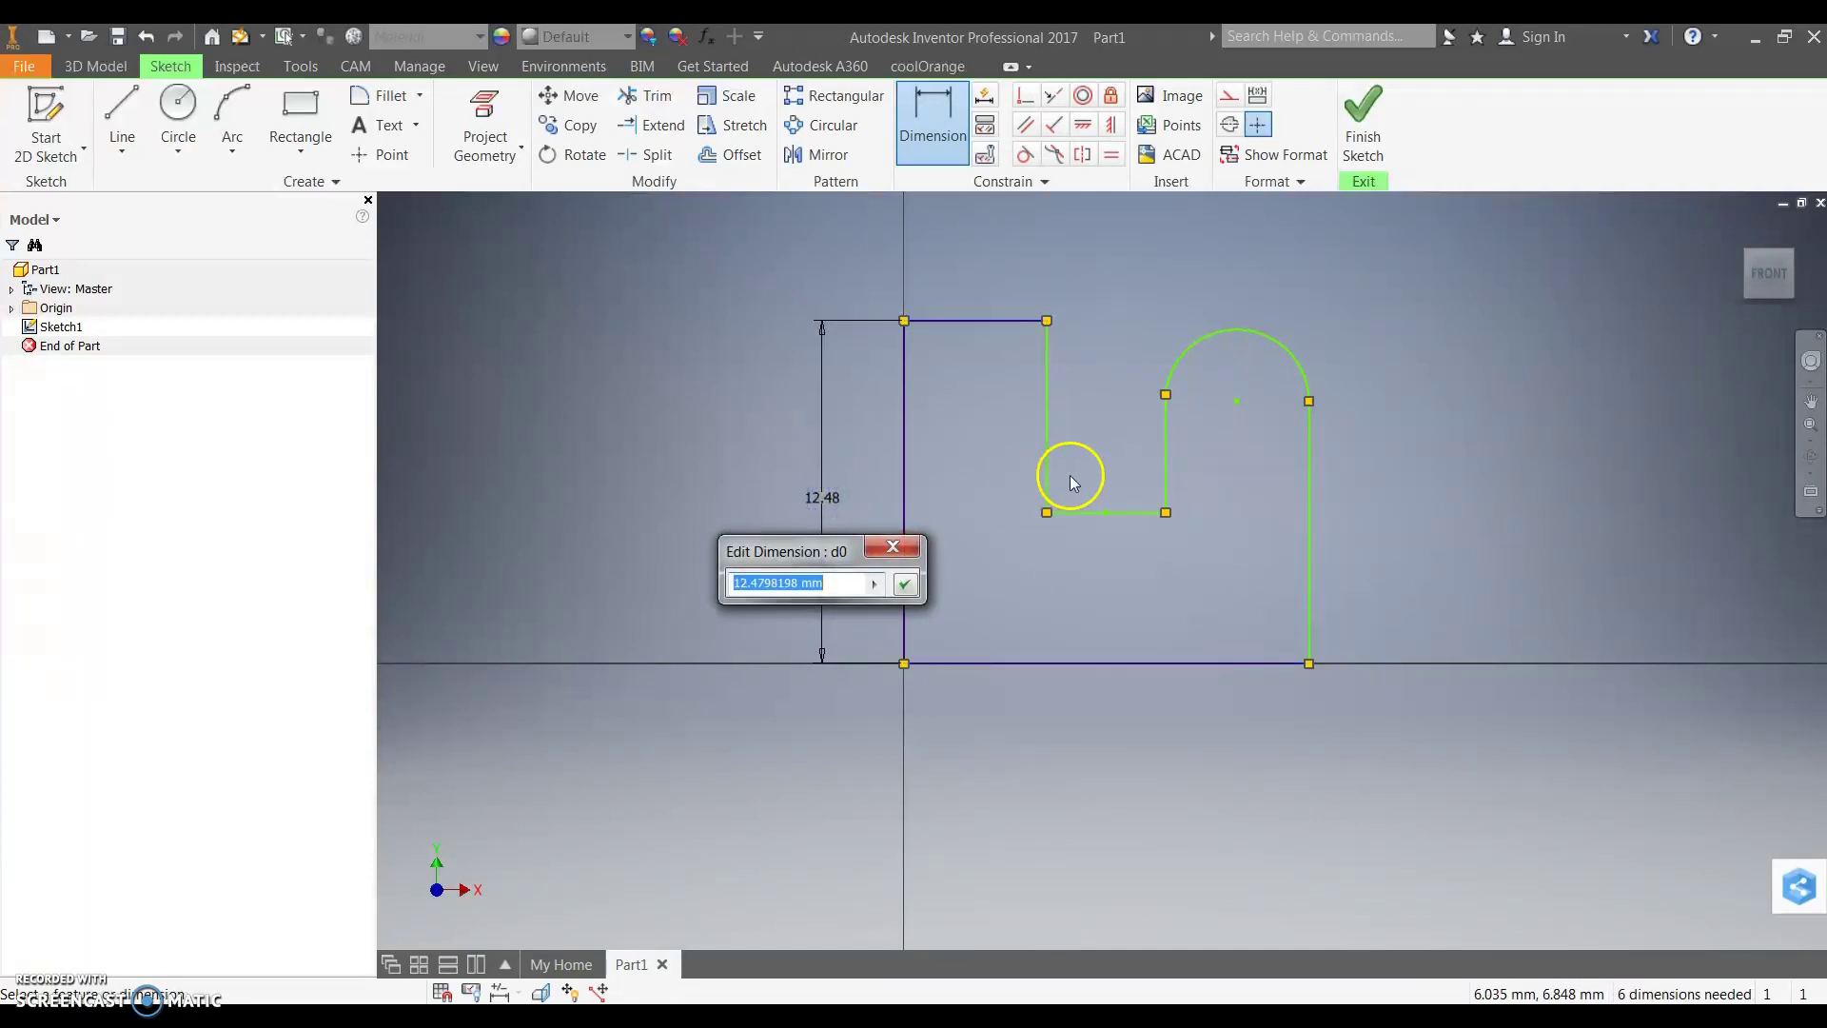
text(15)
key(Return)
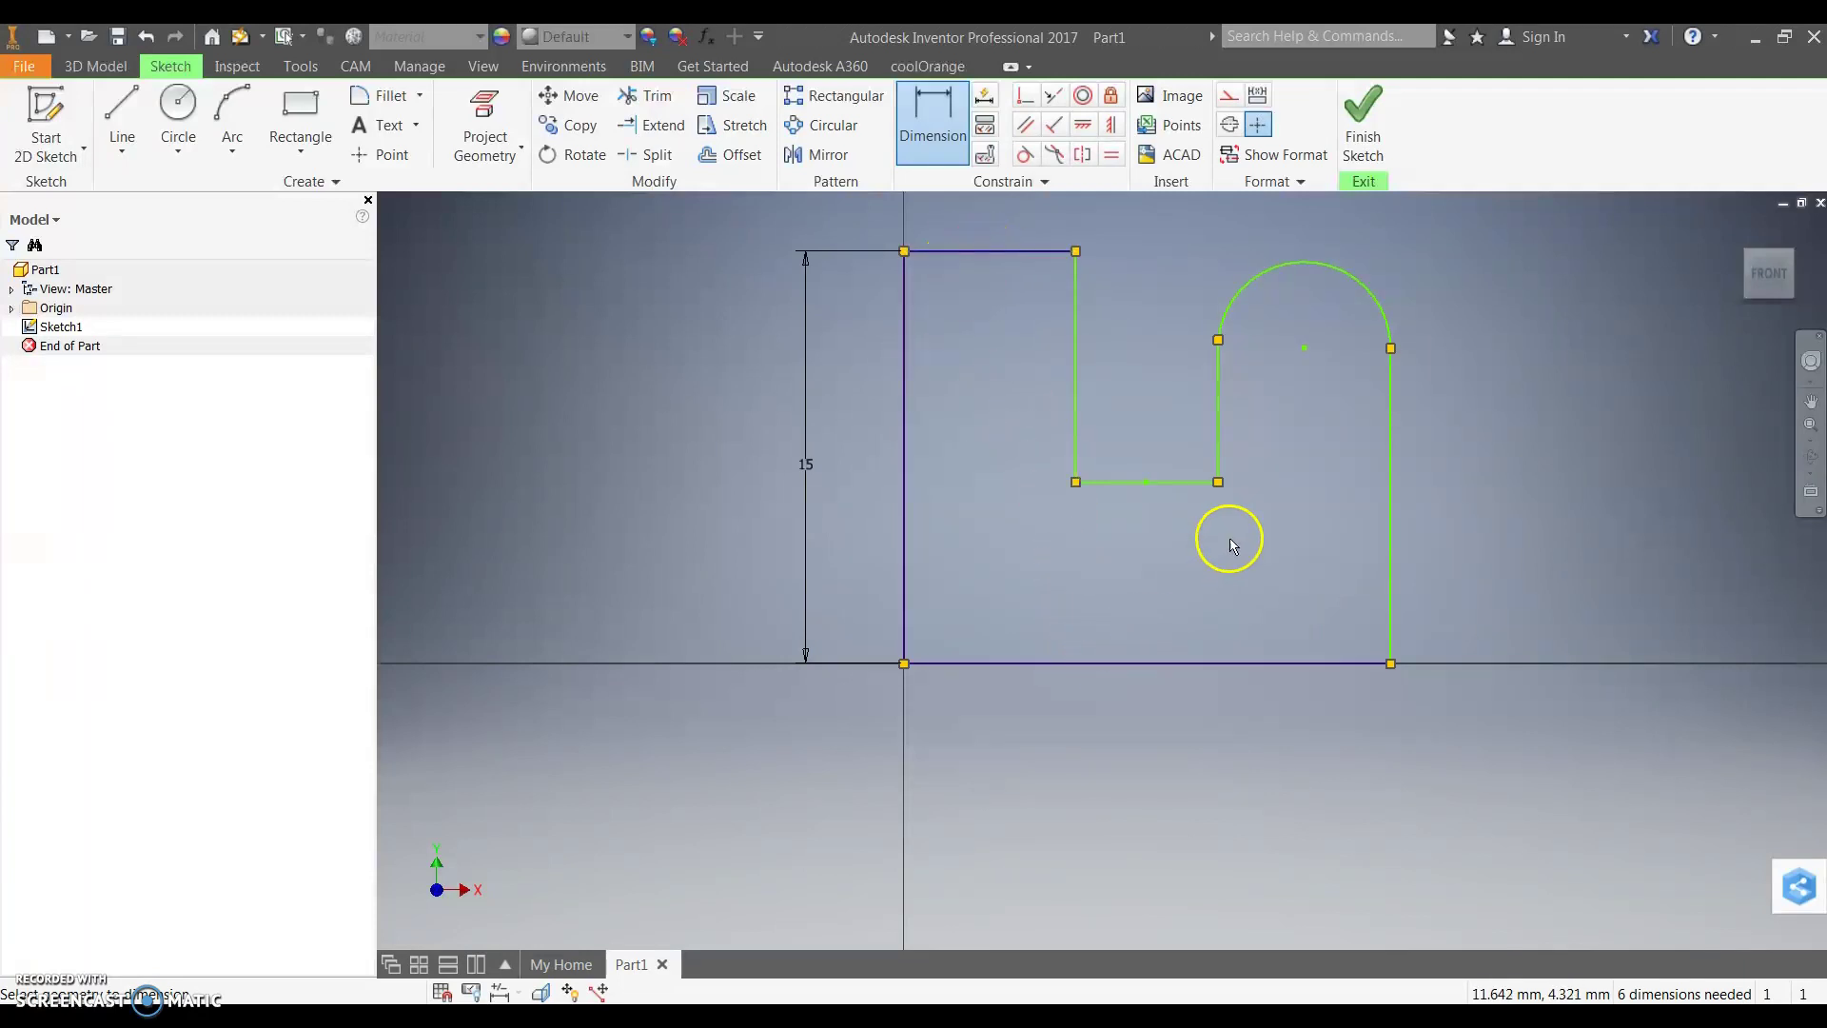
middle_drag(1230, 545, 985, 598)
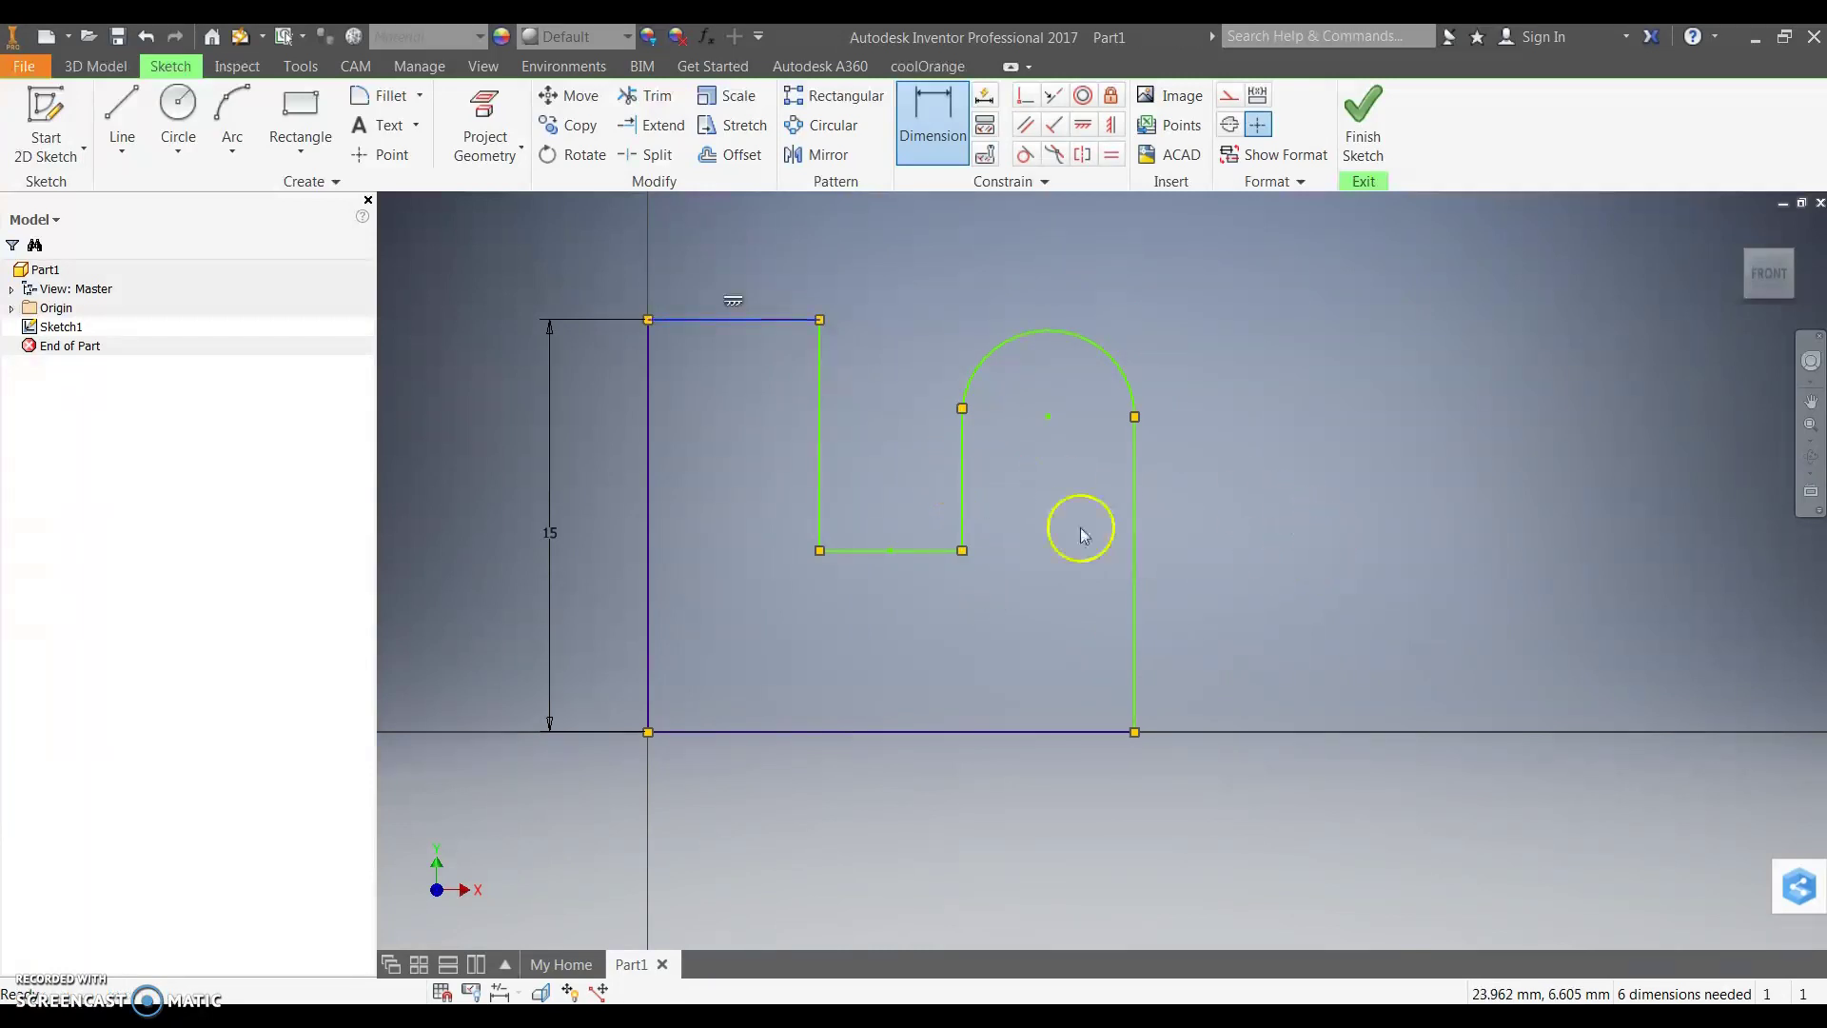
key(Escape)
Dimension the left upright's top edge width as 5 mm
mouse_move(824, 386)
mouse_down()
mouse_move(774, 379)
mouse_move(819, 341)
mouse_move(847, 347)
mouse_move(844, 443)
mouse_move(792, 437)
mouse_up()
click(932, 119)
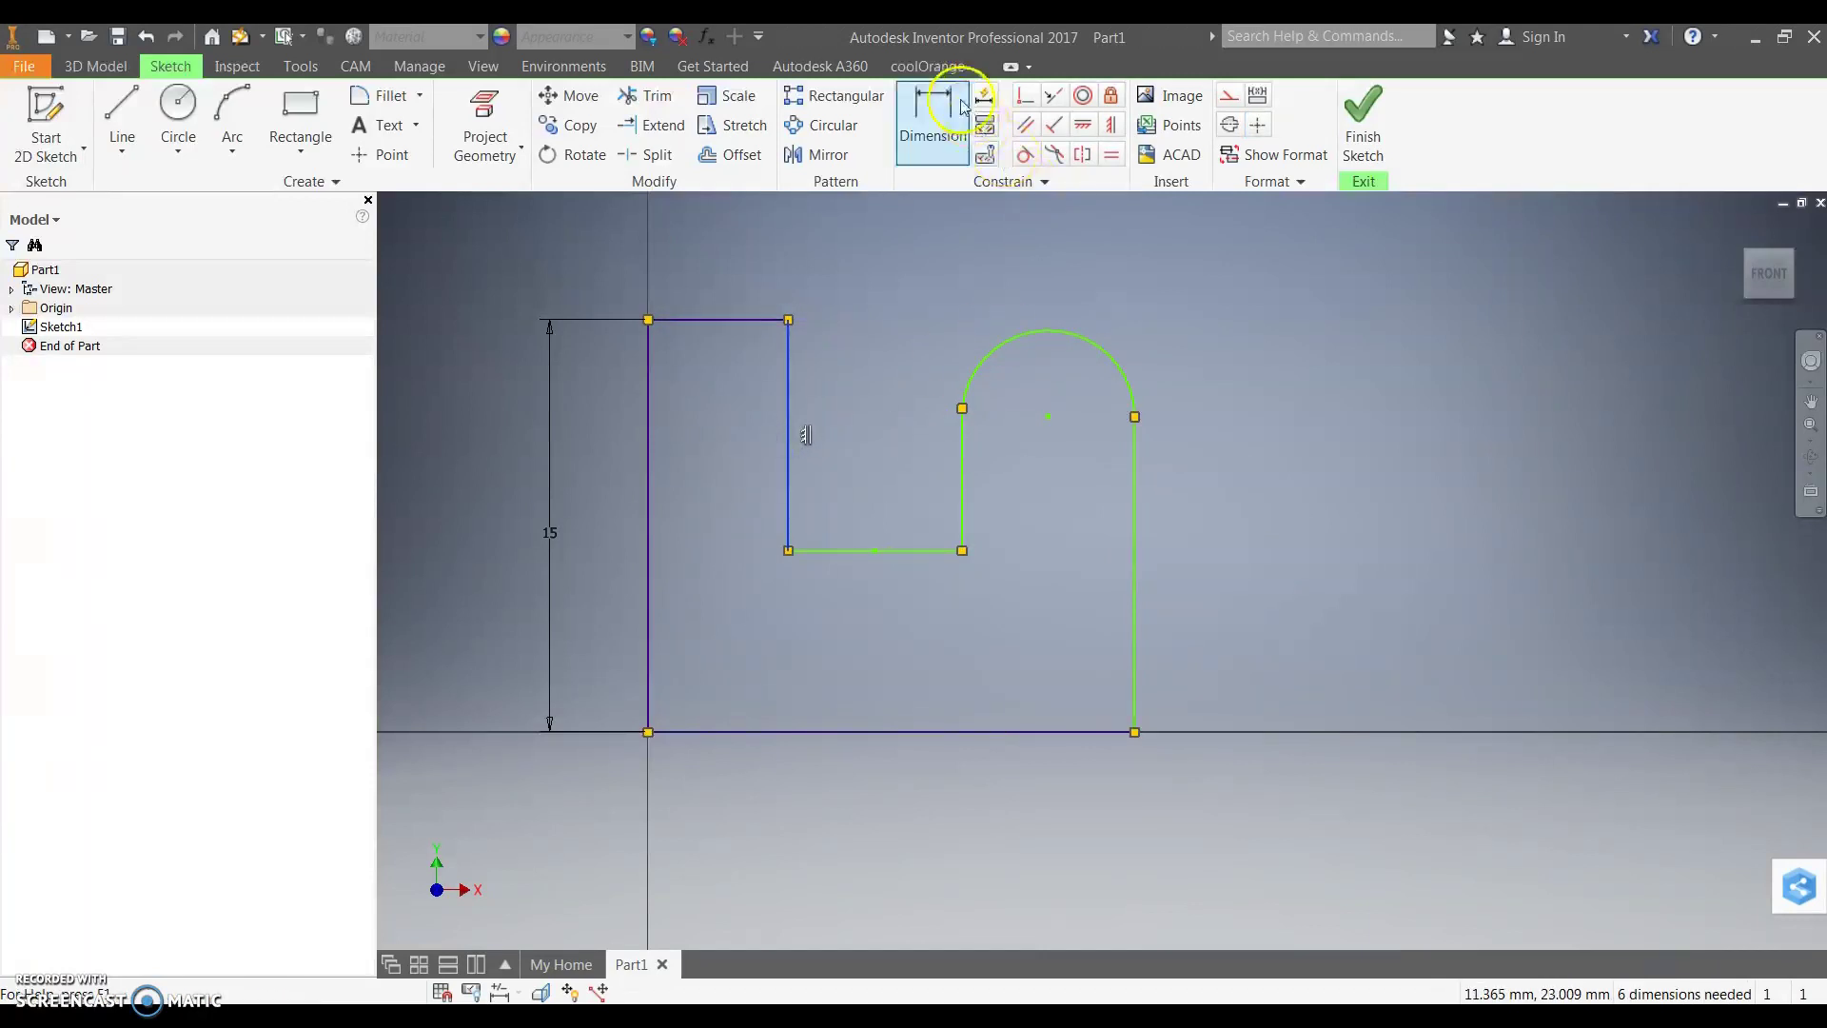
click(726, 323)
middle_drag(716, 264, 774, 523)
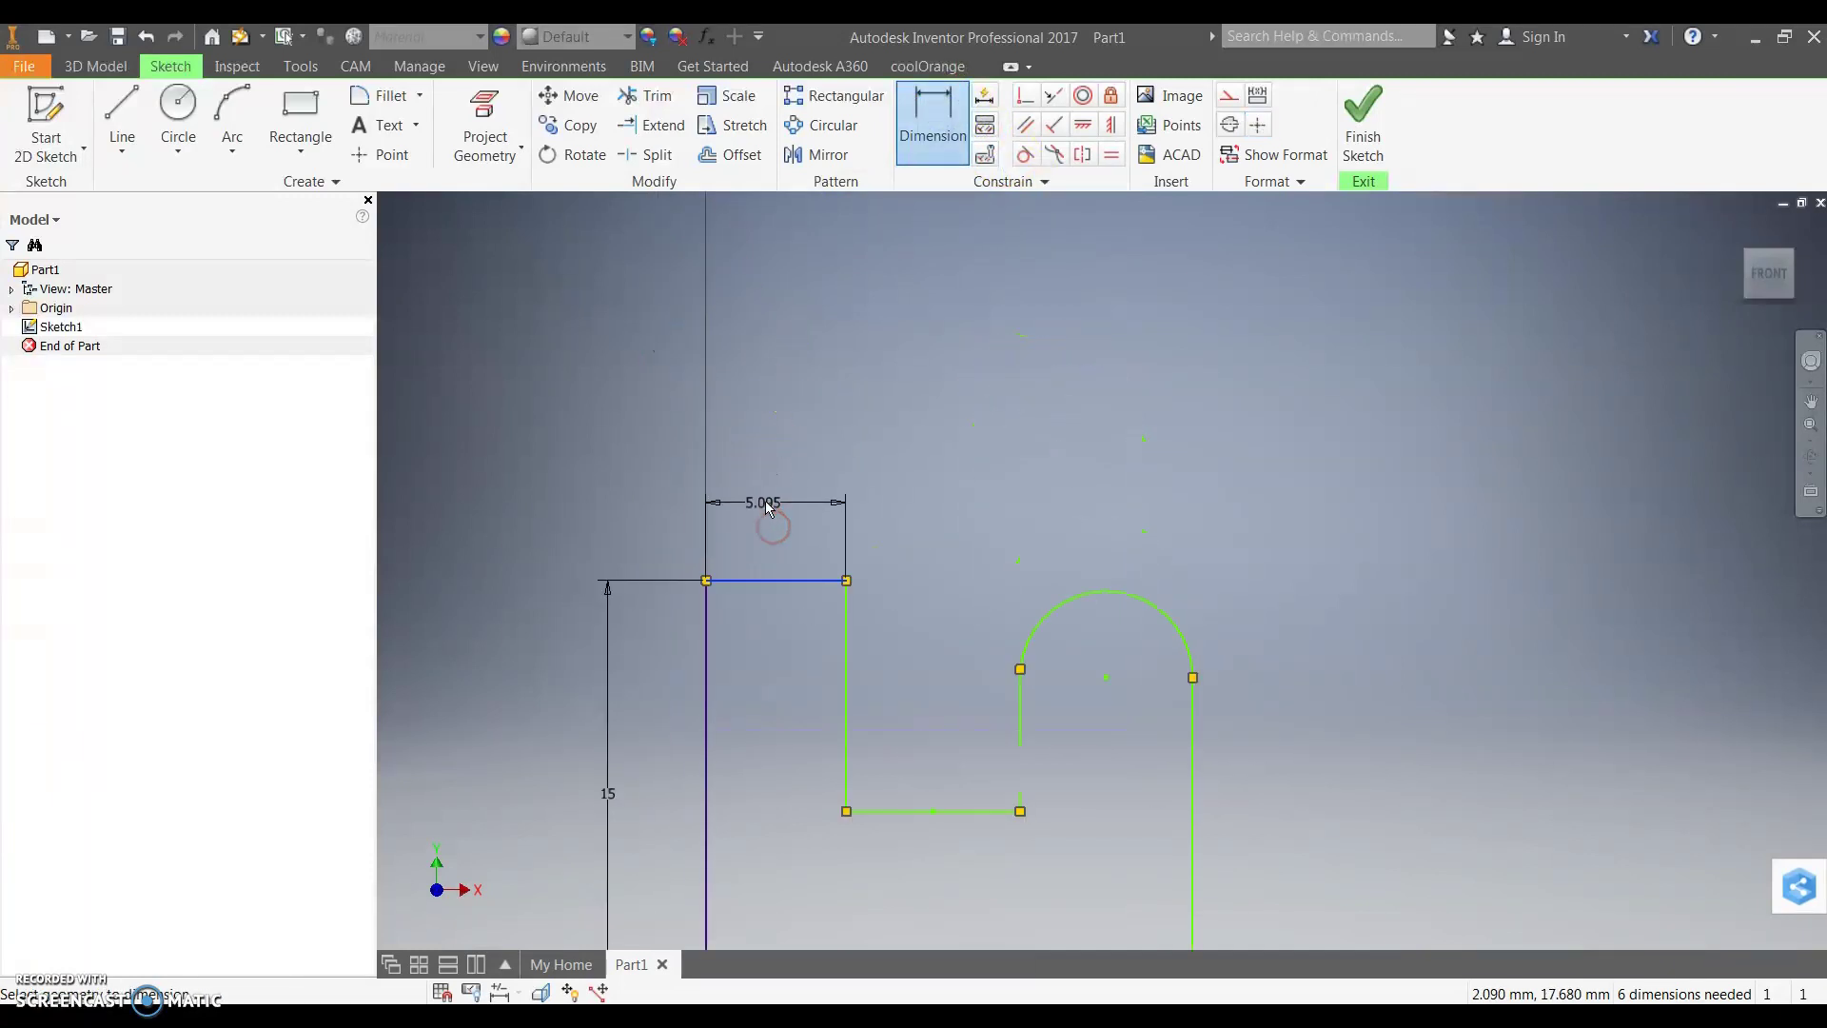
click(773, 503)
text(5)
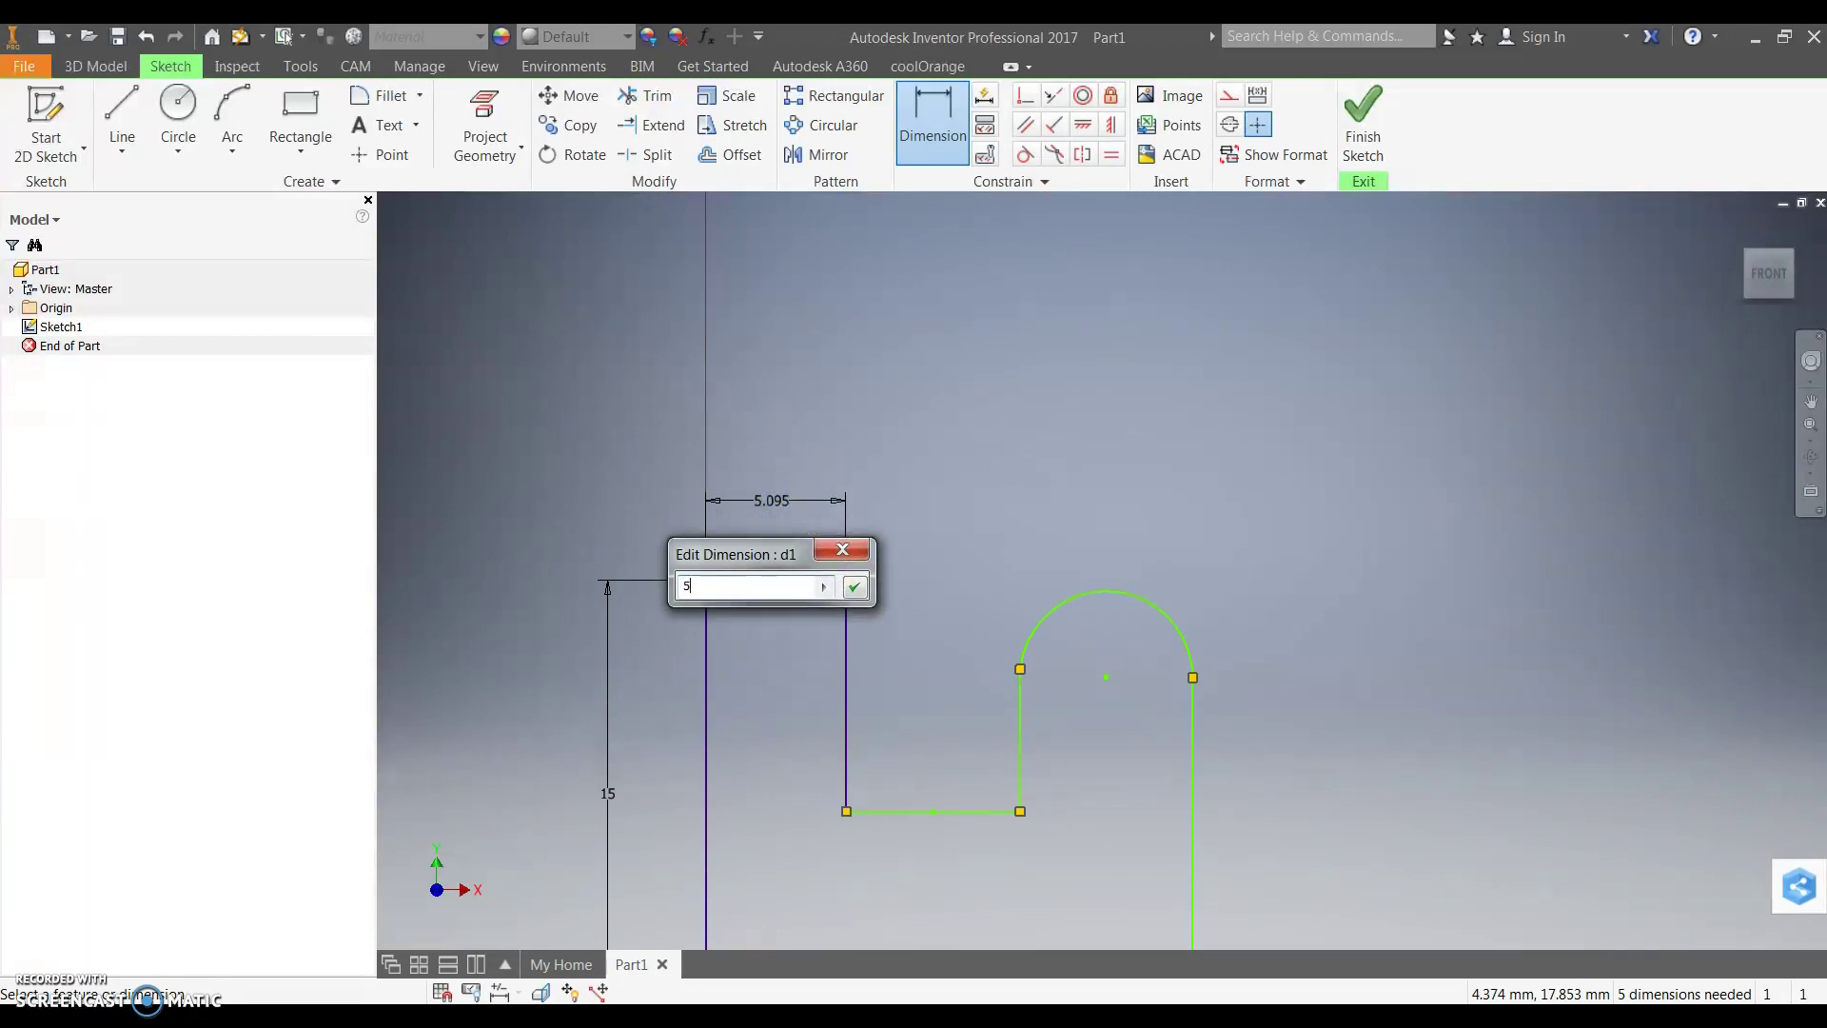
key(Return)
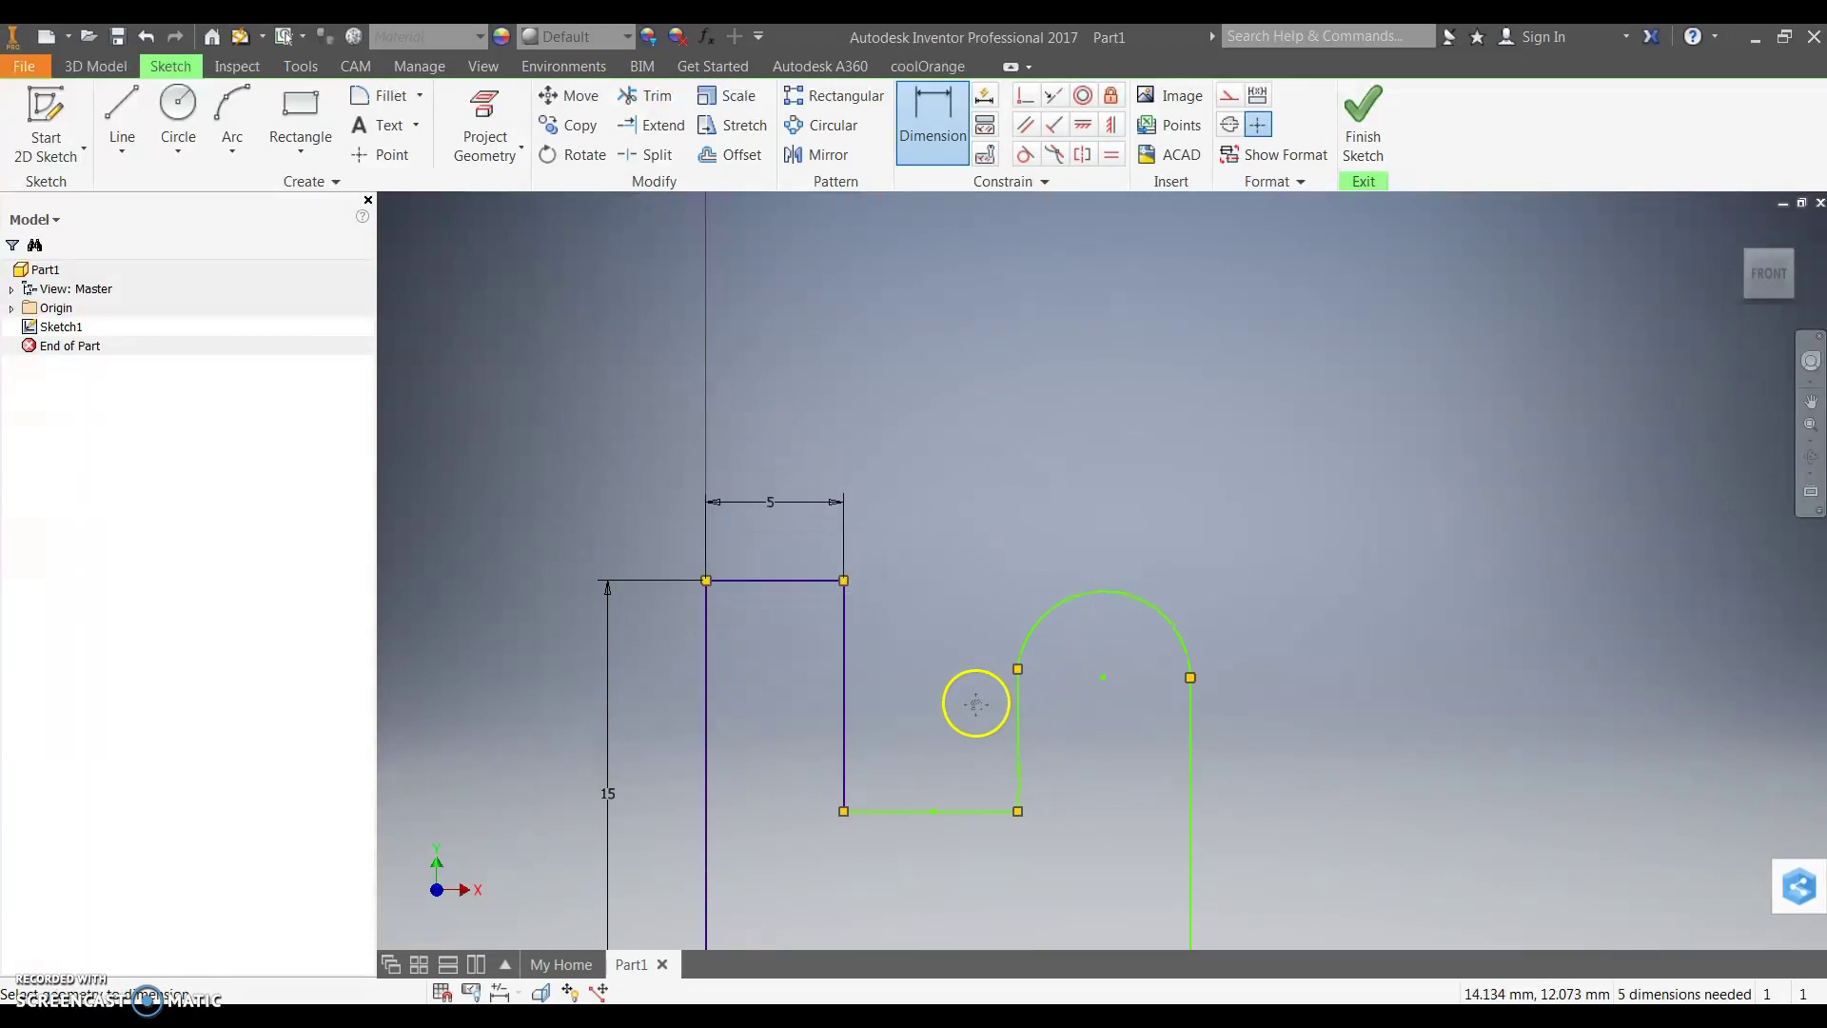
Drag the slot floor line higher
mouse_move(972, 698)
middle_down()
mouse_move(925, 520)
mouse_move(946, 437)
mouse_move(934, 448)
middle_up()
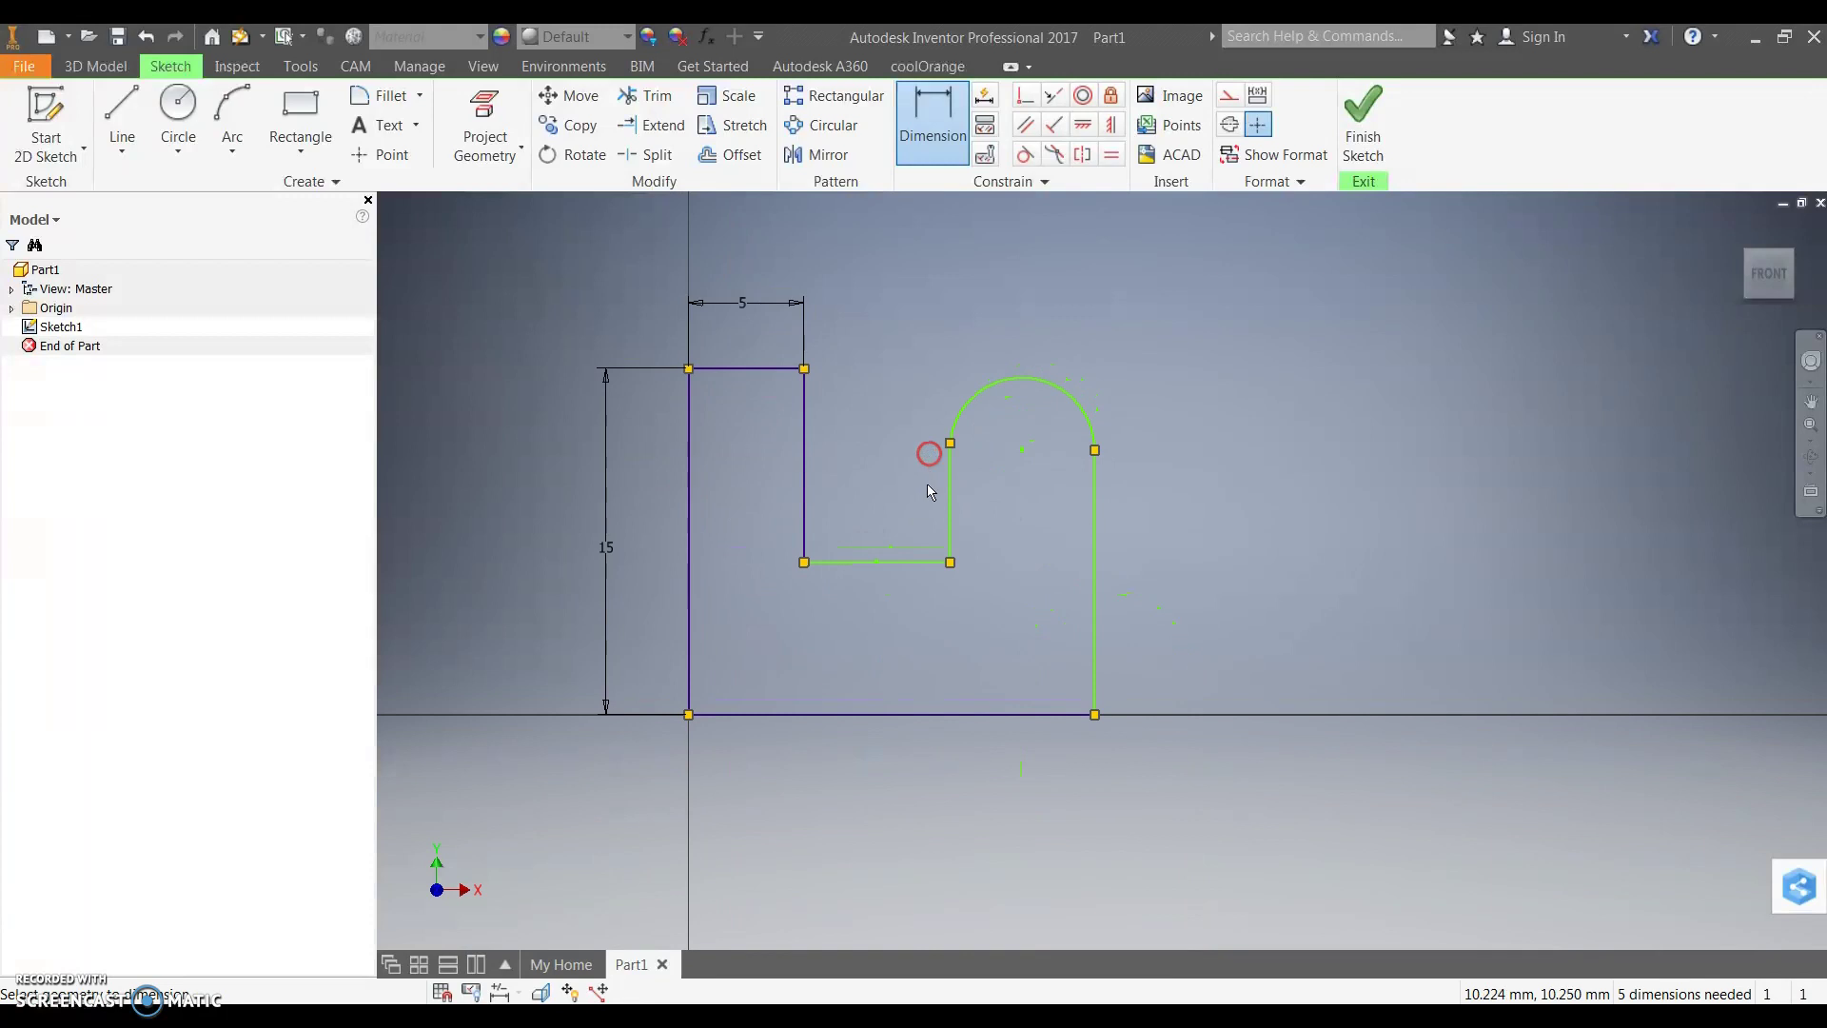
click(893, 563)
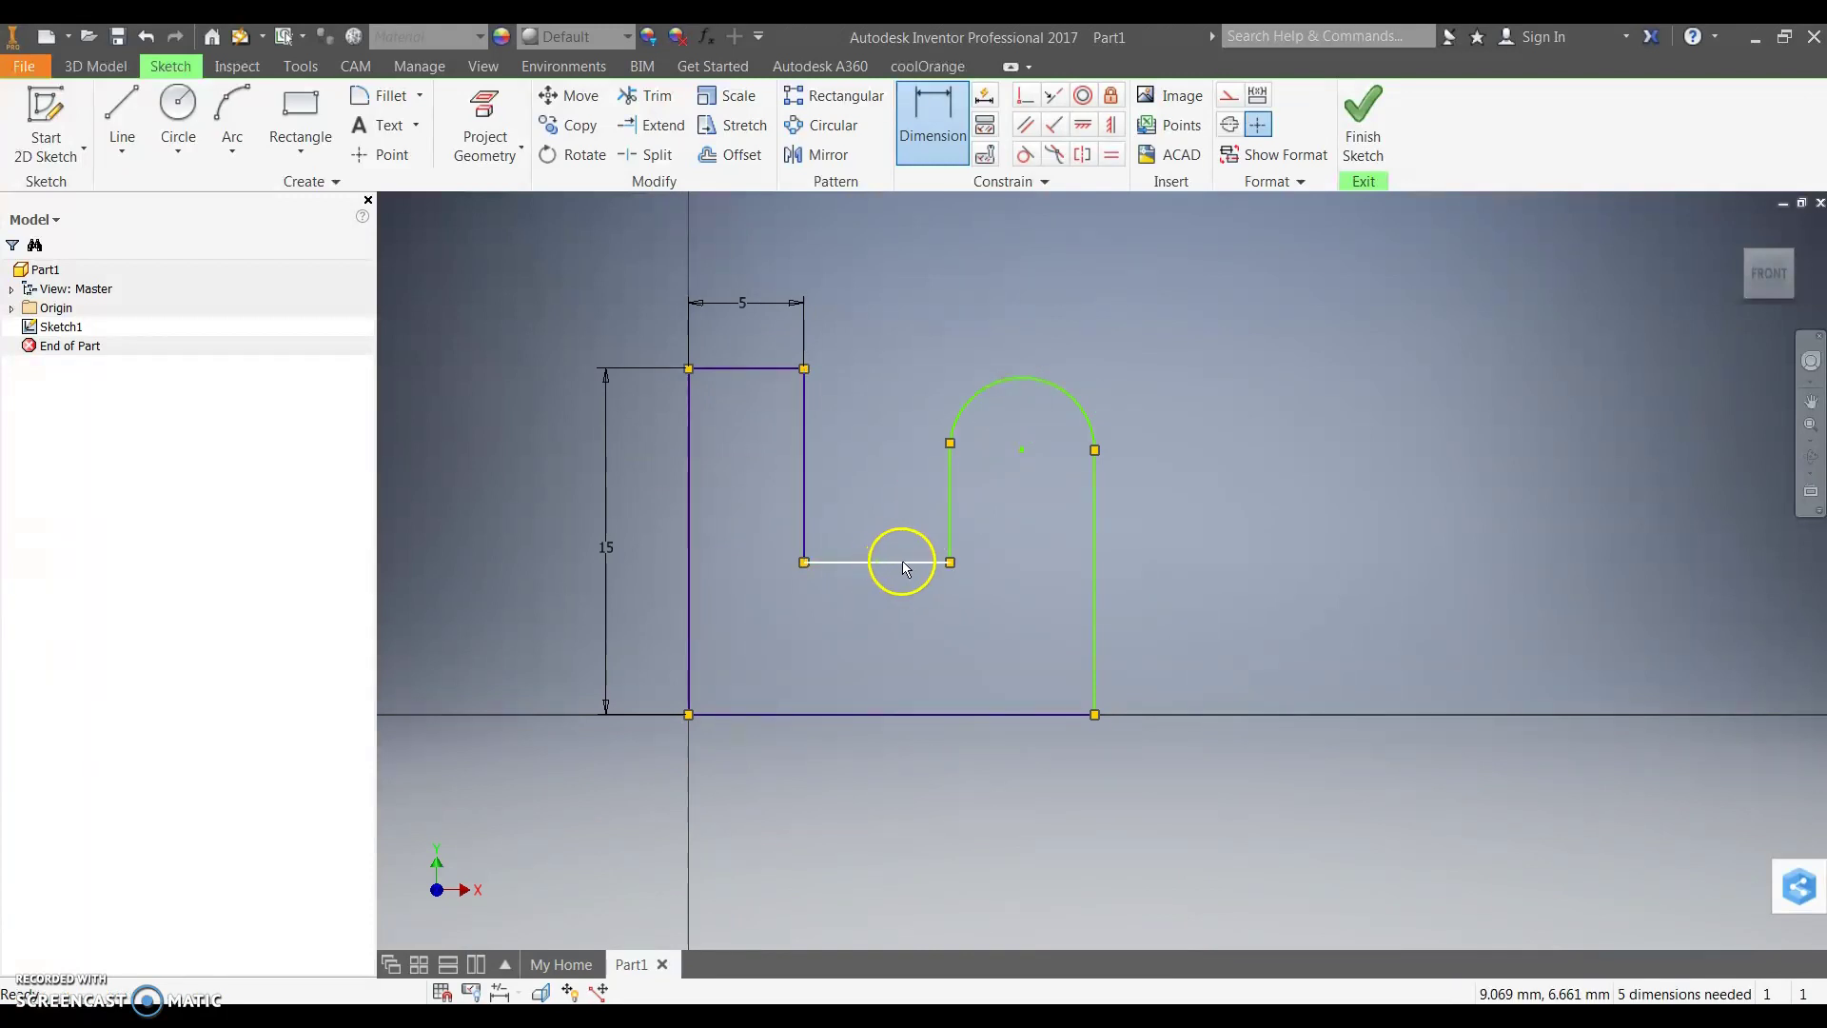
key(Escape)
mouse_move(905, 559)
mouse_down()
mouse_move(905, 490)
mouse_move(905, 662)
mouse_move(895, 530)
mouse_move(900, 591)
mouse_move(889, 575)
mouse_move(916, 548)
mouse_up()
Dimension the slot's inner vertical edge at 6 mm
click(934, 113)
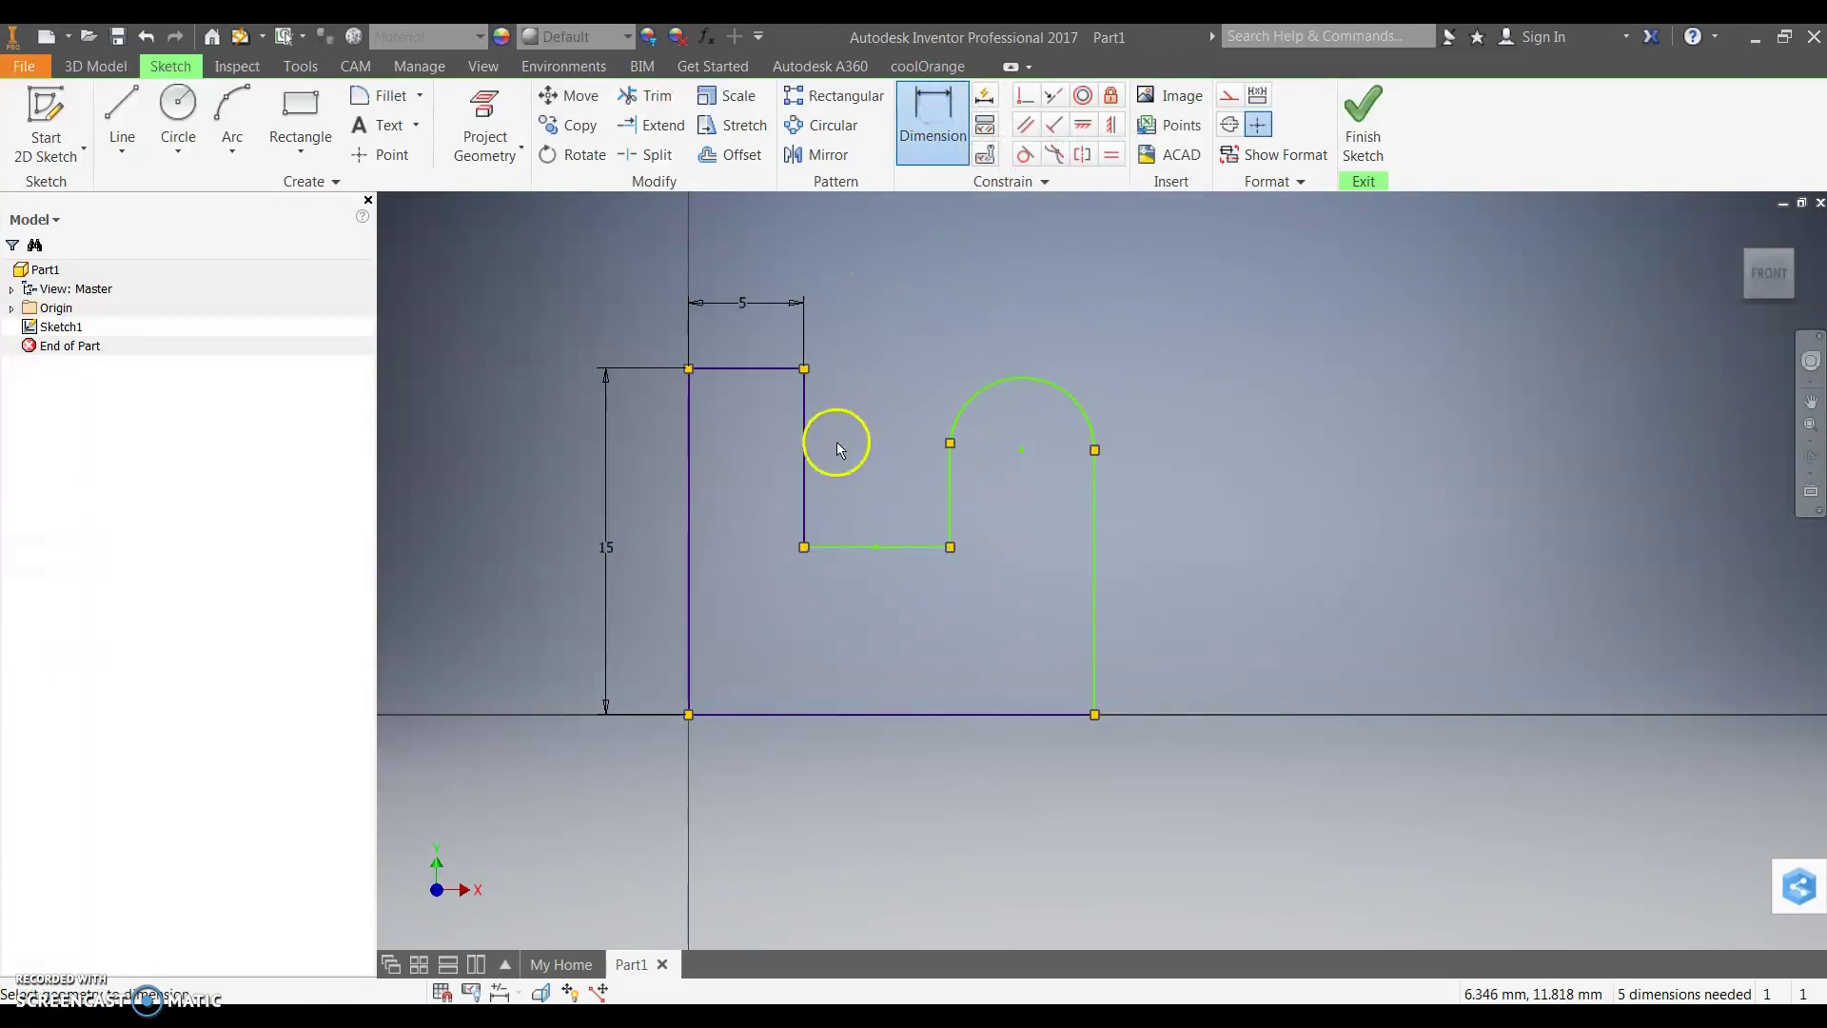
click(807, 428)
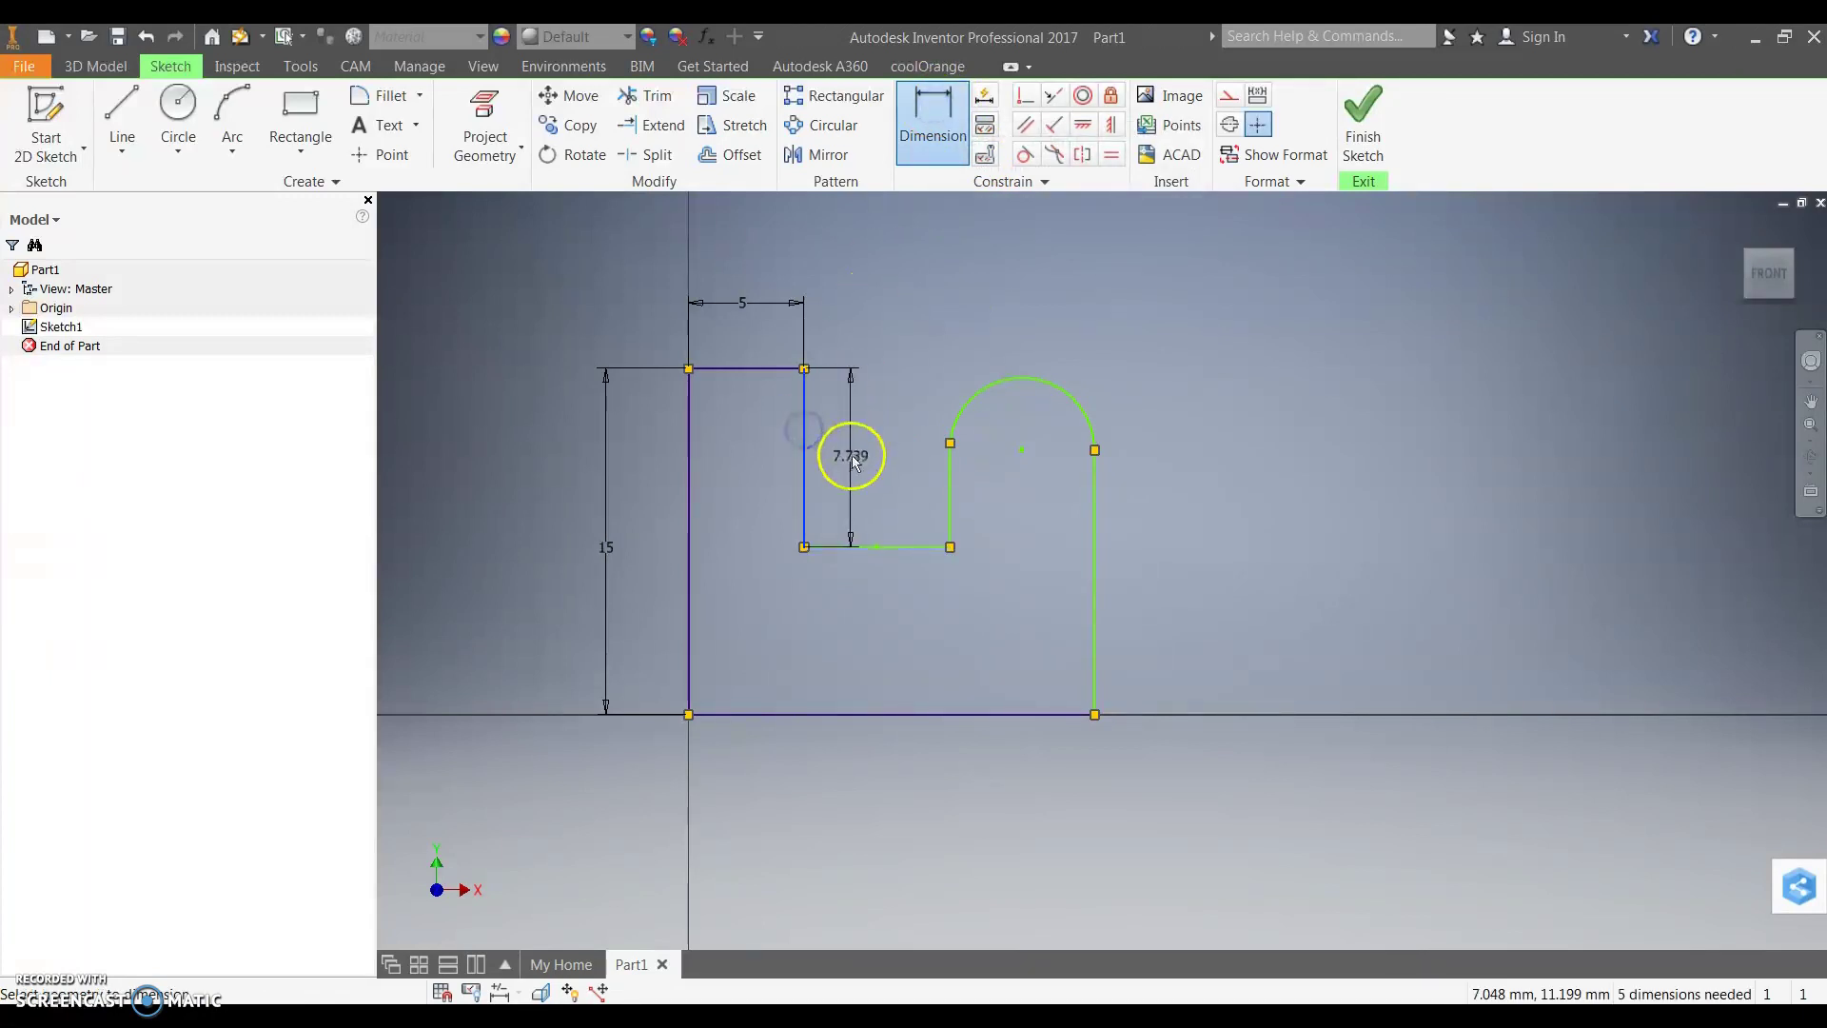
click(856, 468)
click(1068, 477)
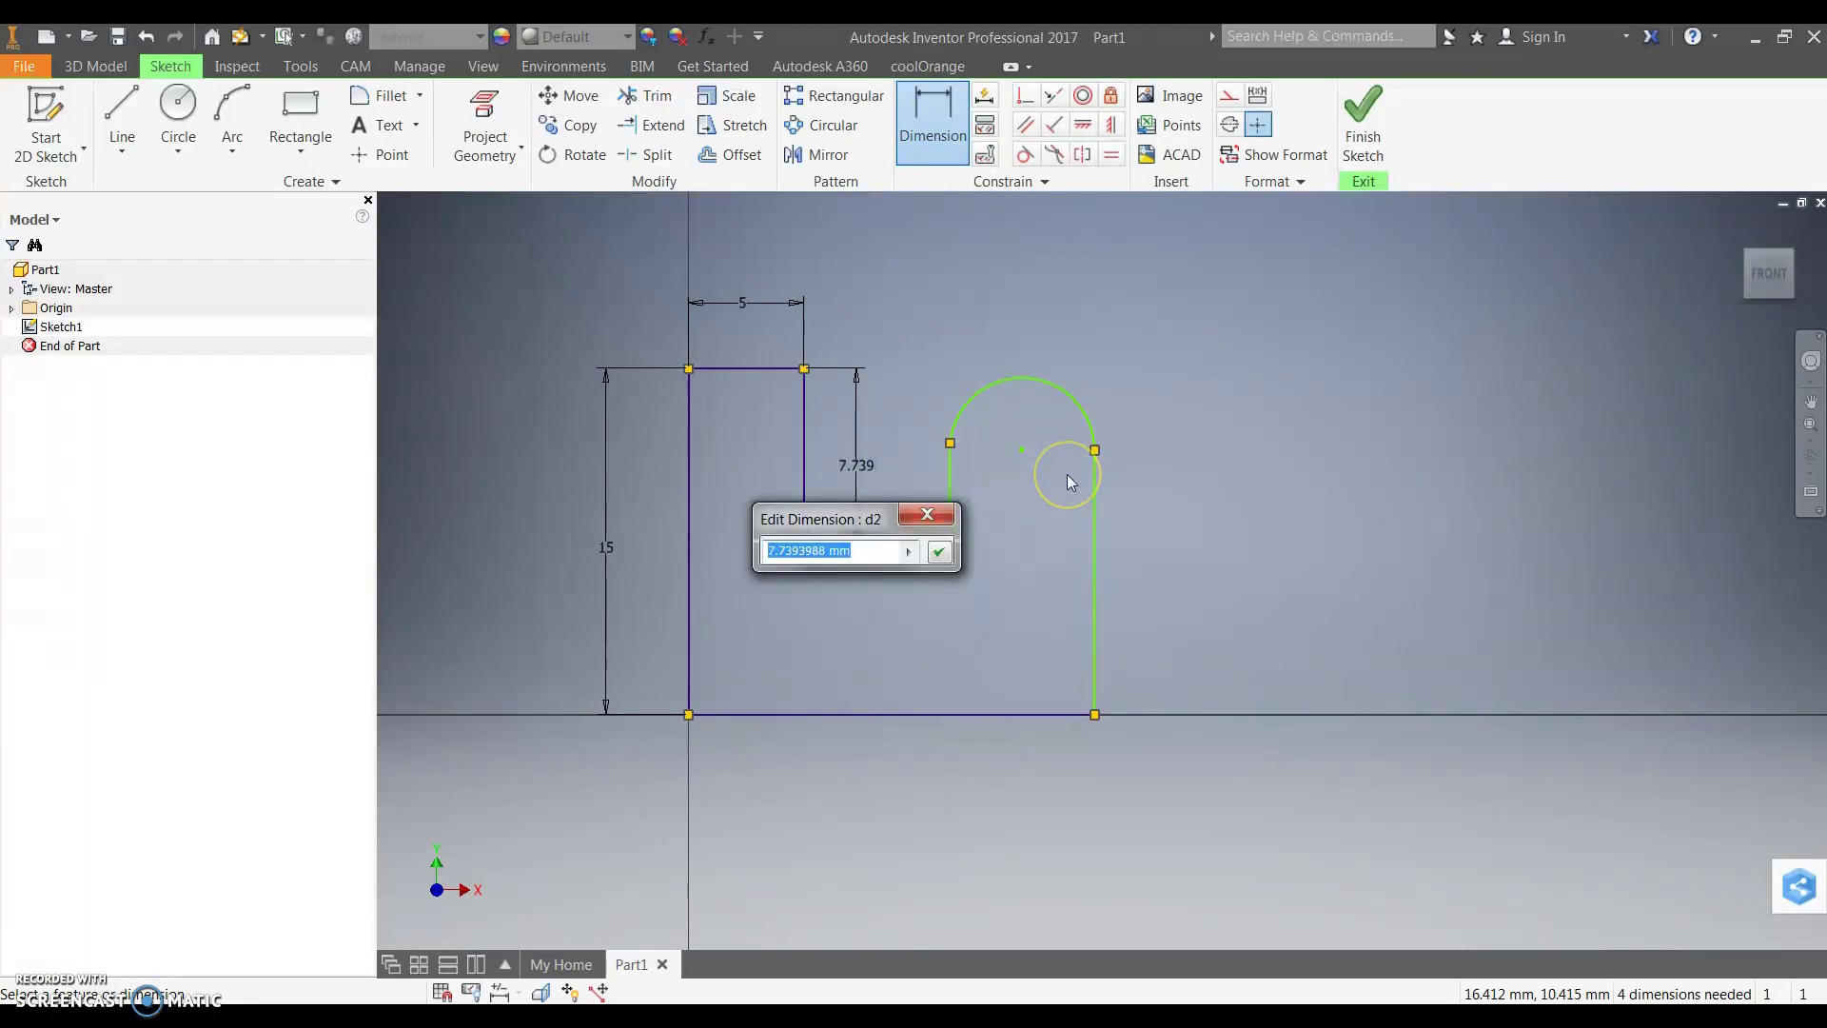
text(6)
key(Return)
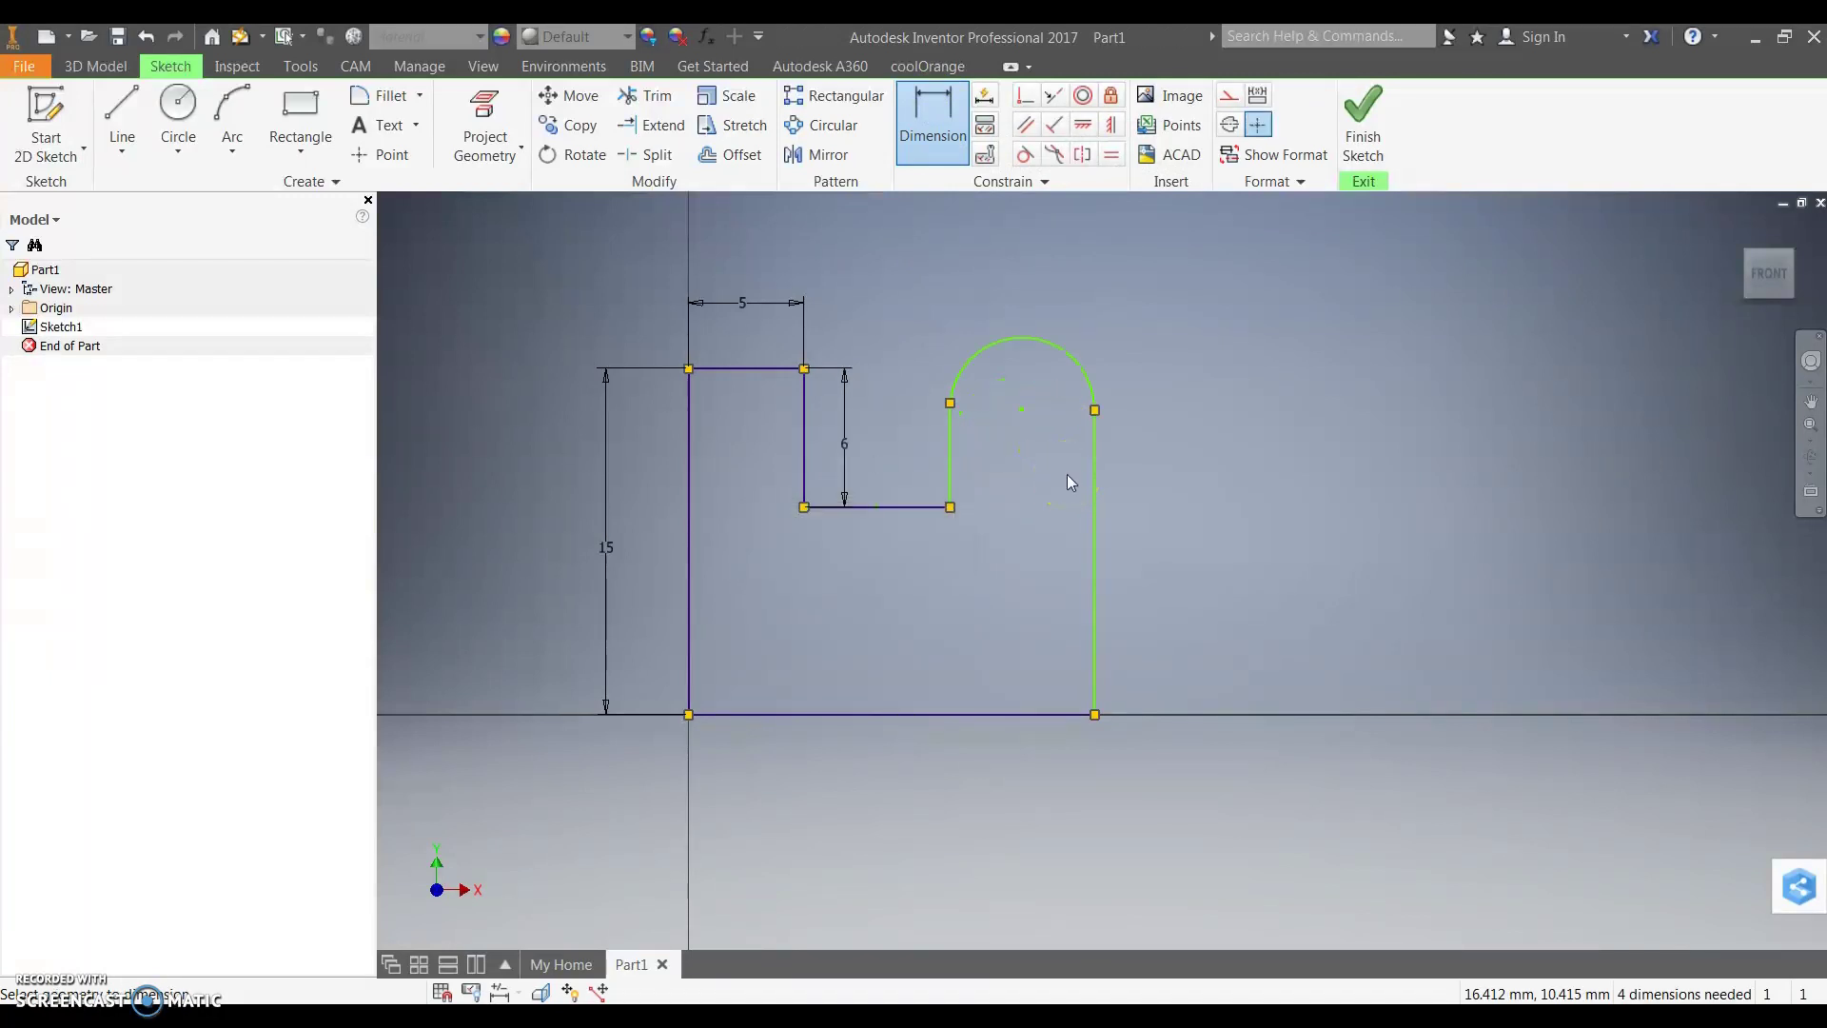
key(Escape)
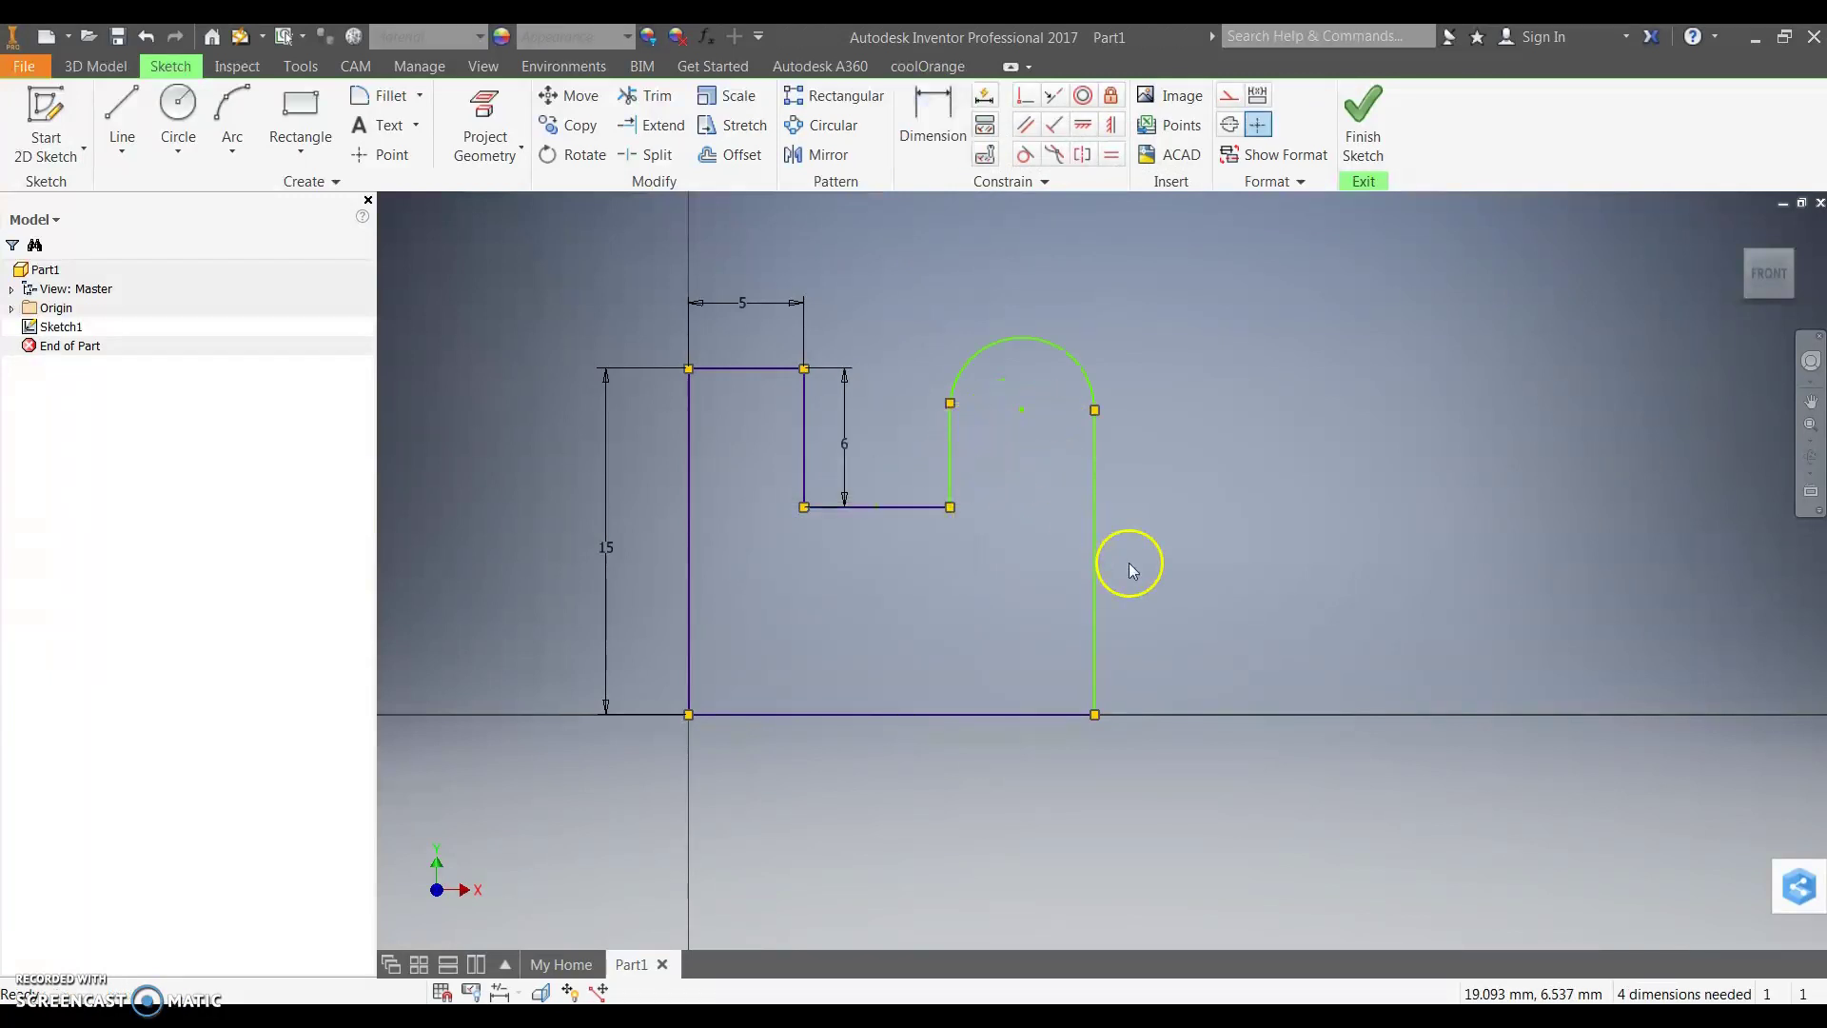
drag(1095, 579, 1114, 520)
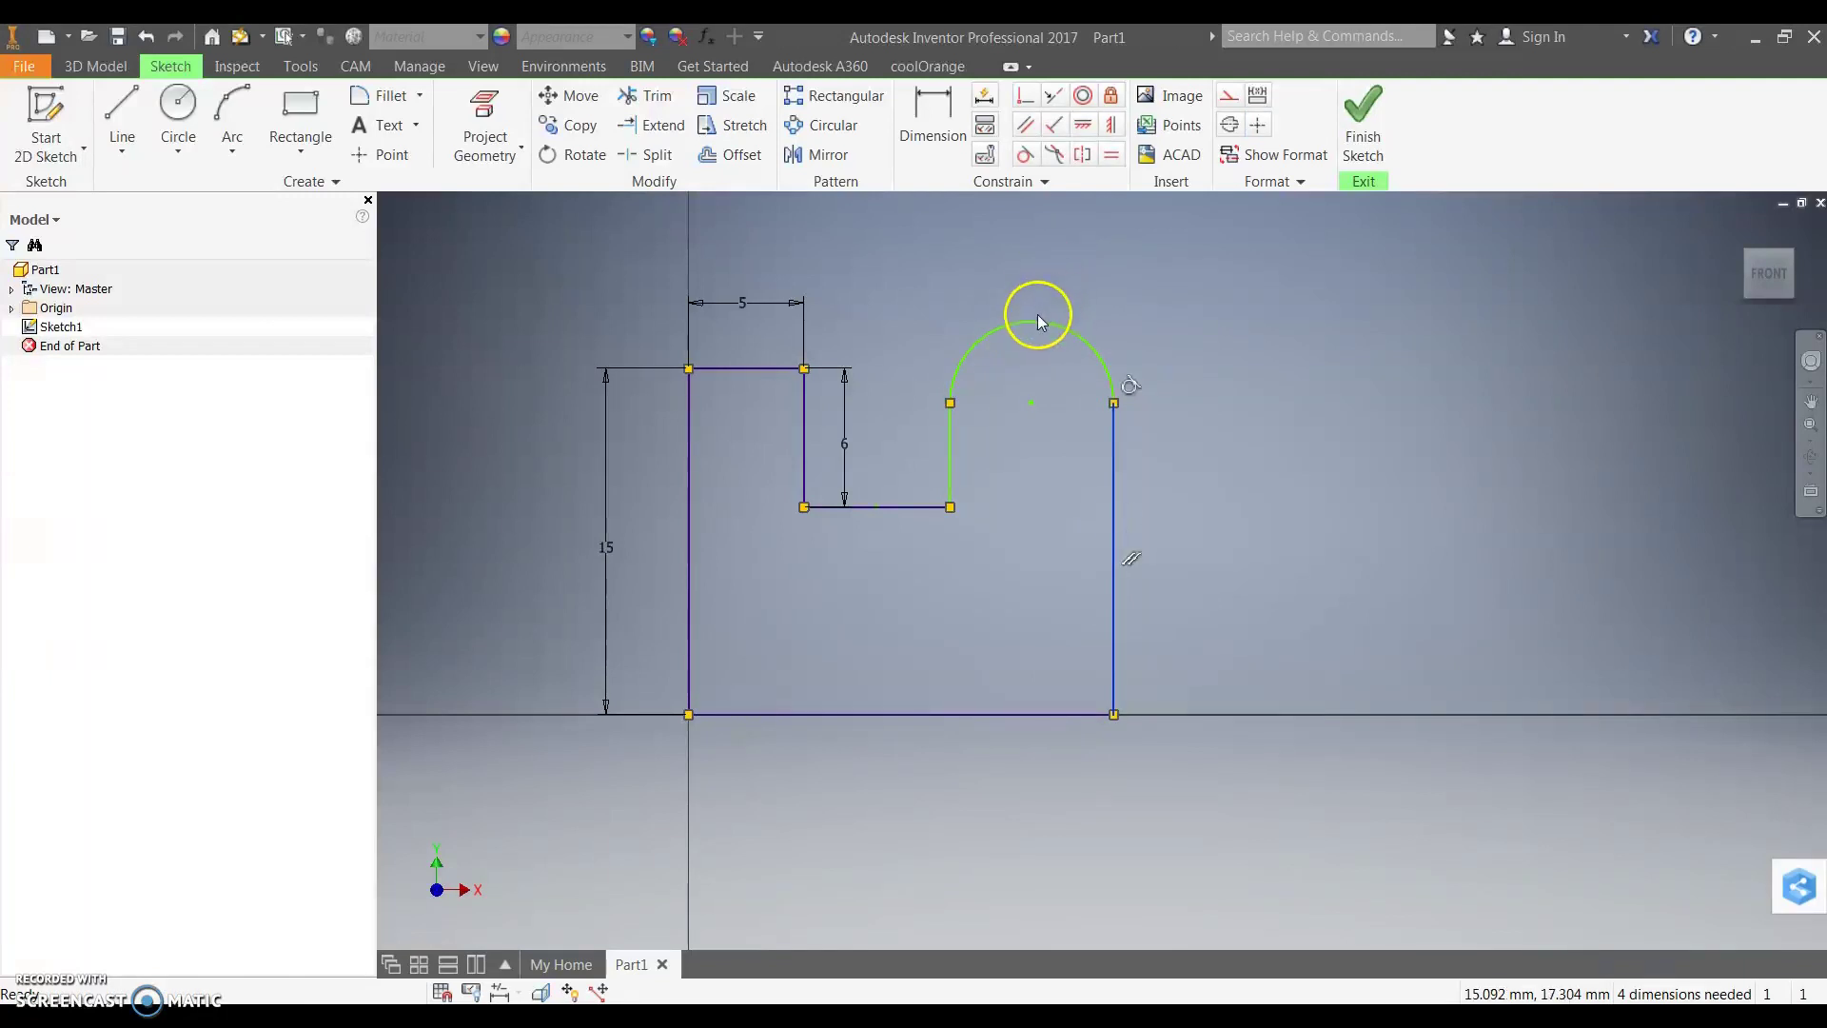
Give the rounded top arc a radius dimension of 5 and adjust its position
click(931, 122)
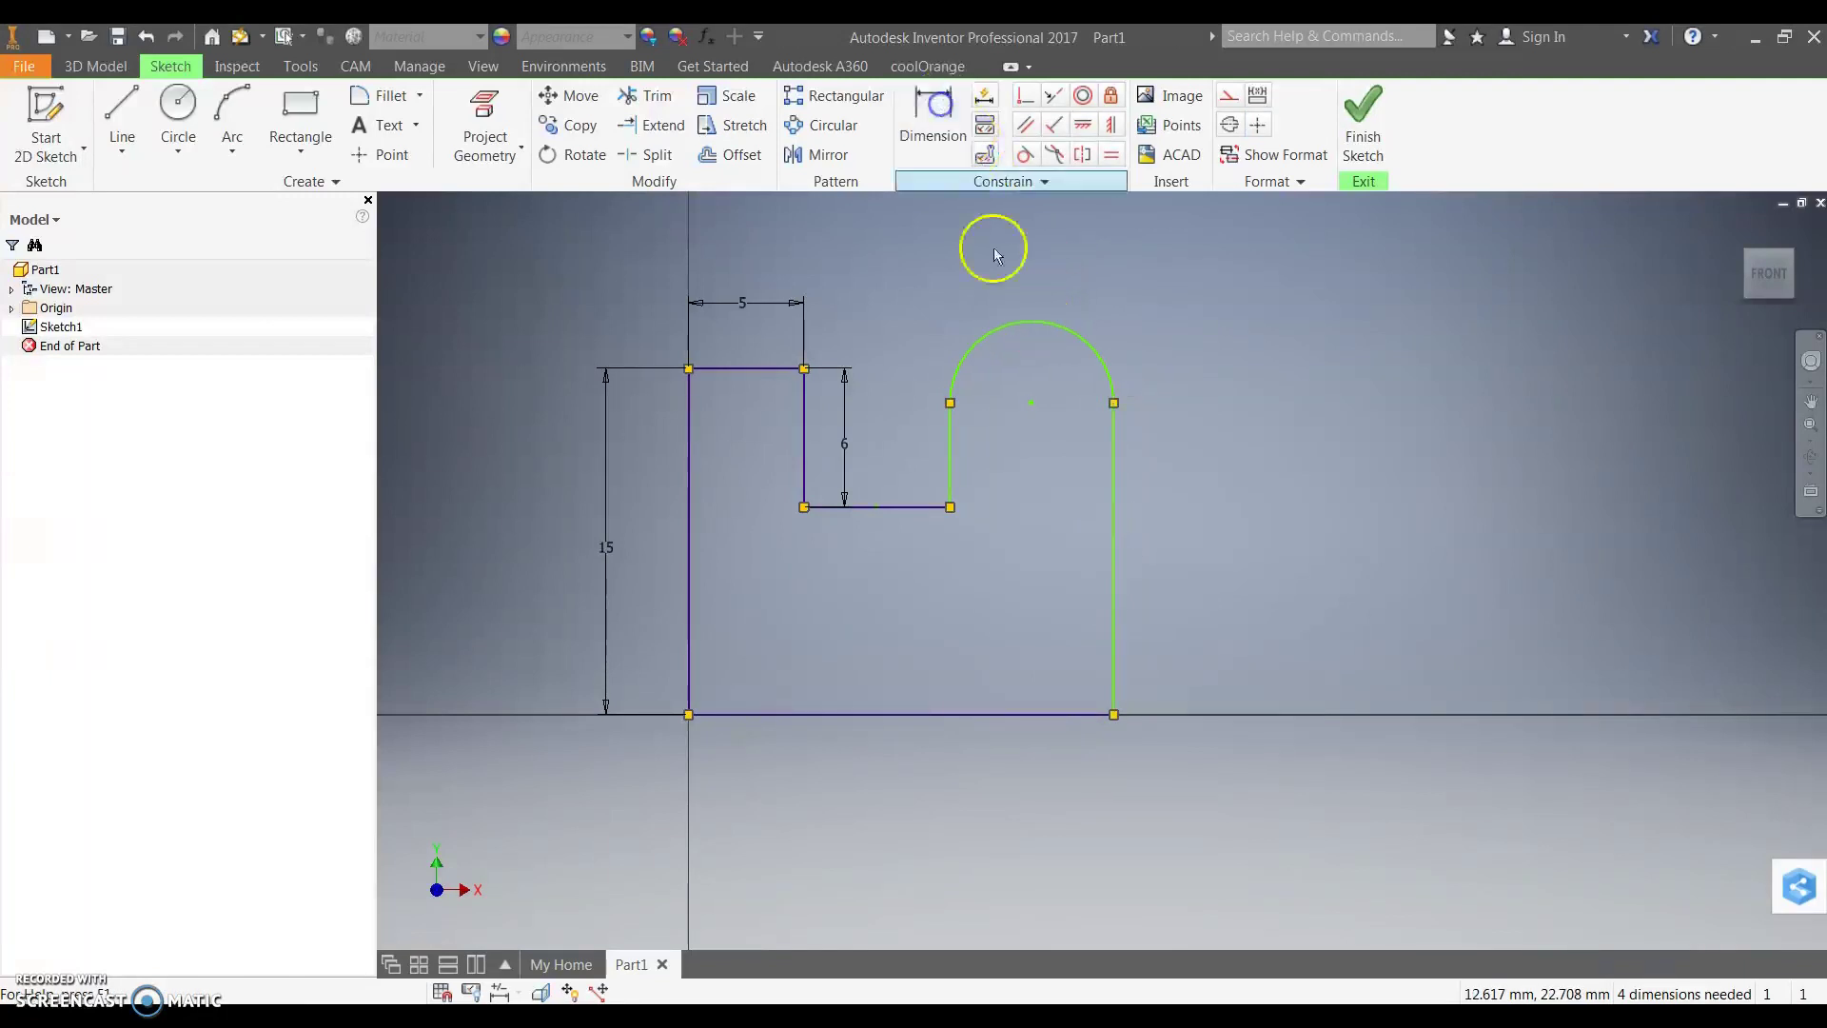
click(999, 341)
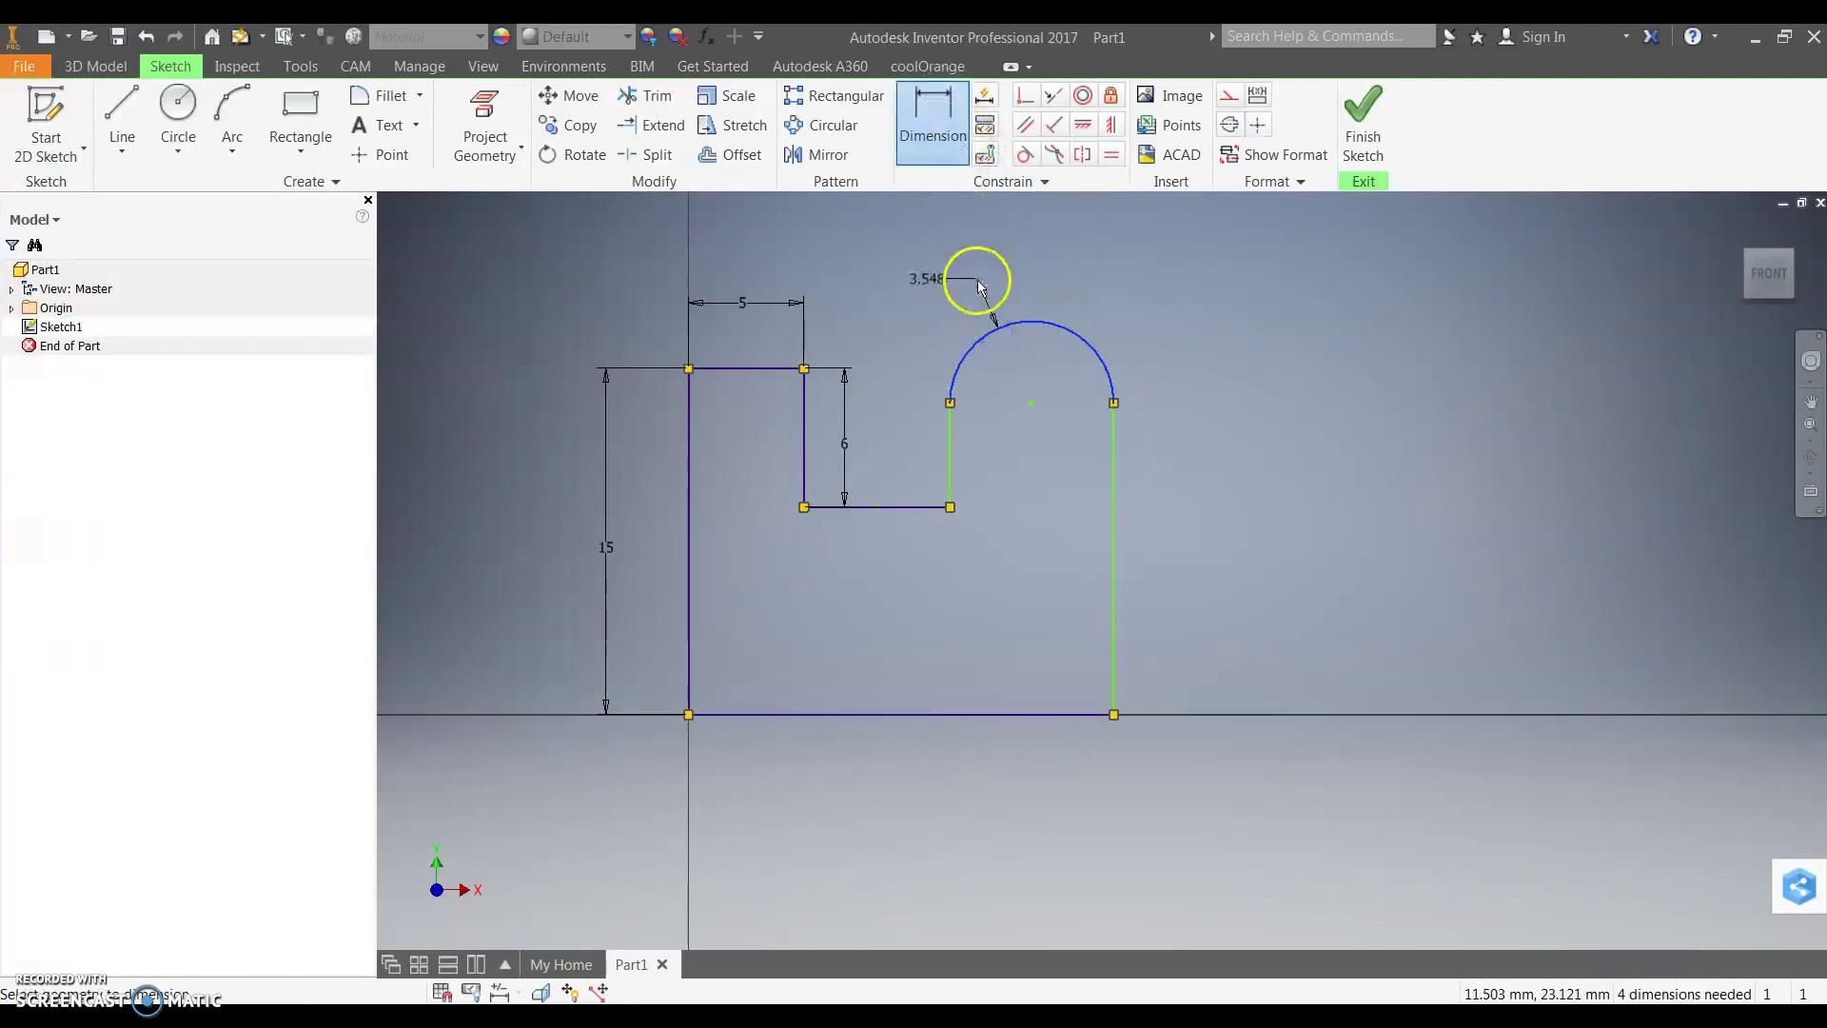
click(952, 271)
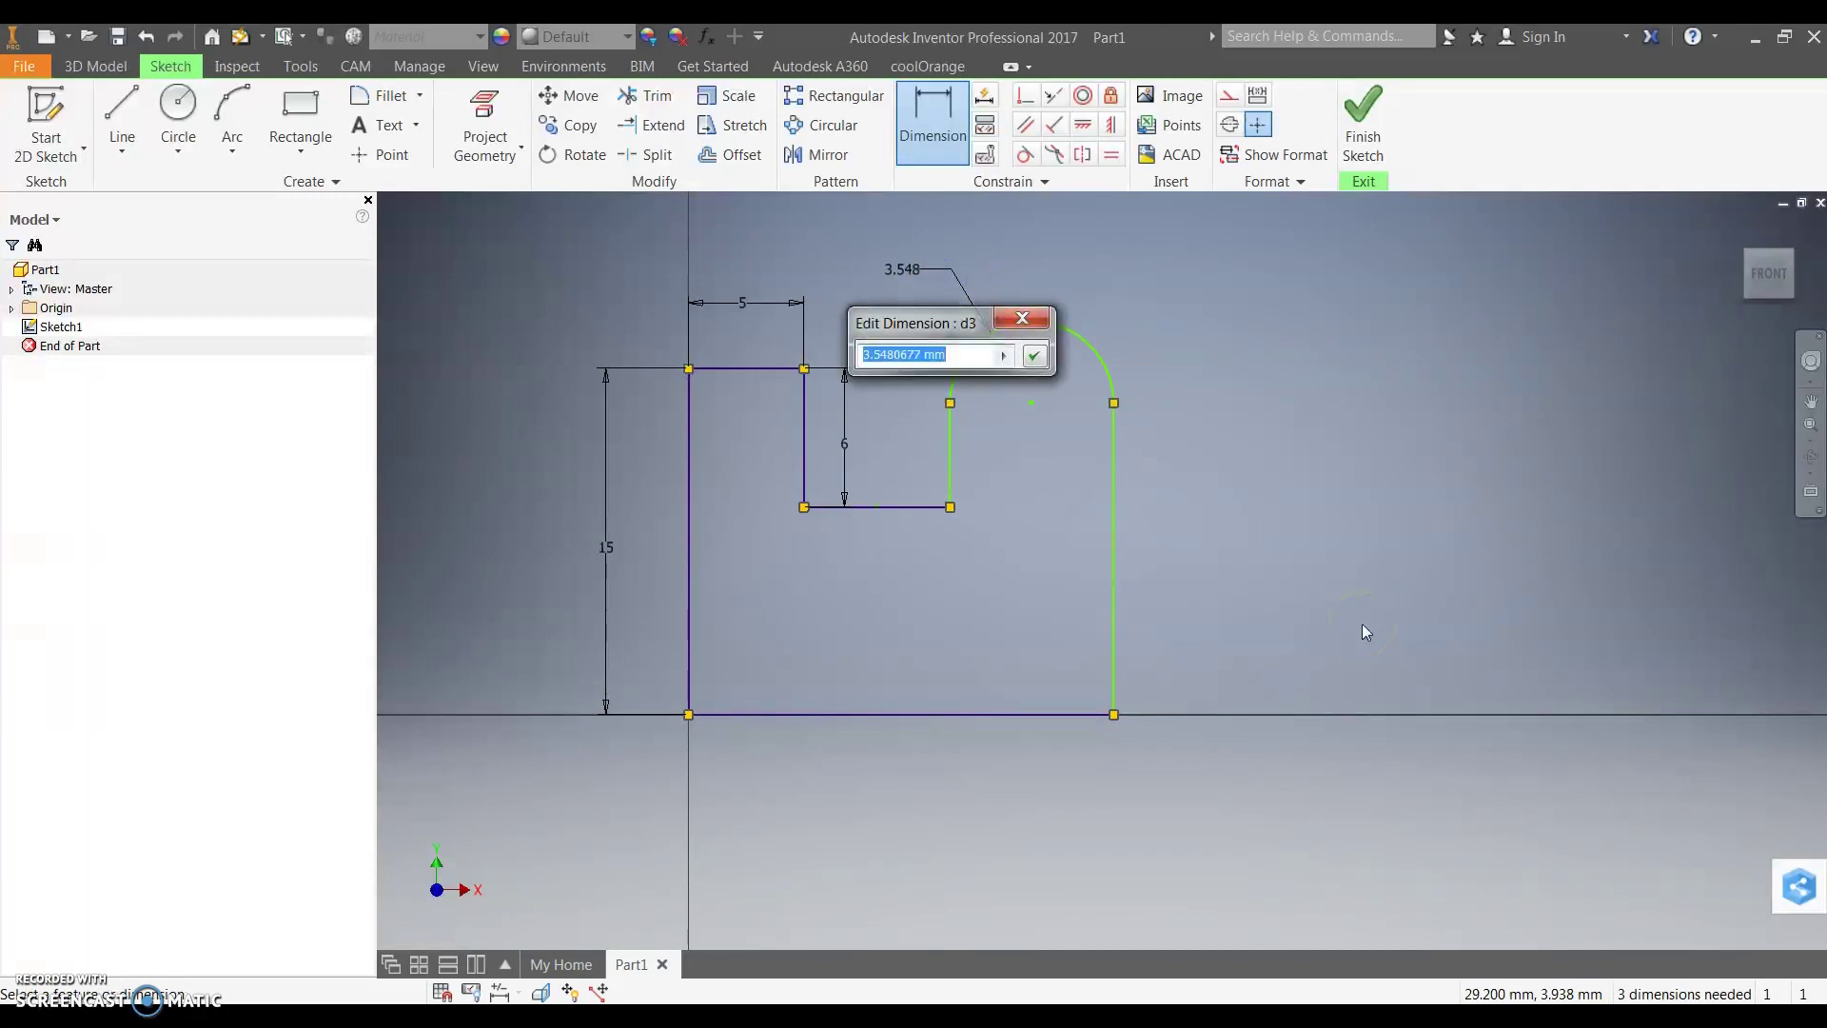
text(5)
key(Return)
click(1034, 276)
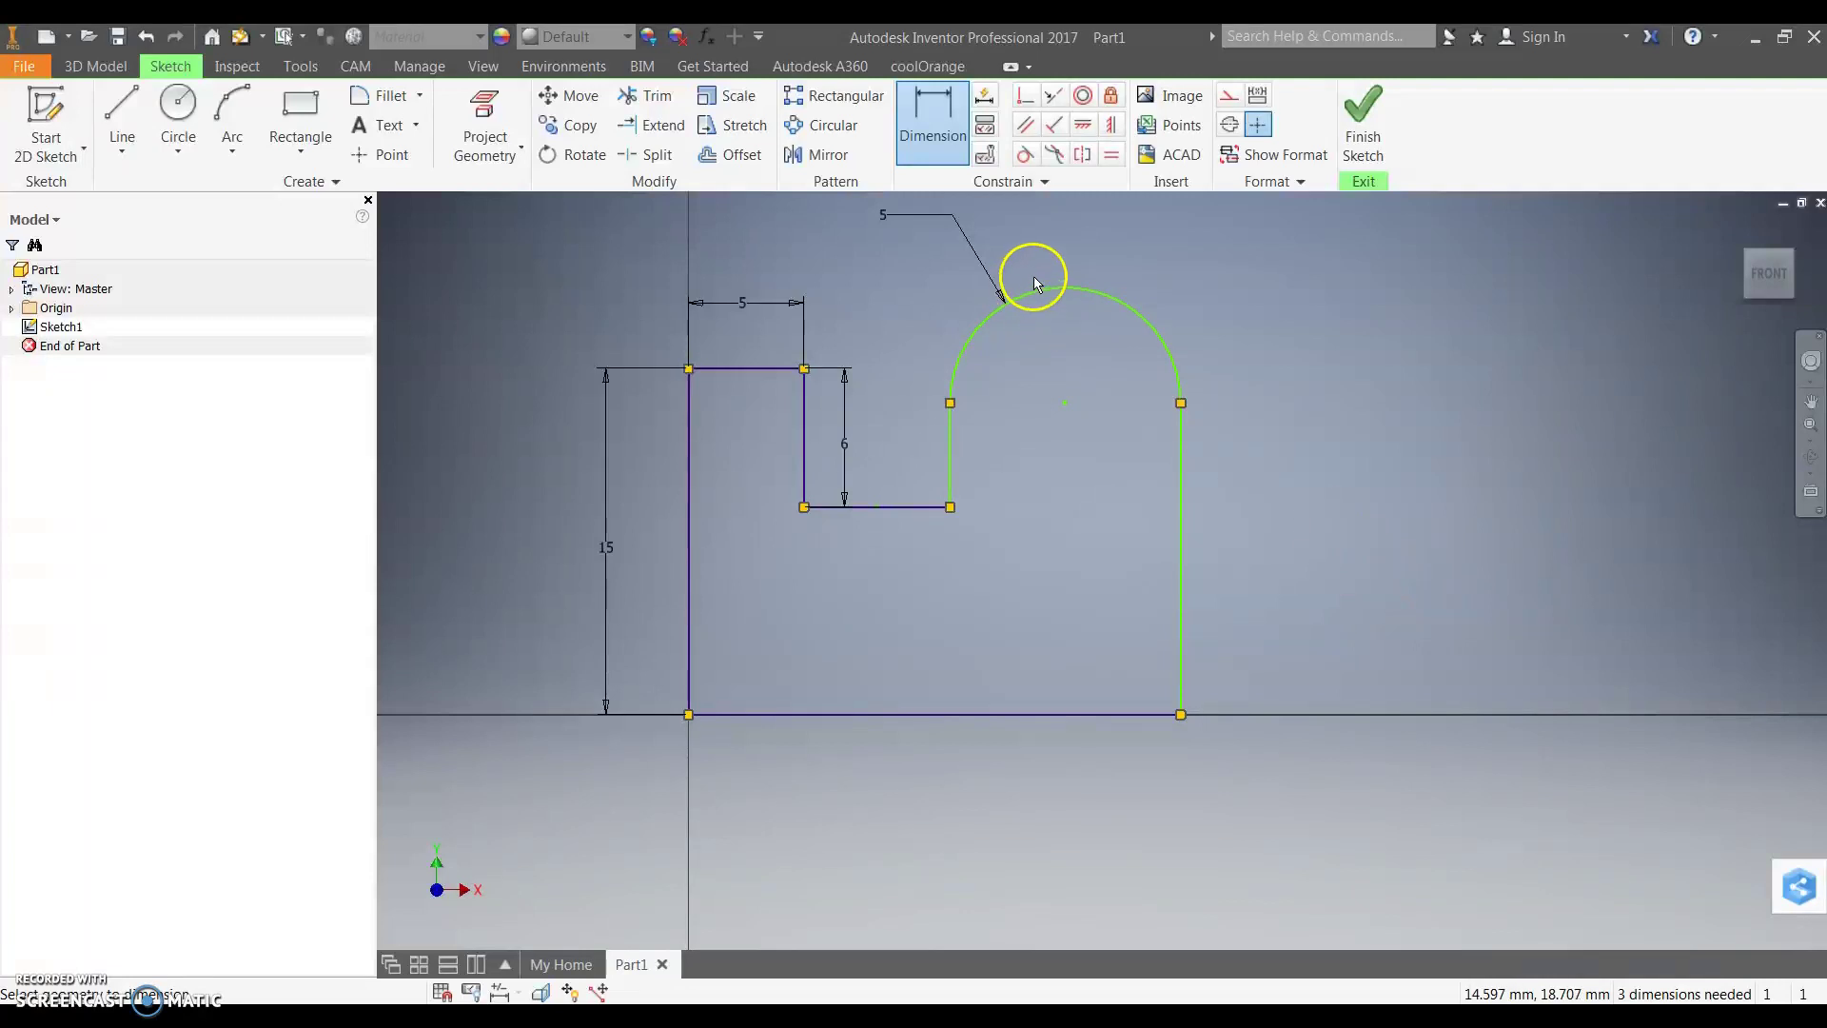
mouse_move(1064, 297)
mouse_down()
mouse_move(1060, 258)
mouse_move(1088, 240)
mouse_move(1037, 231)
mouse_move(1081, 282)
mouse_move(1055, 291)
mouse_up()
Apply a Tangent constraint between the arc and the vertical line under its left end
click(934, 387)
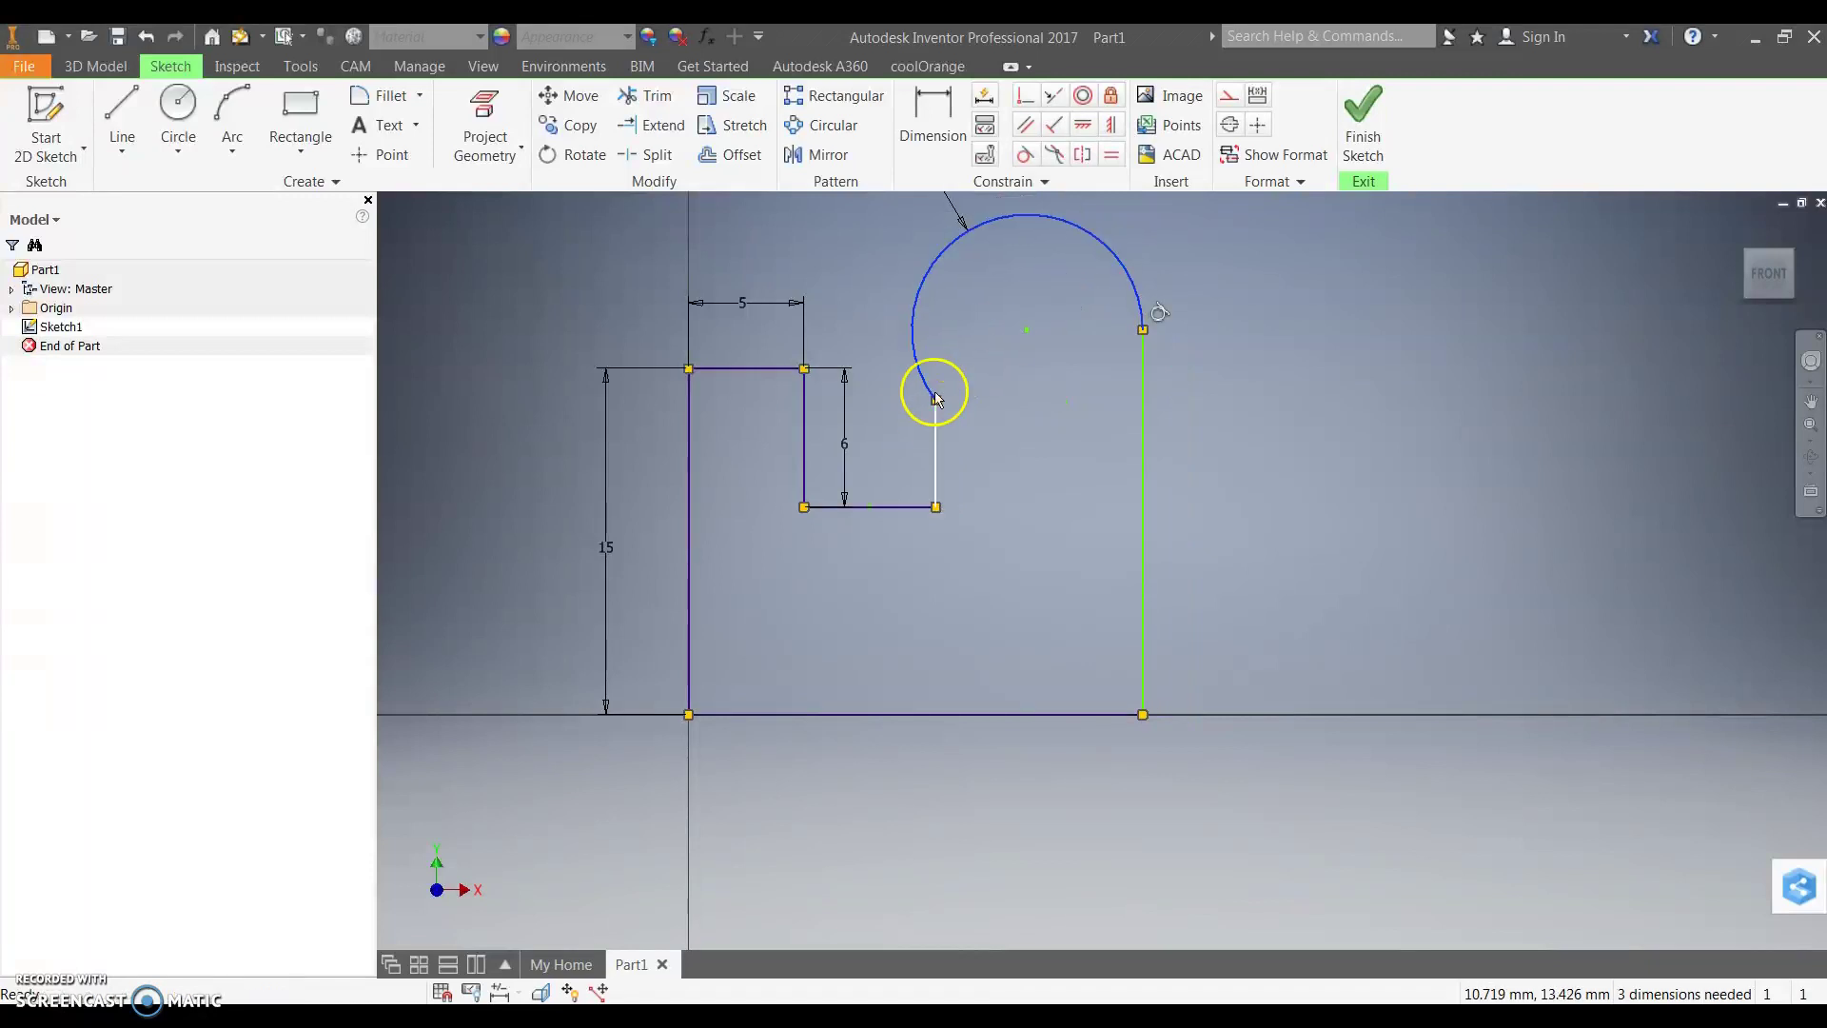
scroll(931, 391, up, 3)
scroll(930, 380, up, 1)
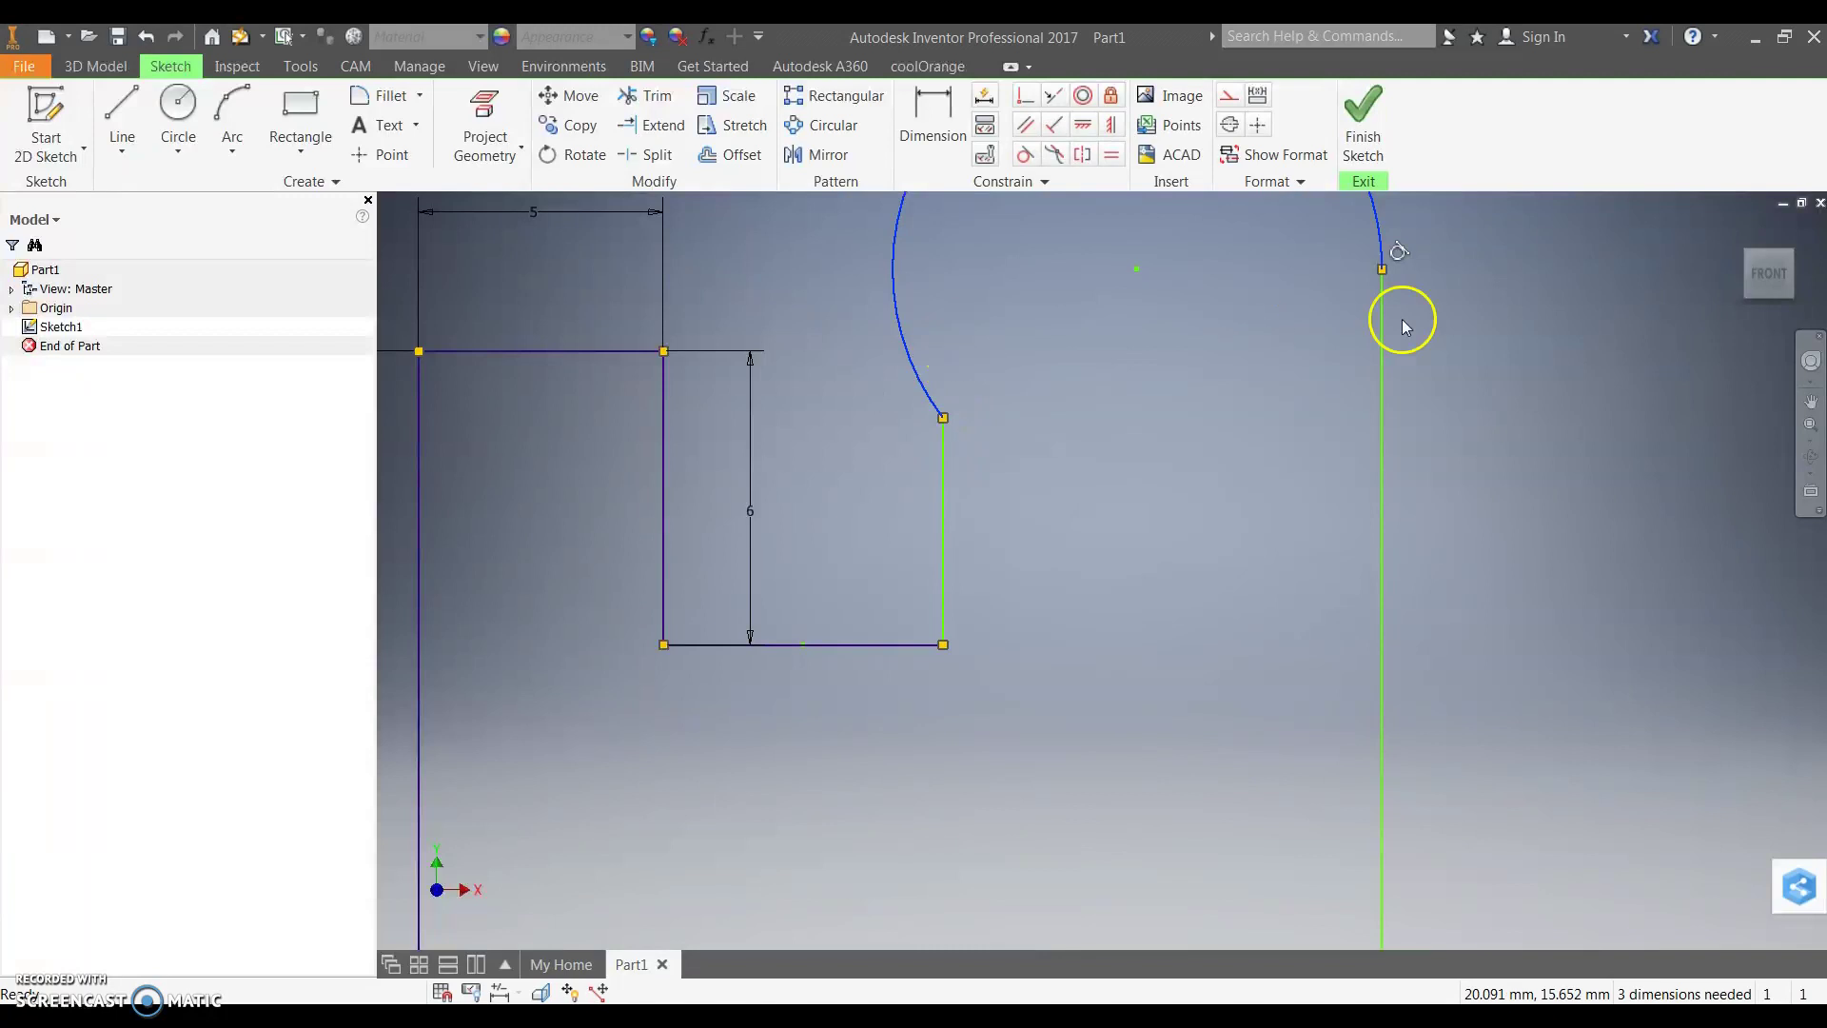
middle_drag(1421, 323, 1342, 399)
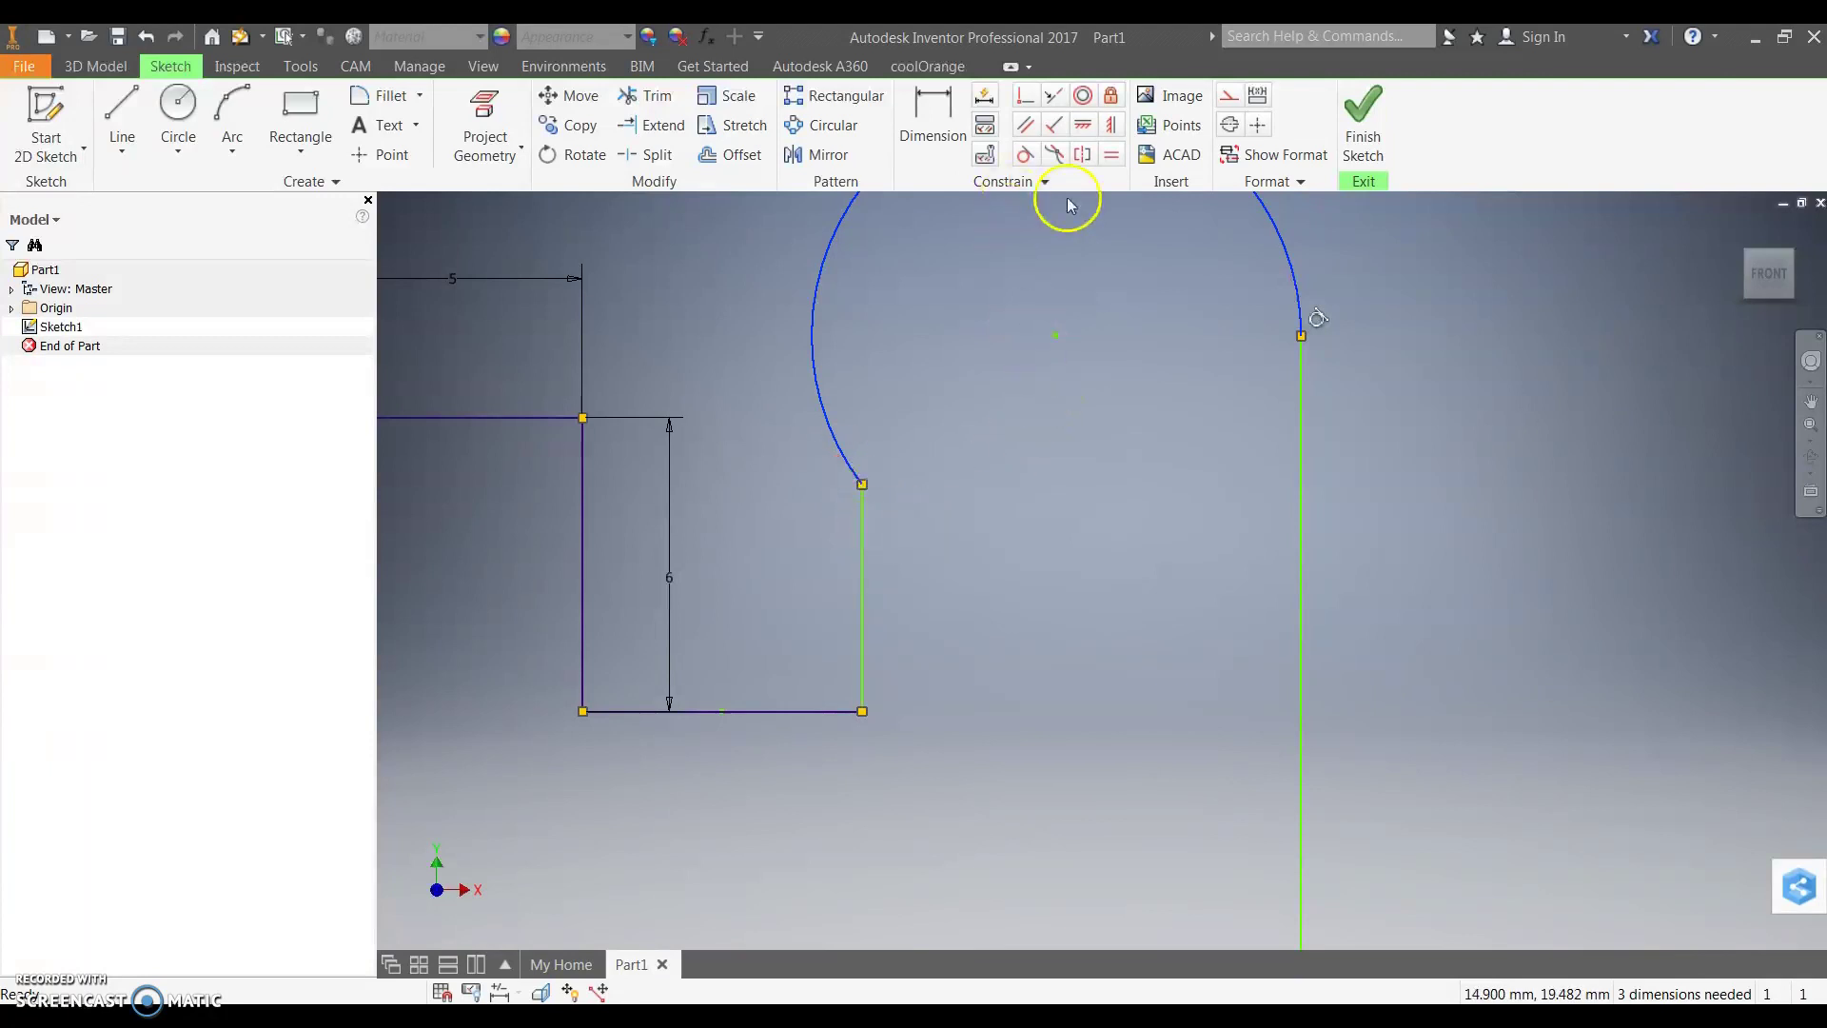
click(1032, 162)
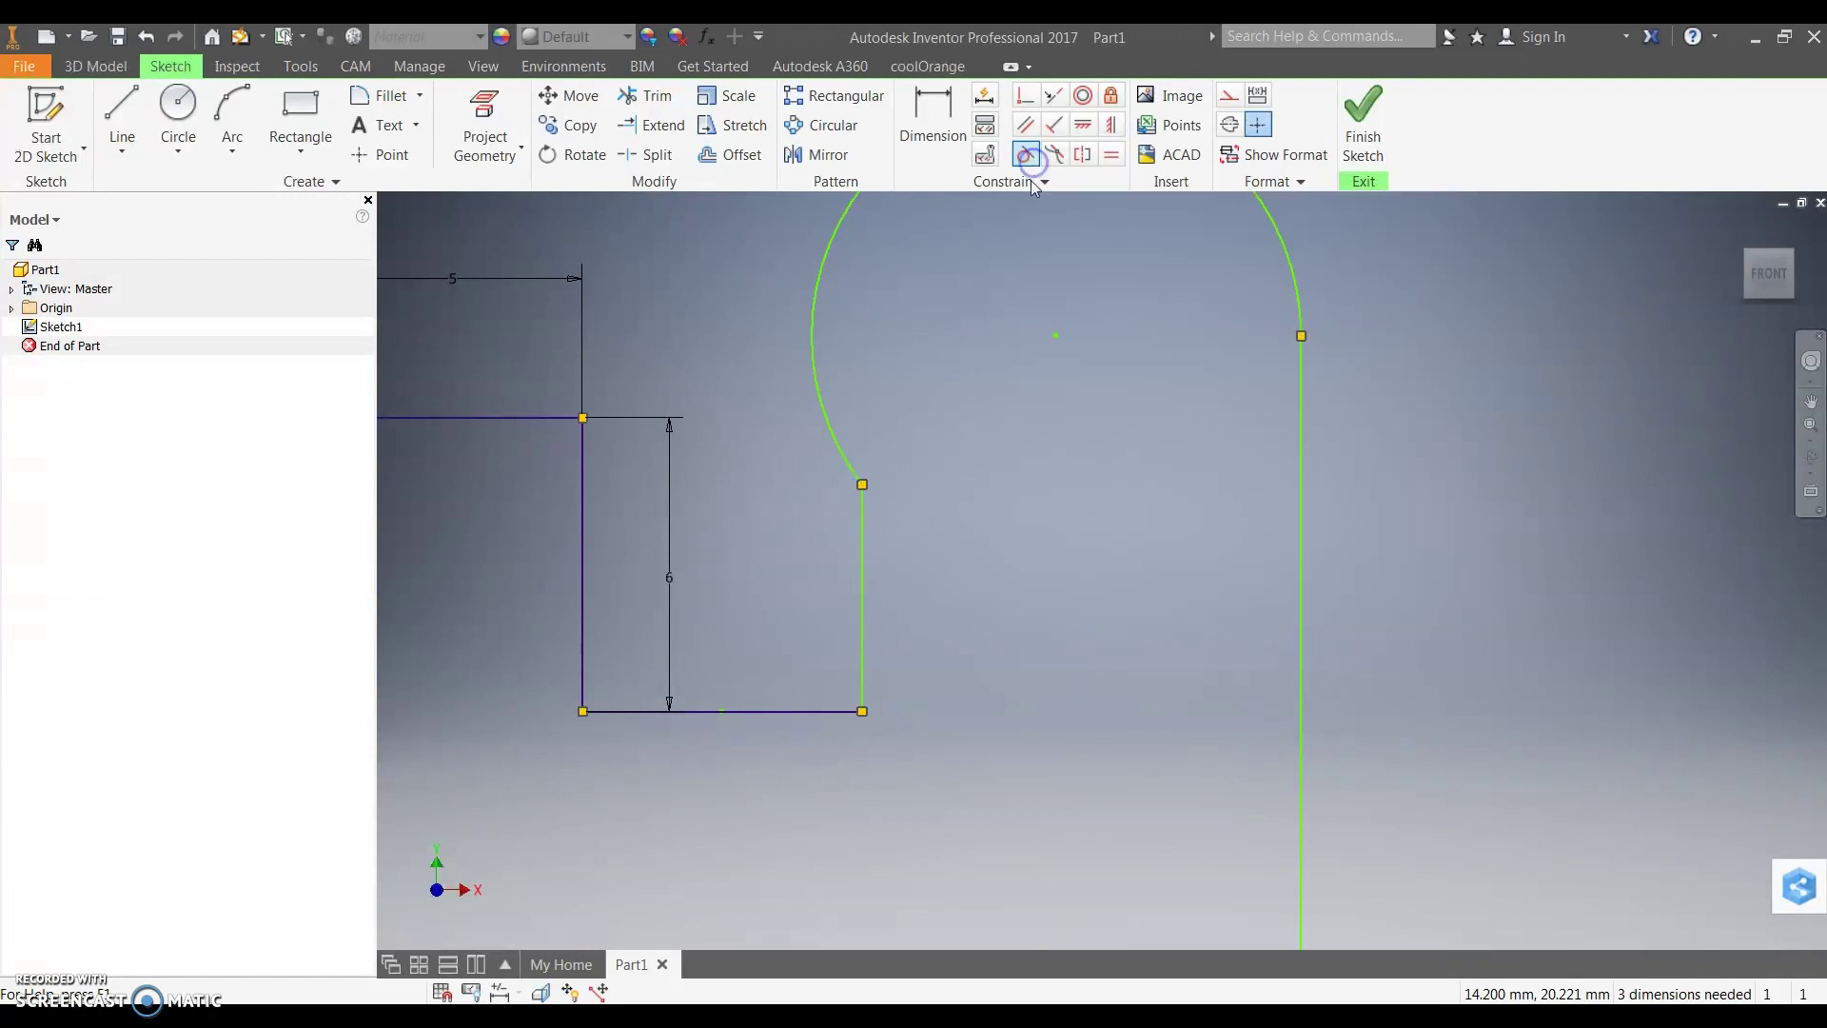
click(846, 461)
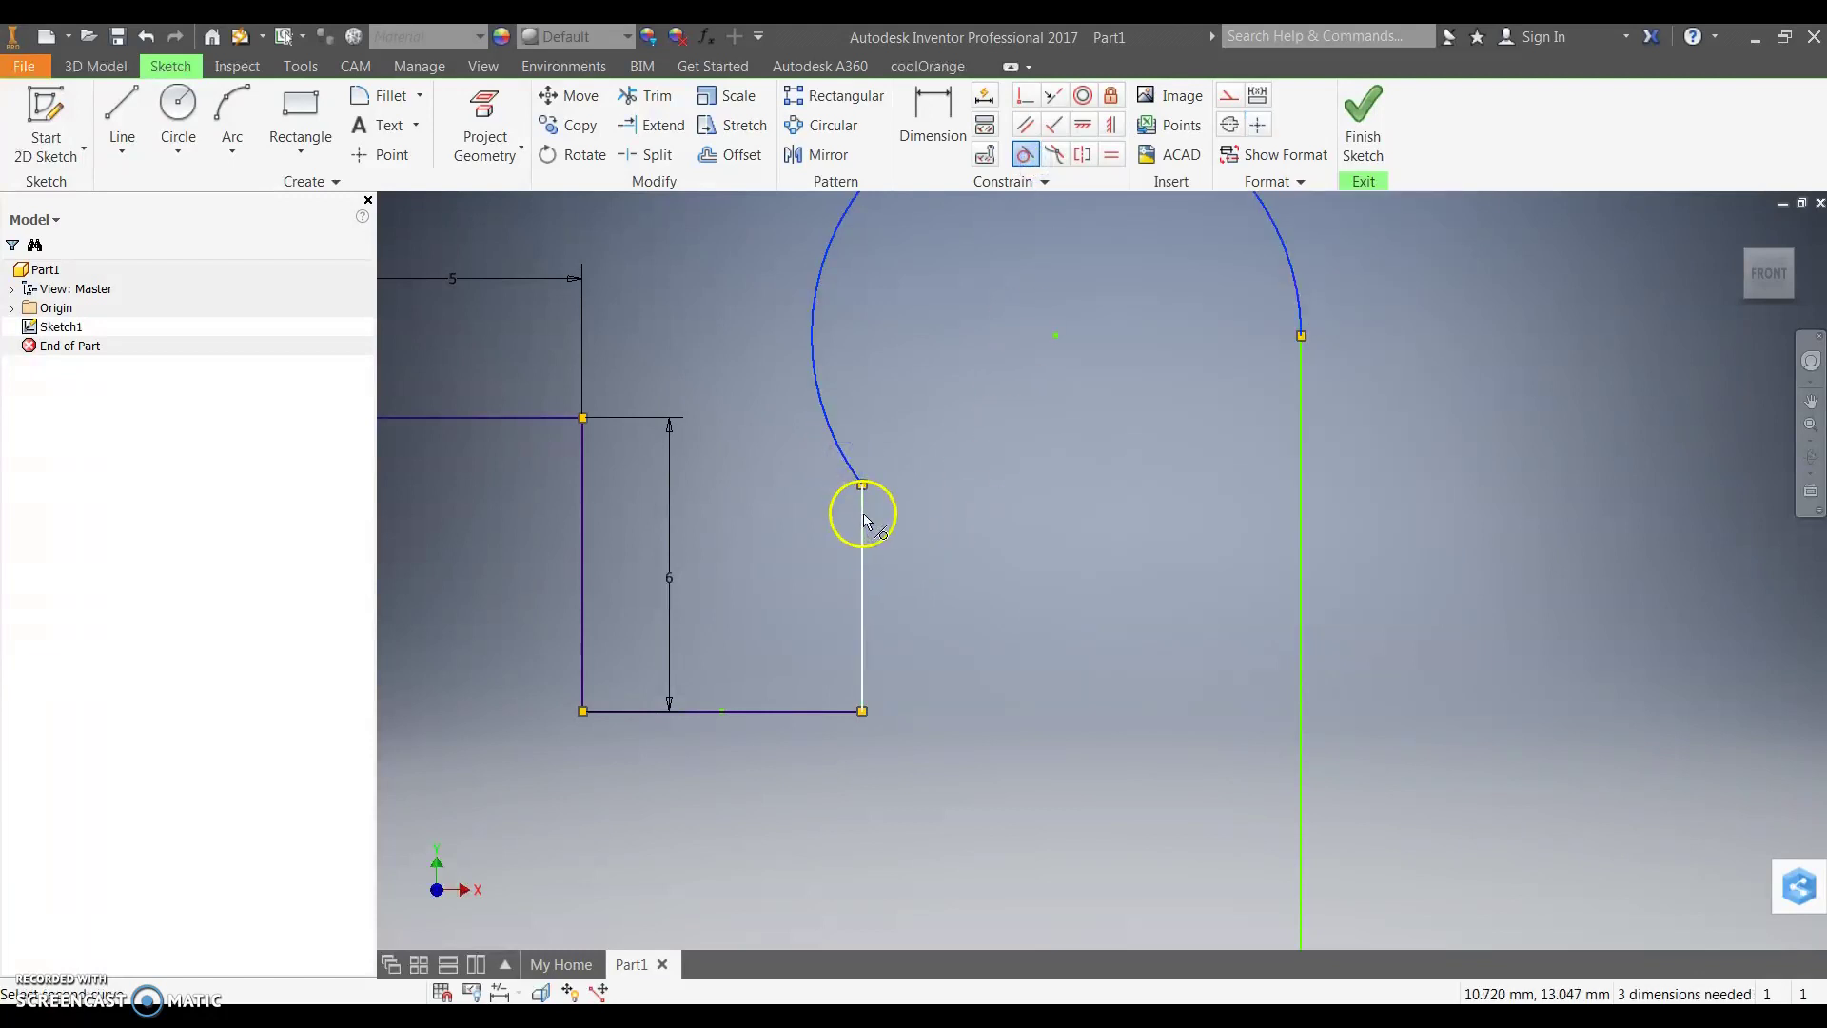
click(861, 514)
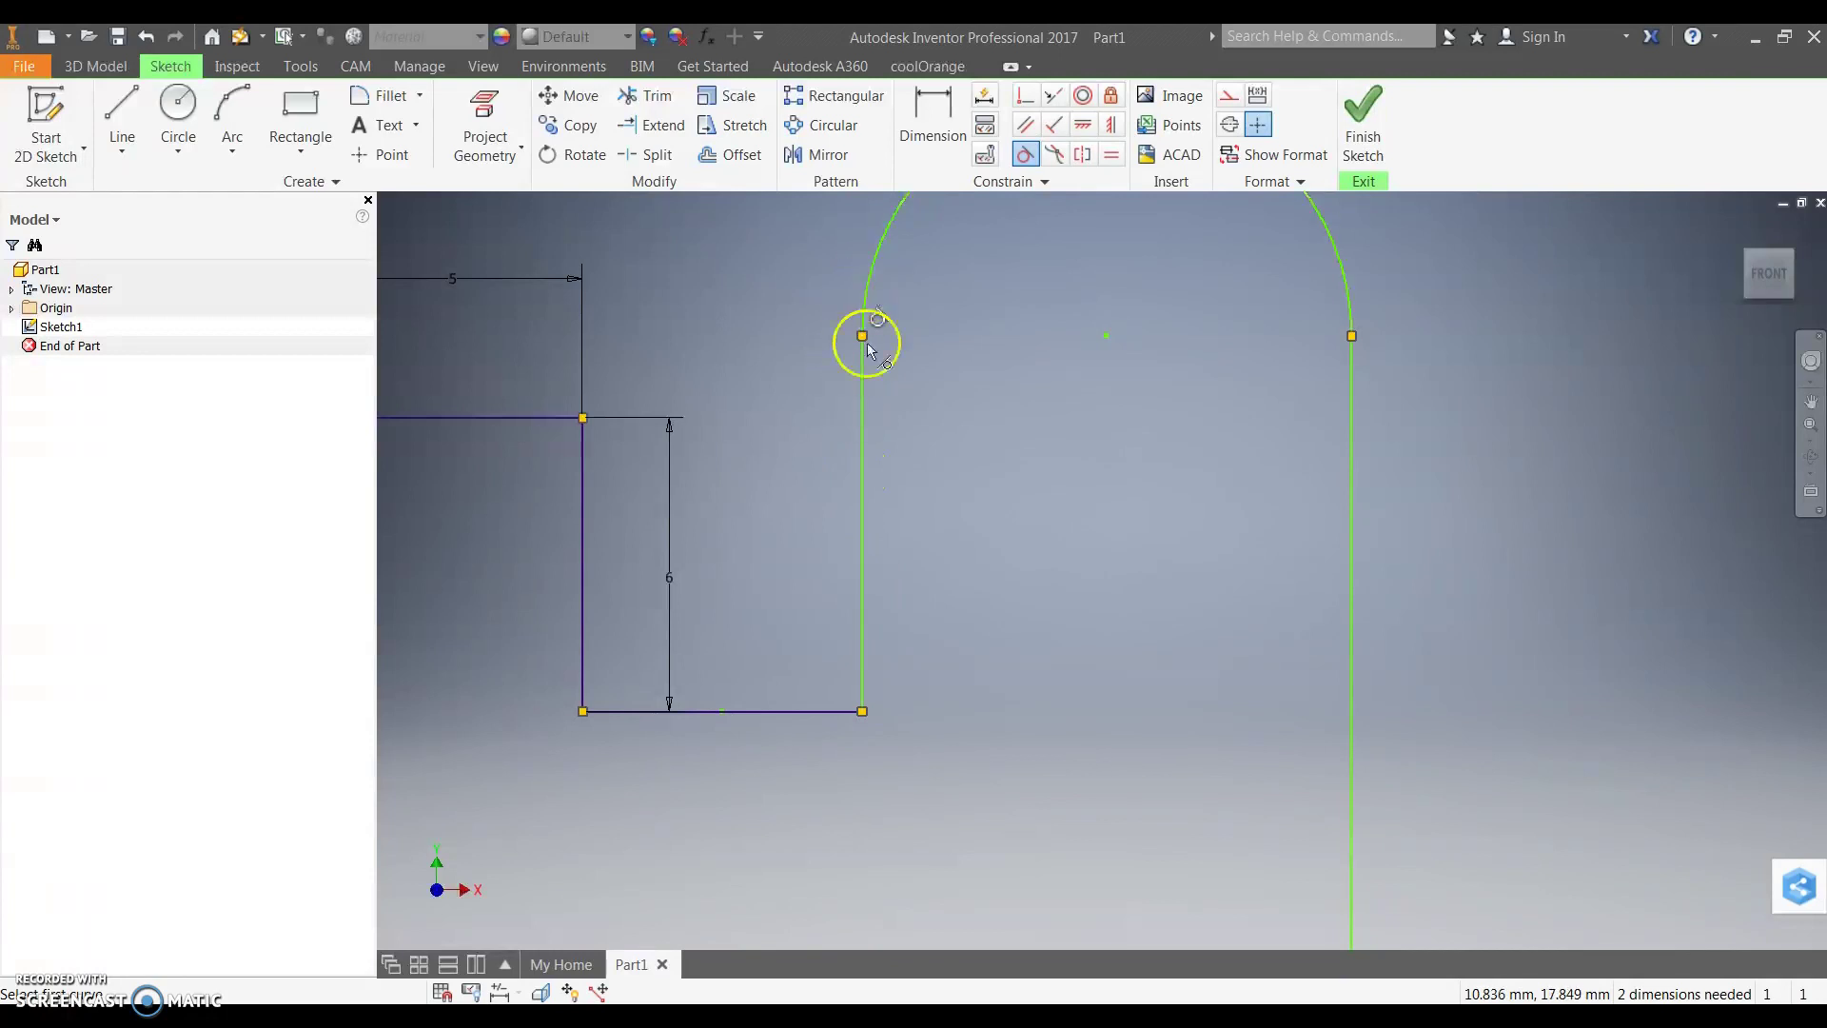
scroll(880, 433, up, 5)
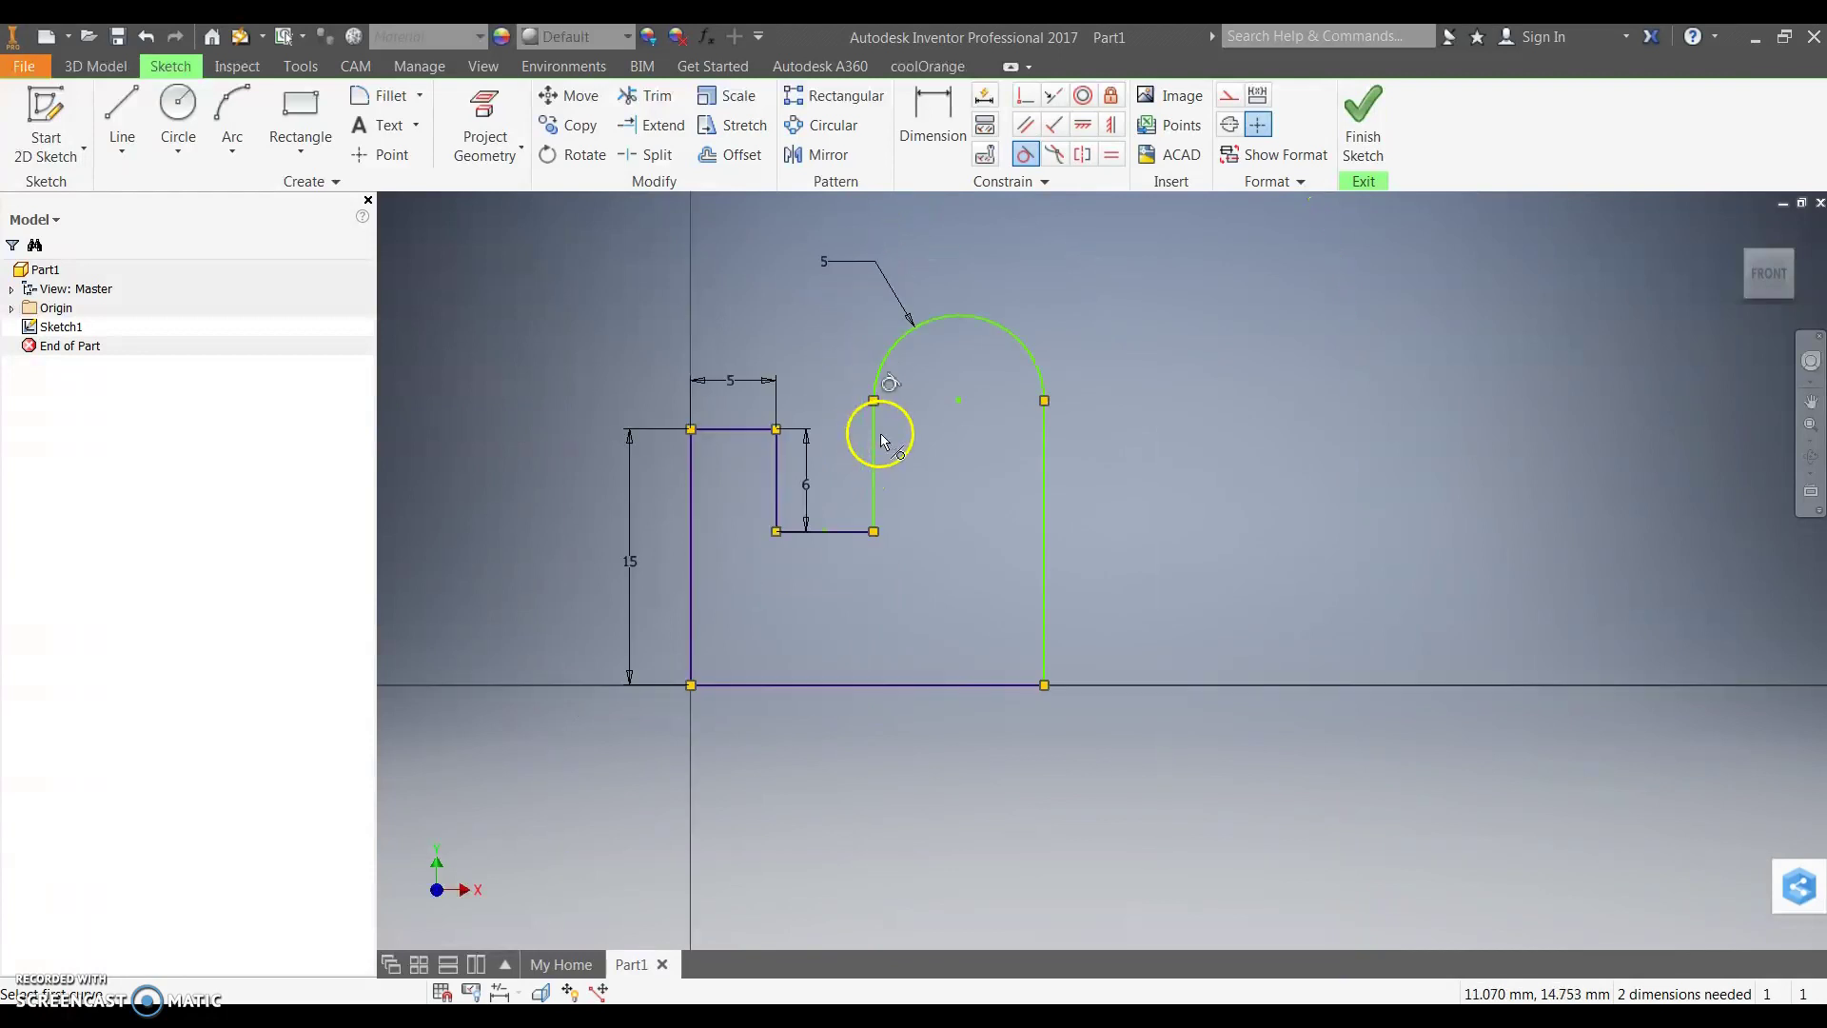
Dimension the arch's left side at 8 mm, then drag the right line to test freedom
click(933, 112)
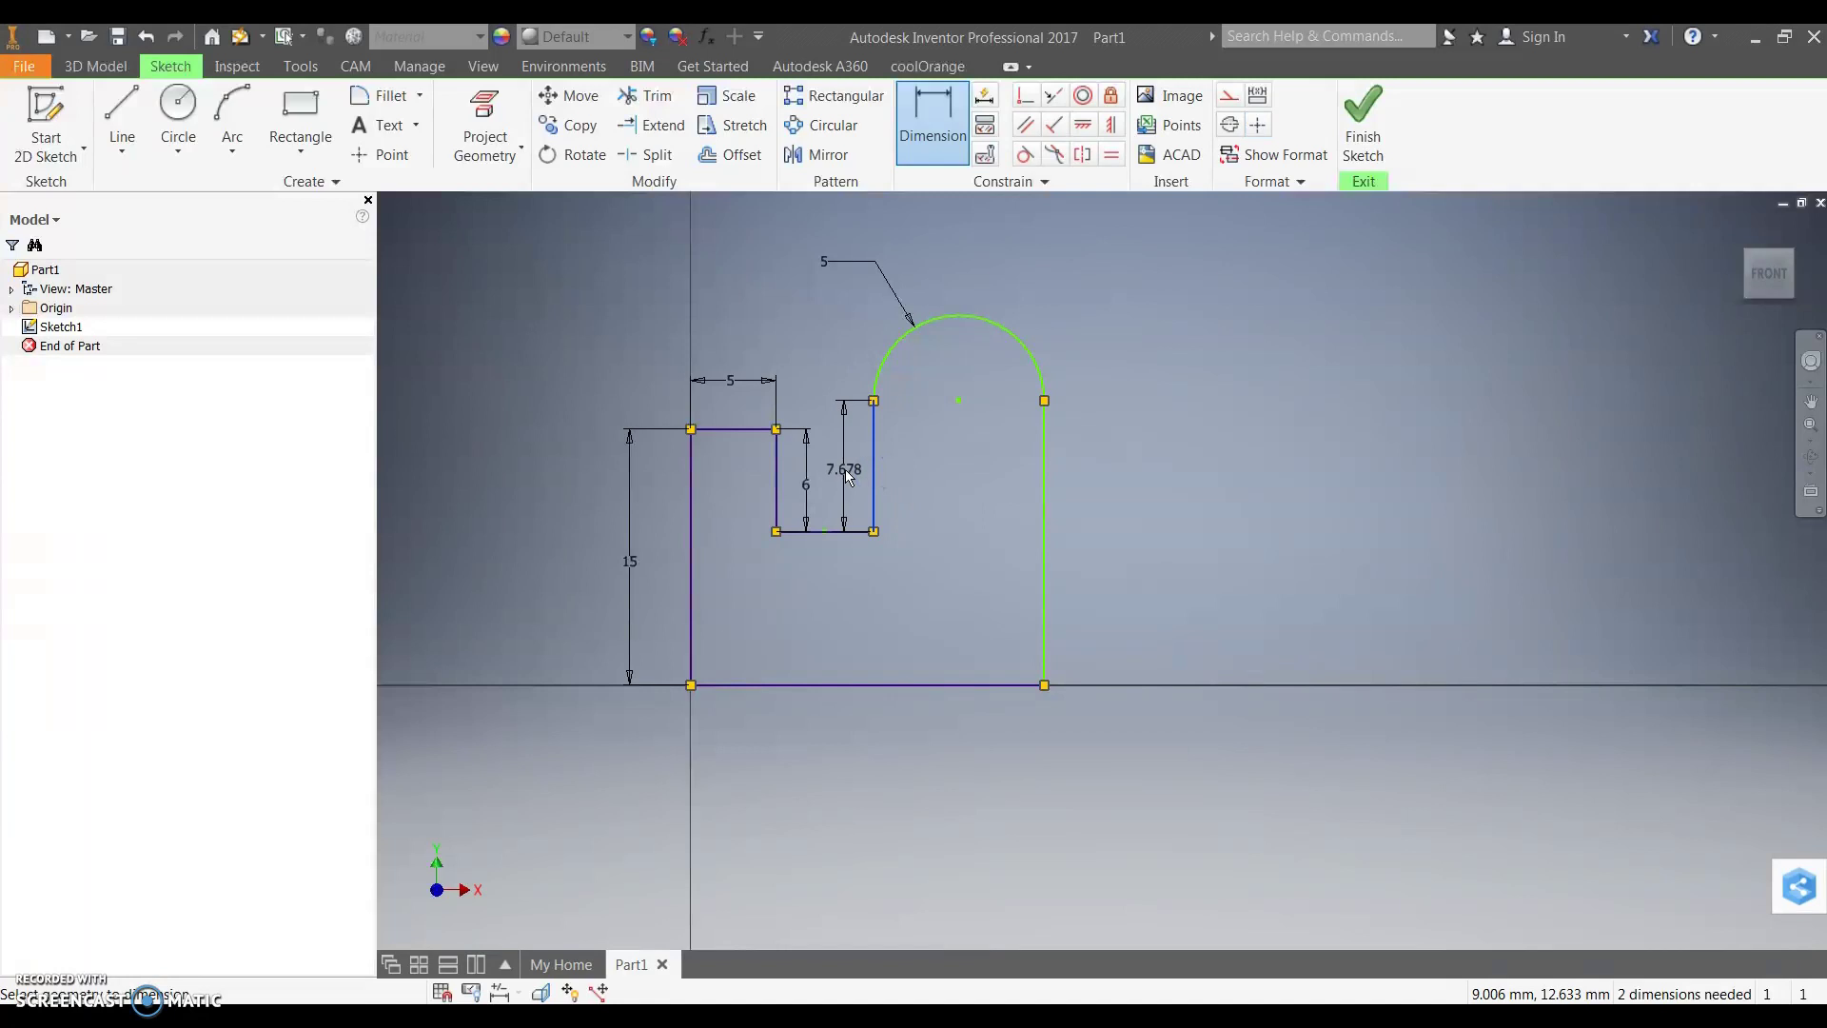
click(846, 471)
text(8)
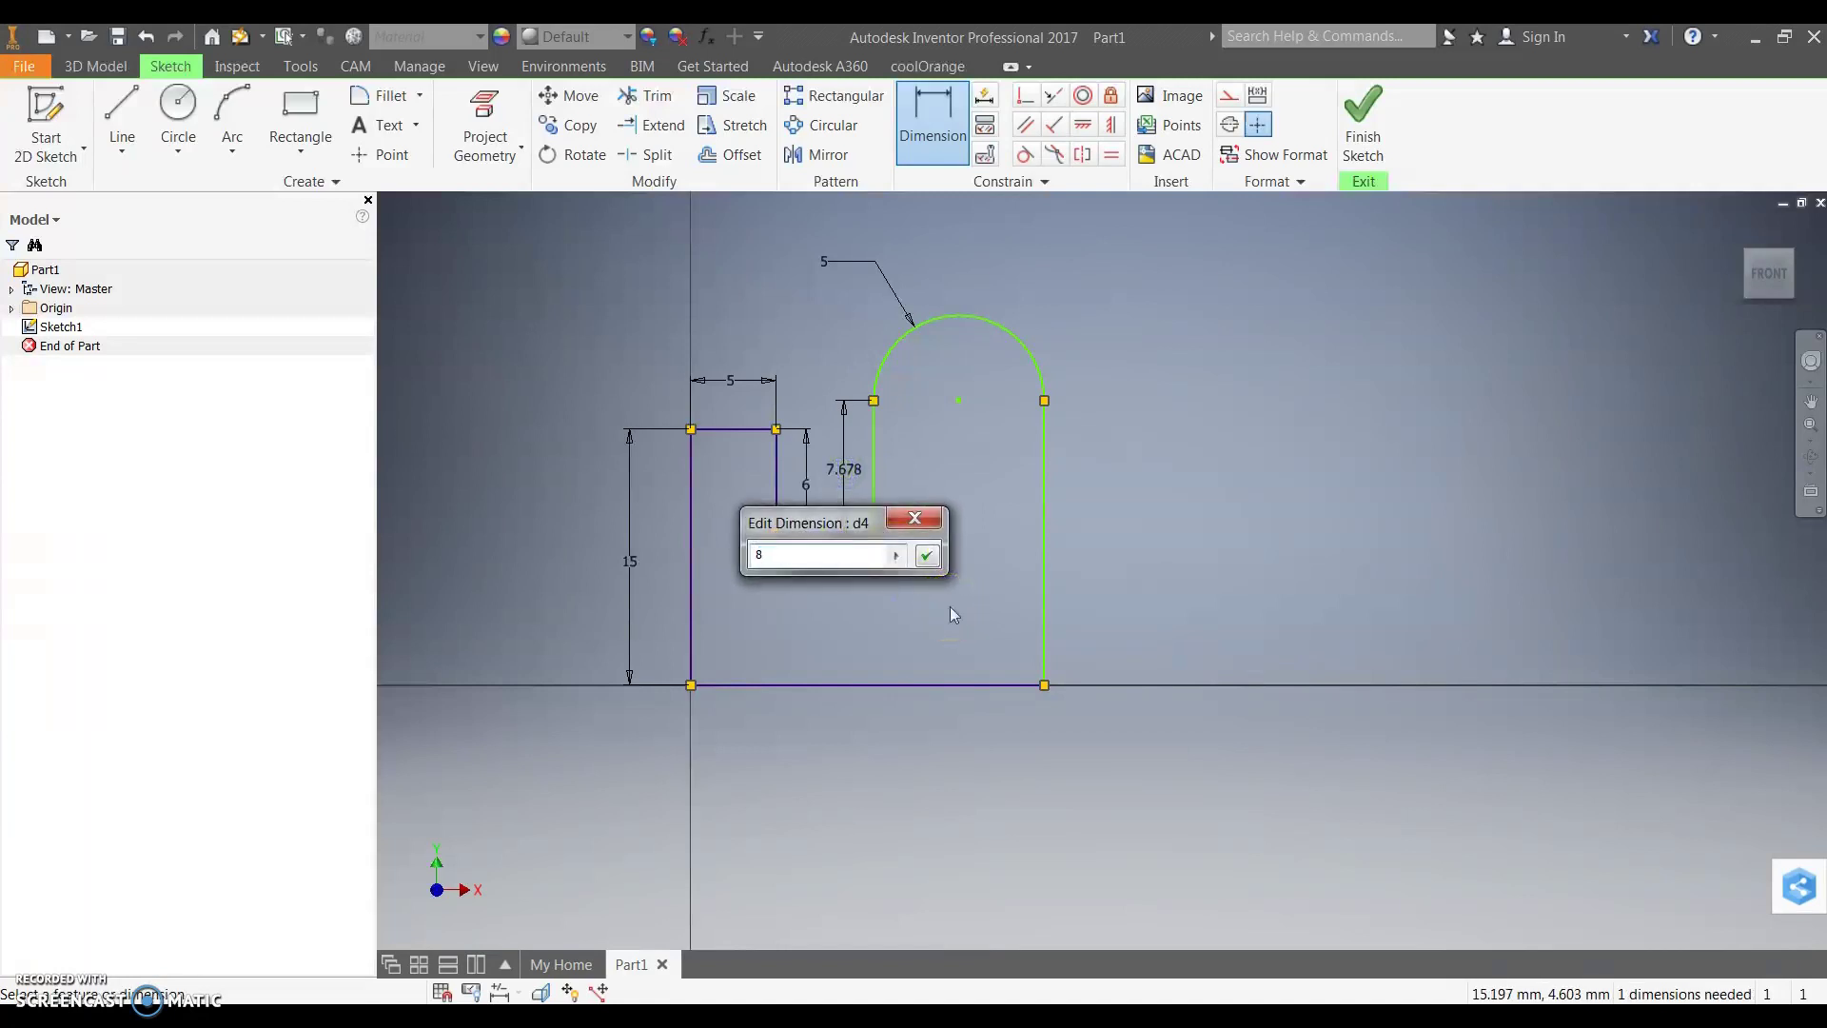
key(Return)
key(Escape)
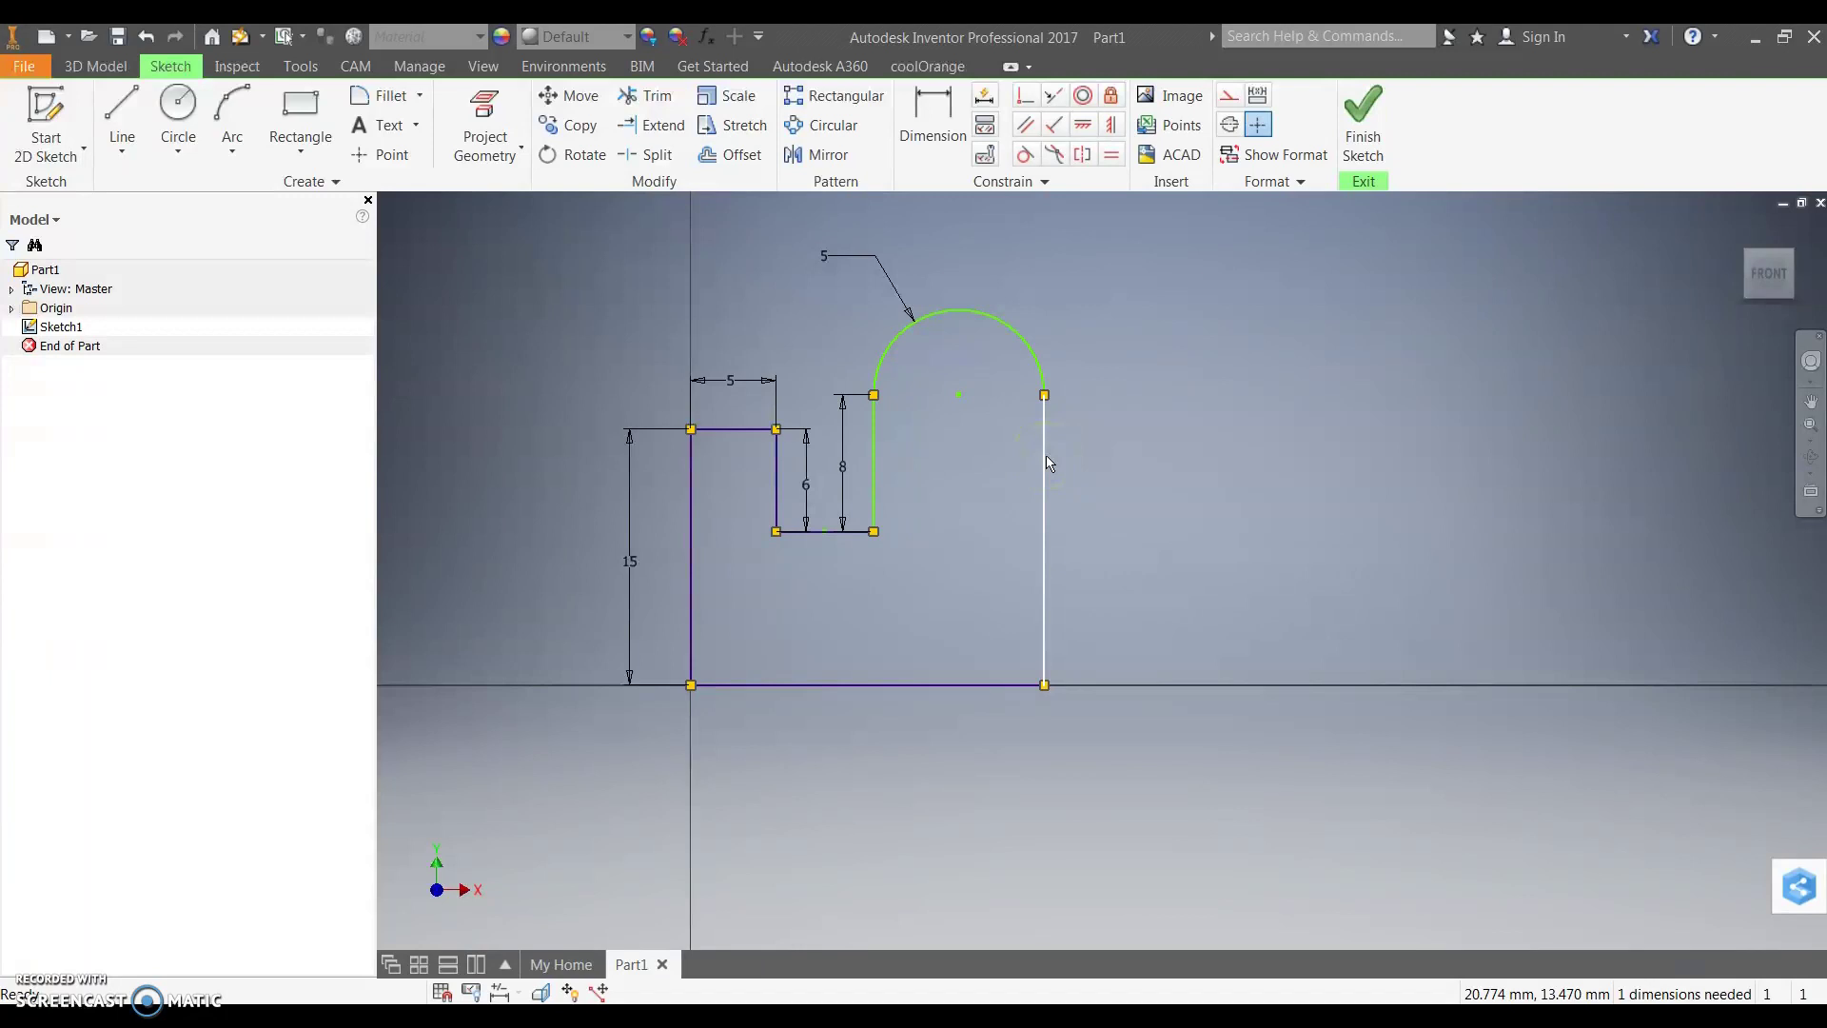
drag(1046, 460, 1085, 385)
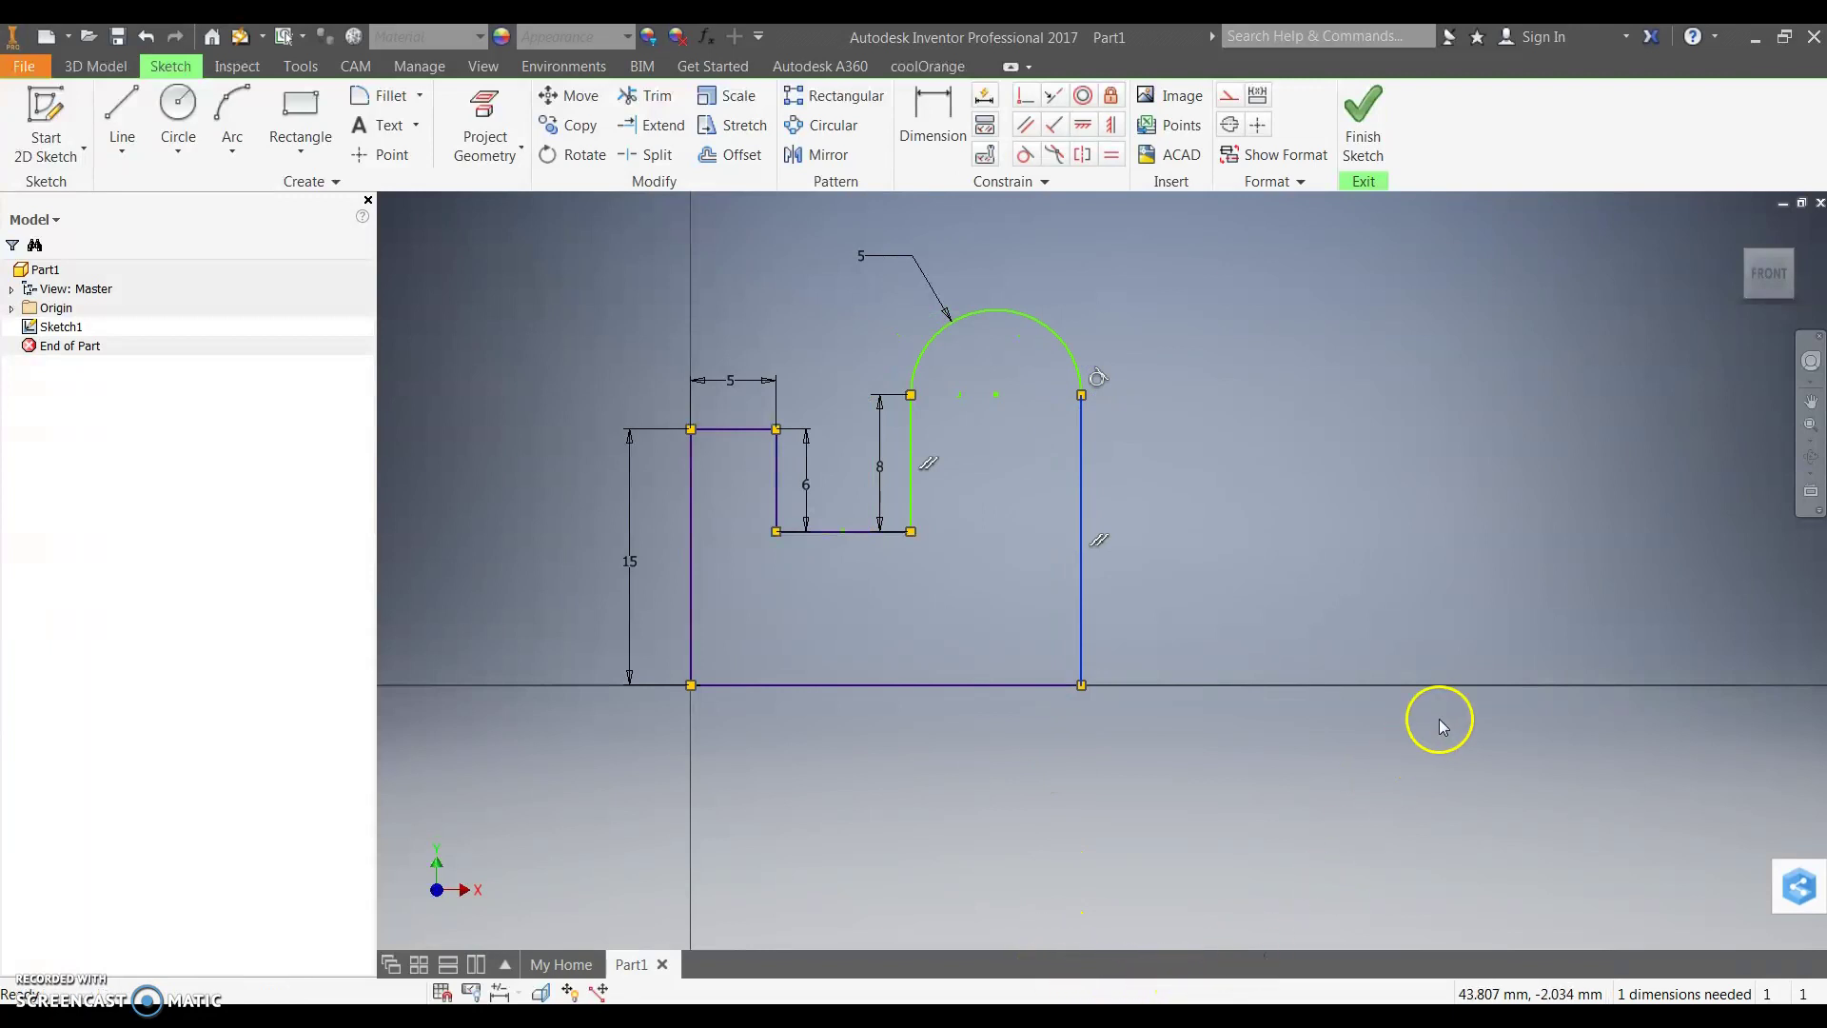
Dimension the sketch's bottom edge at 20 mm wide to fully constrain the profile
click(1340, 437)
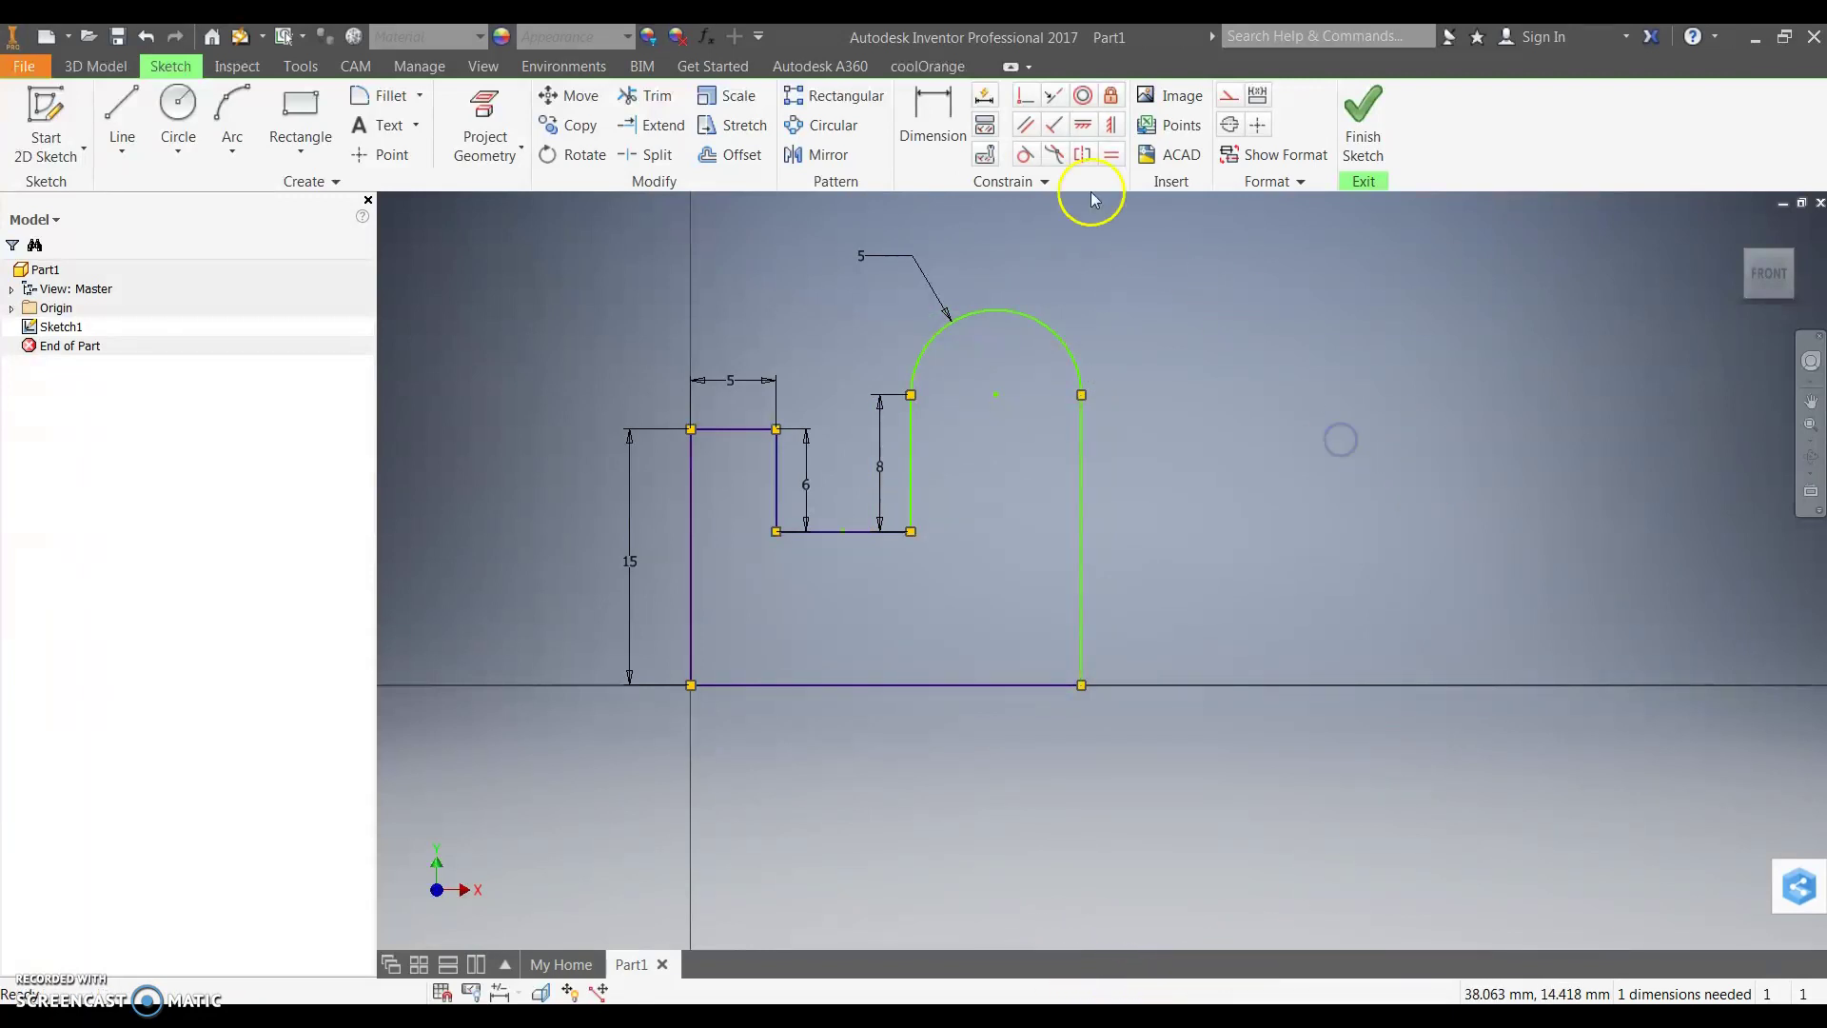
click(939, 100)
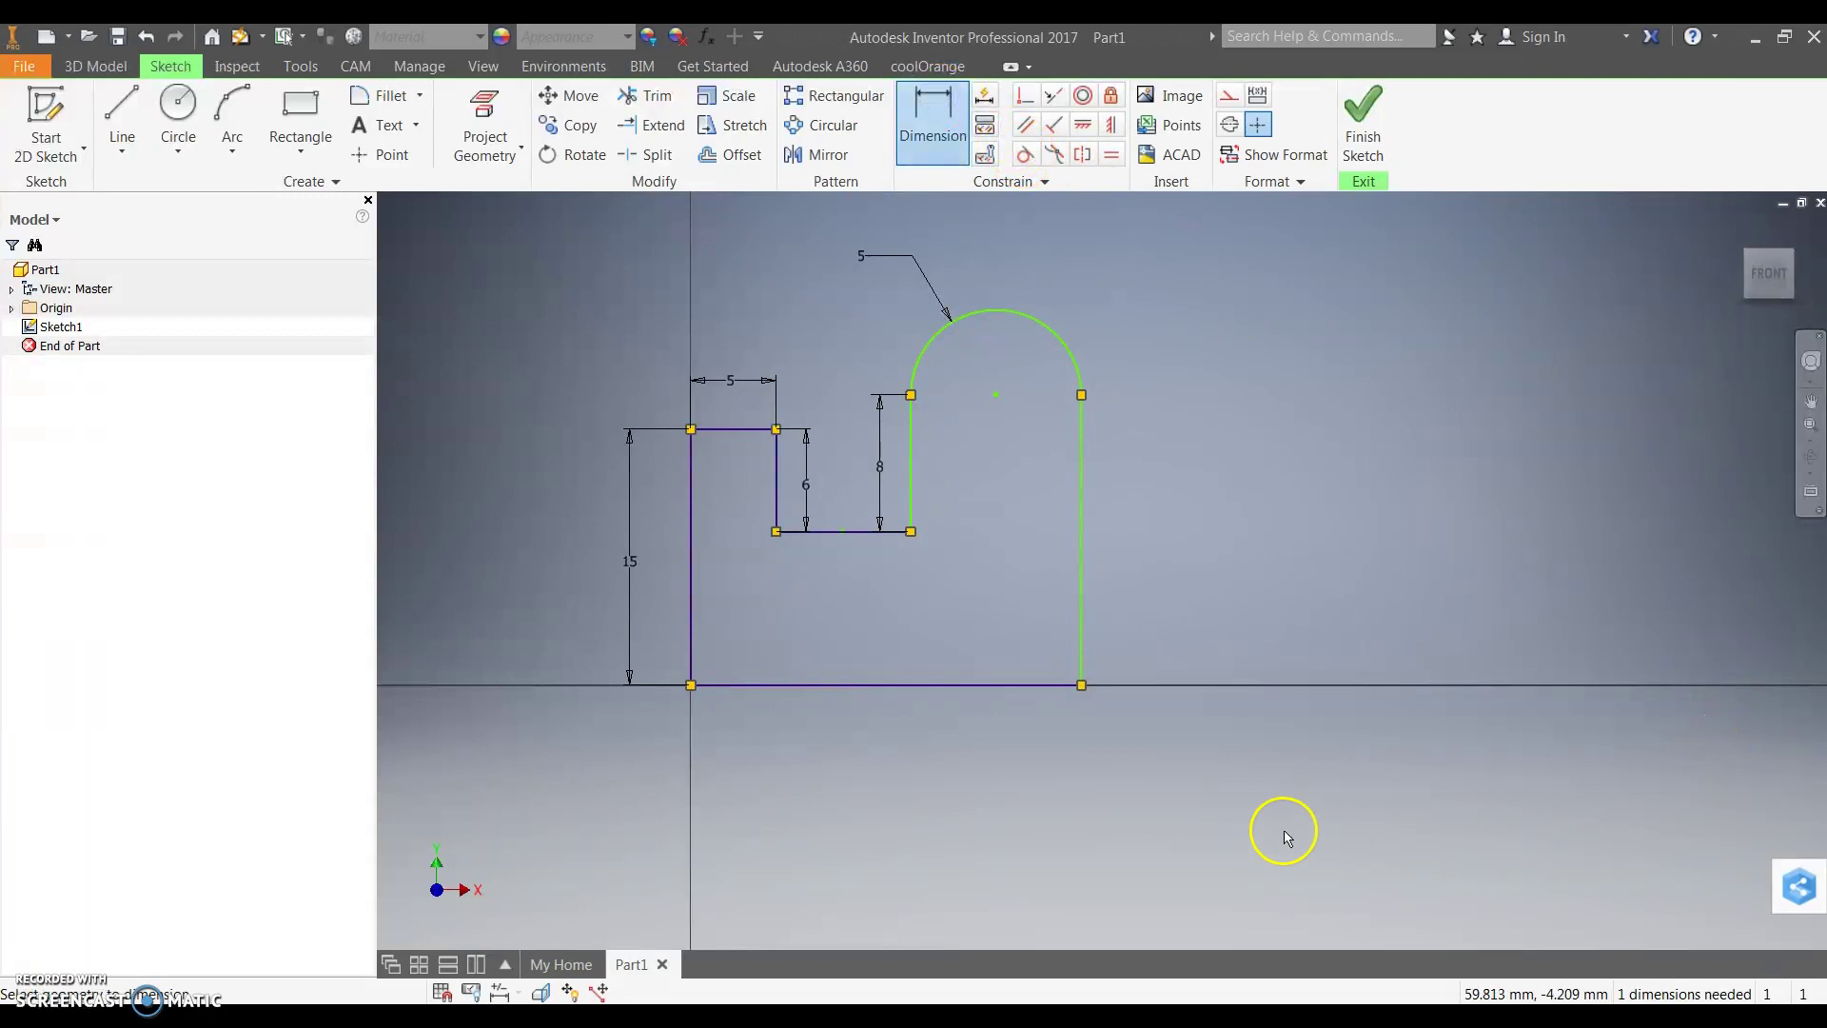
click(1001, 685)
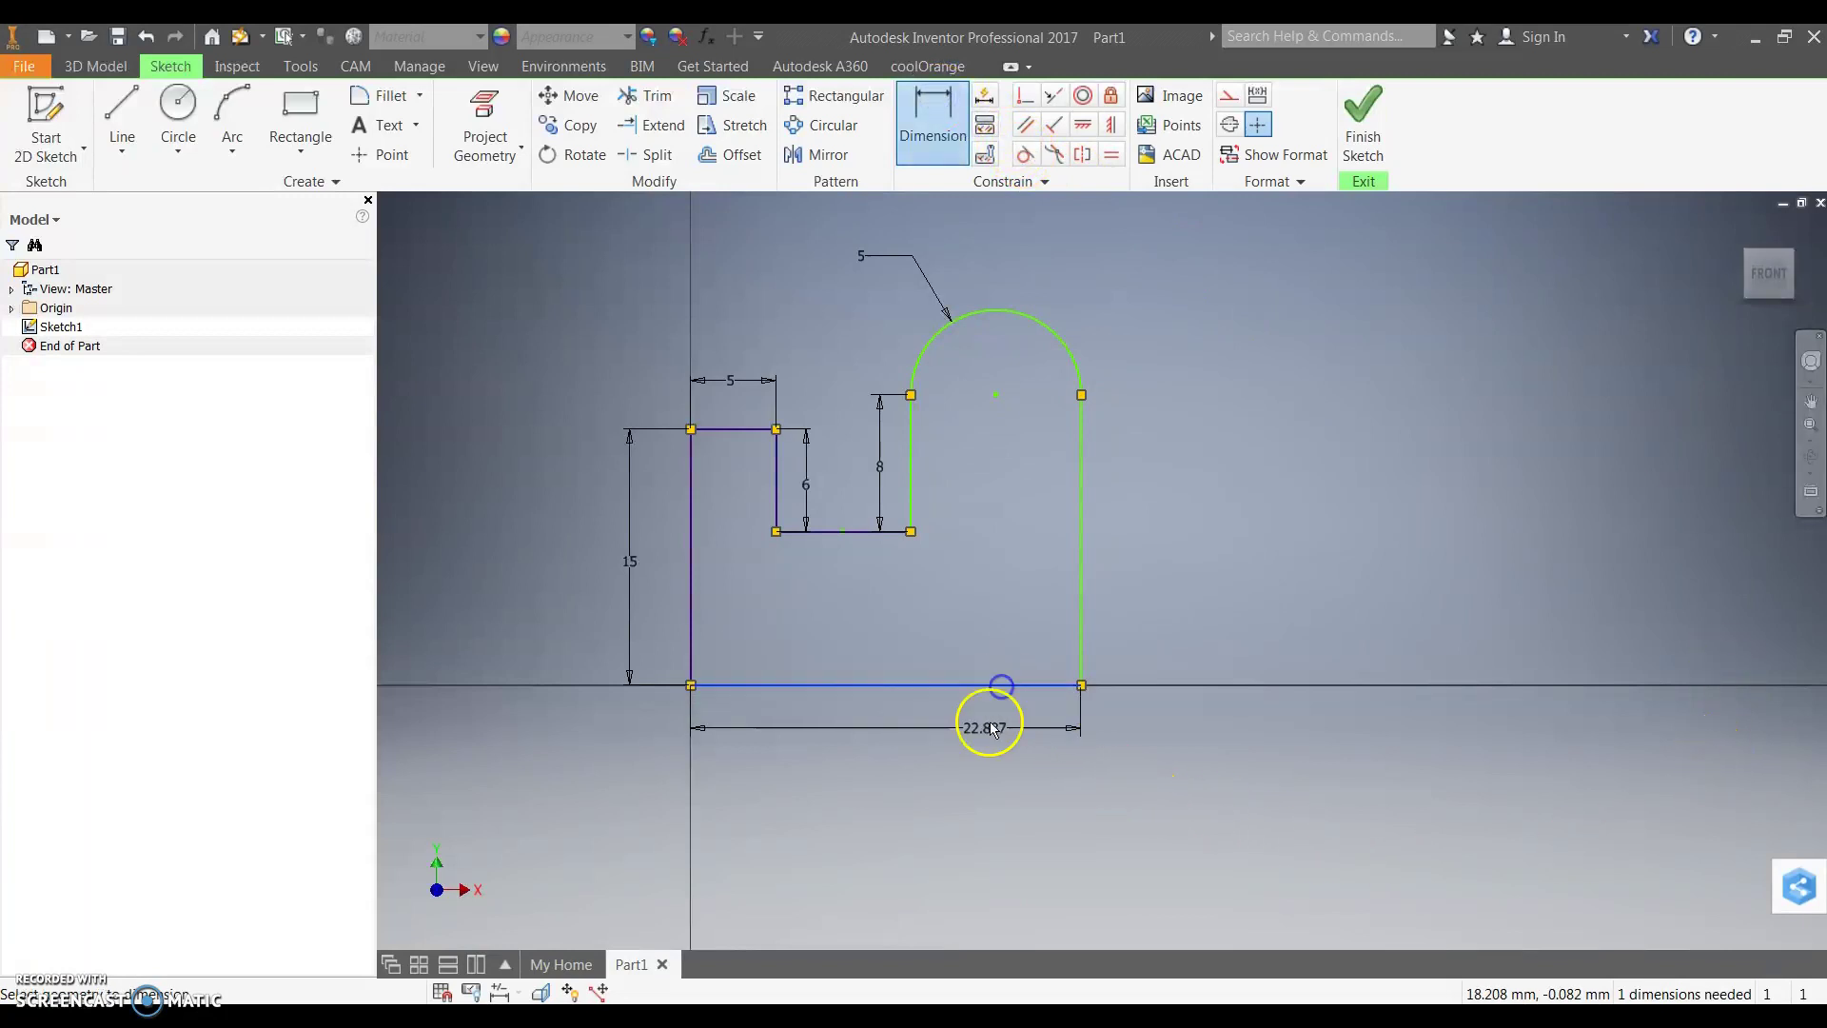
click(900, 751)
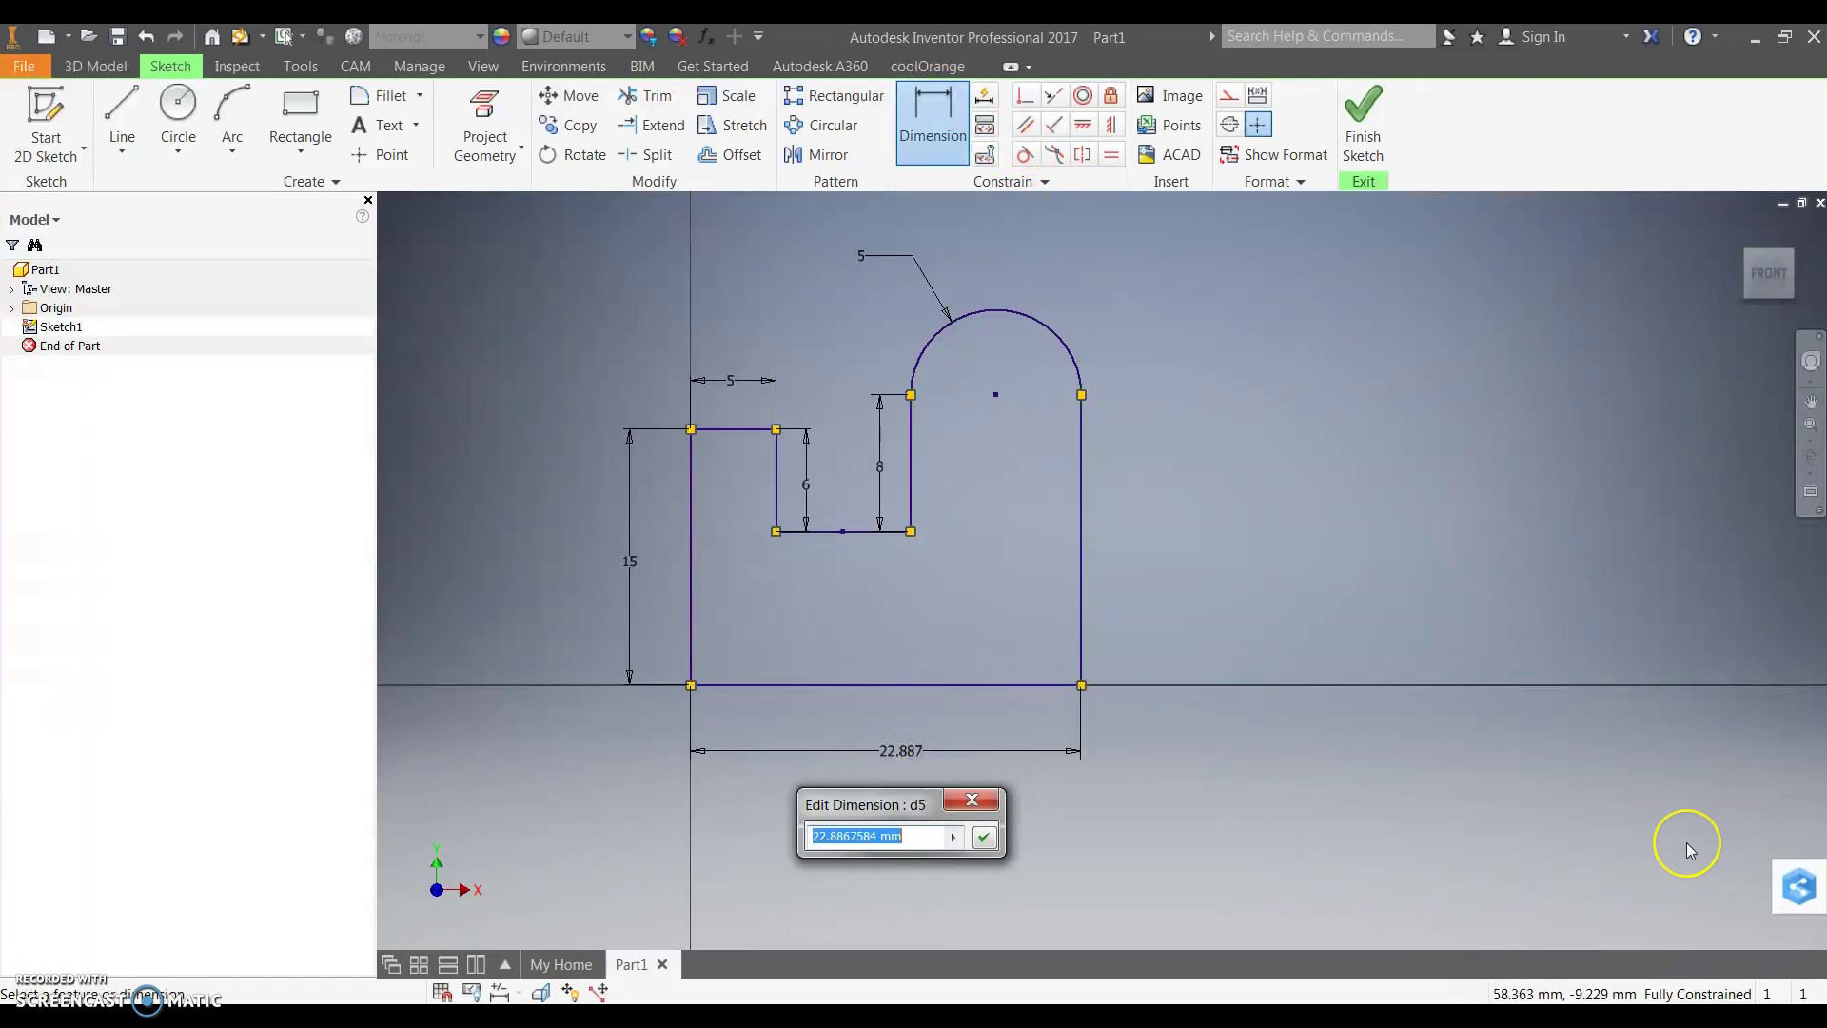
text(20)
key(Return)
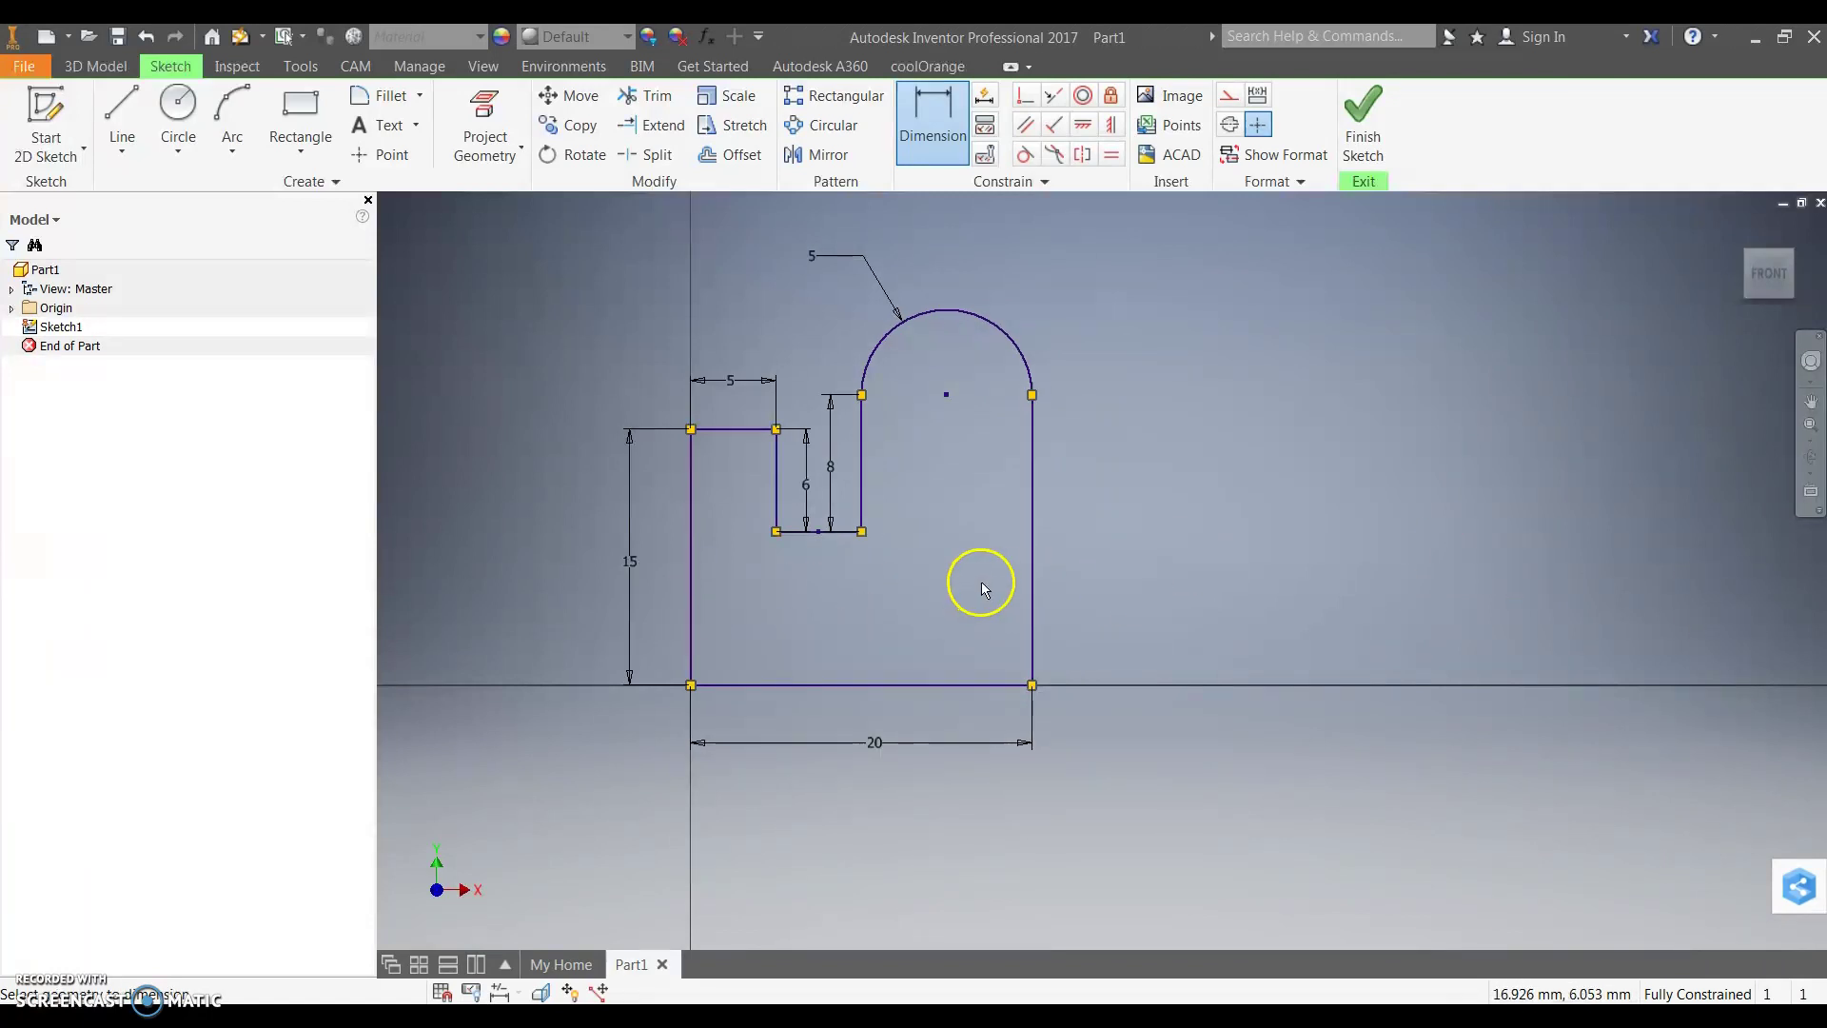
middle_drag(946, 511, 998, 548)
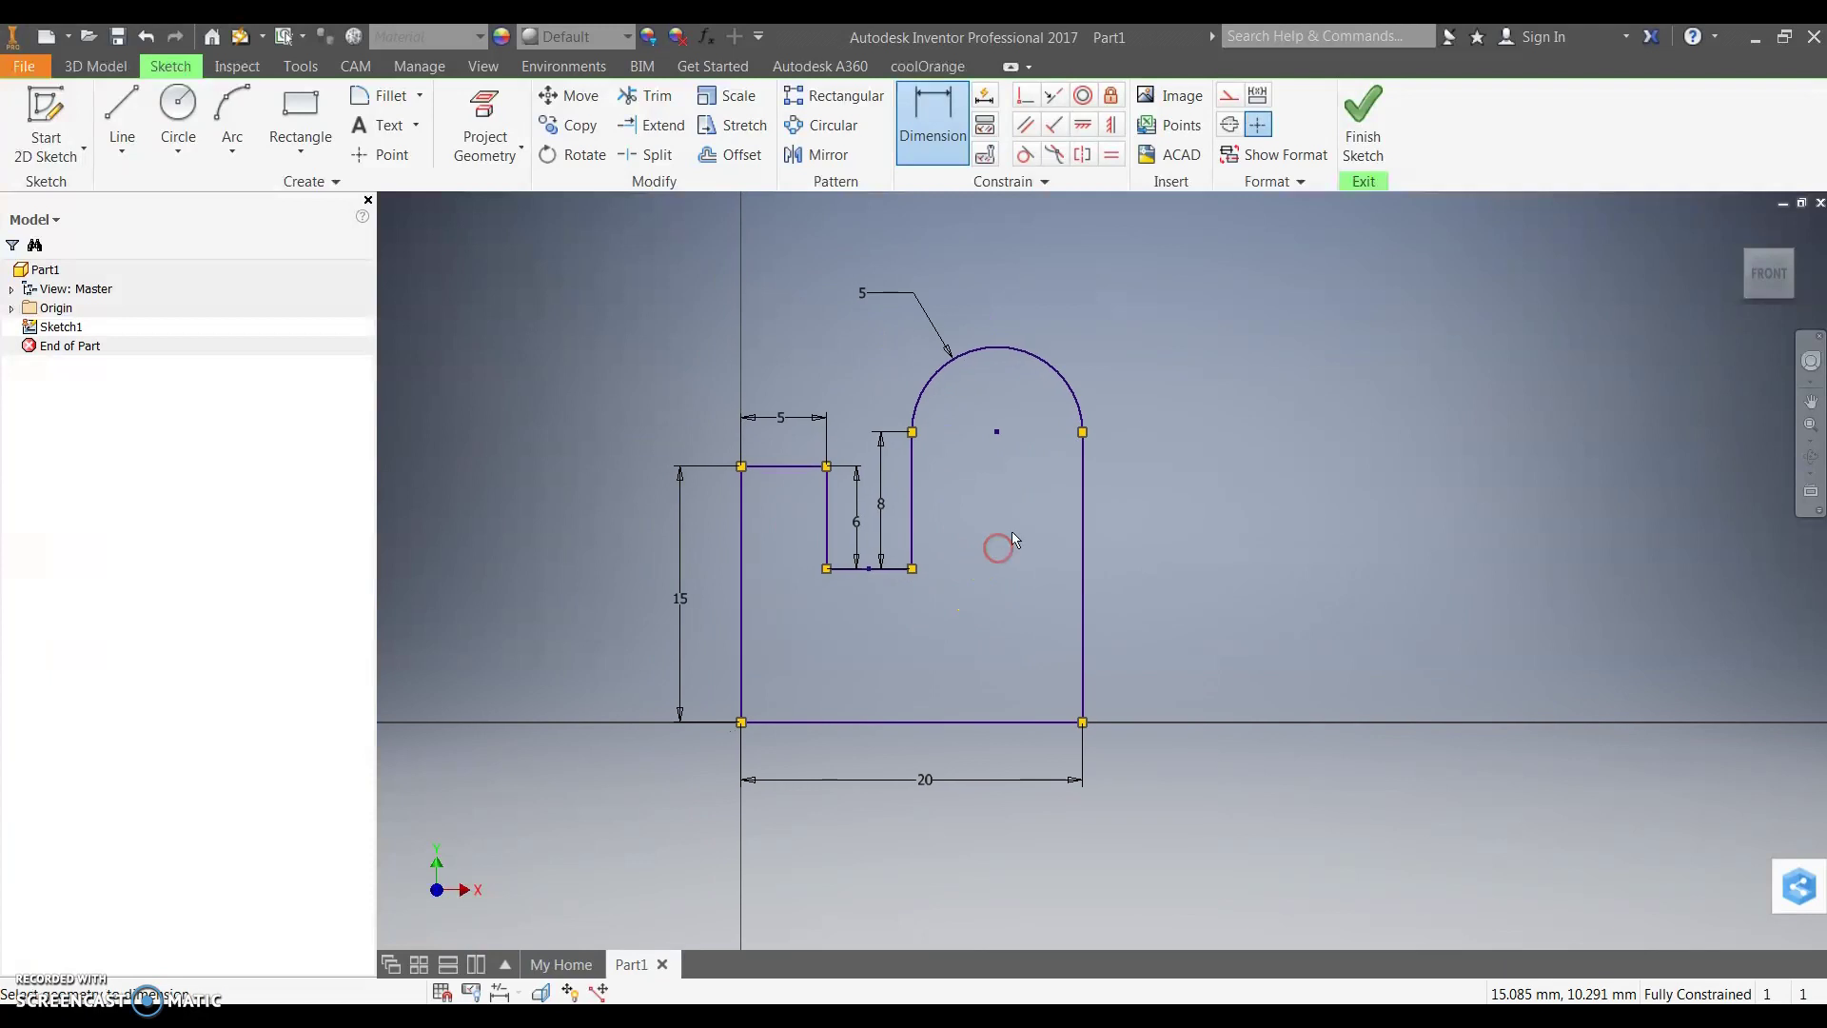
Draw a new circle just to the right of the sketch outline
click(179, 105)
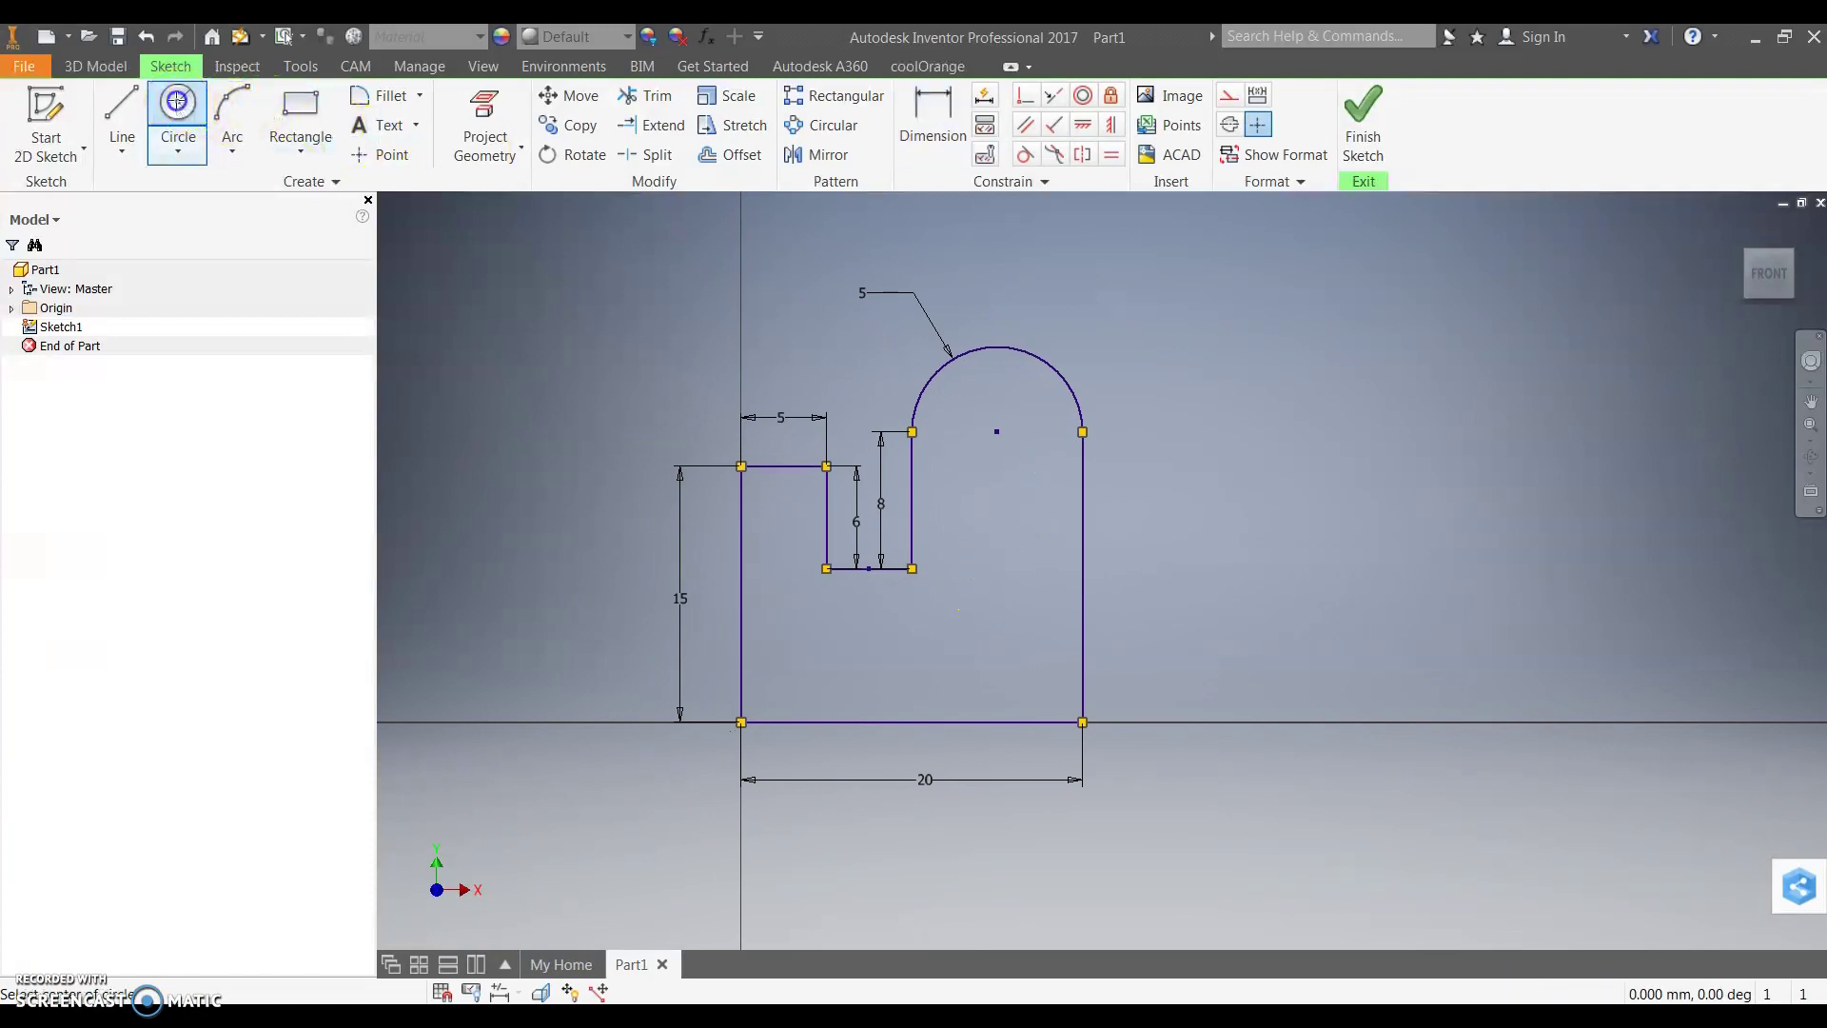
click(1190, 487)
click(1207, 437)
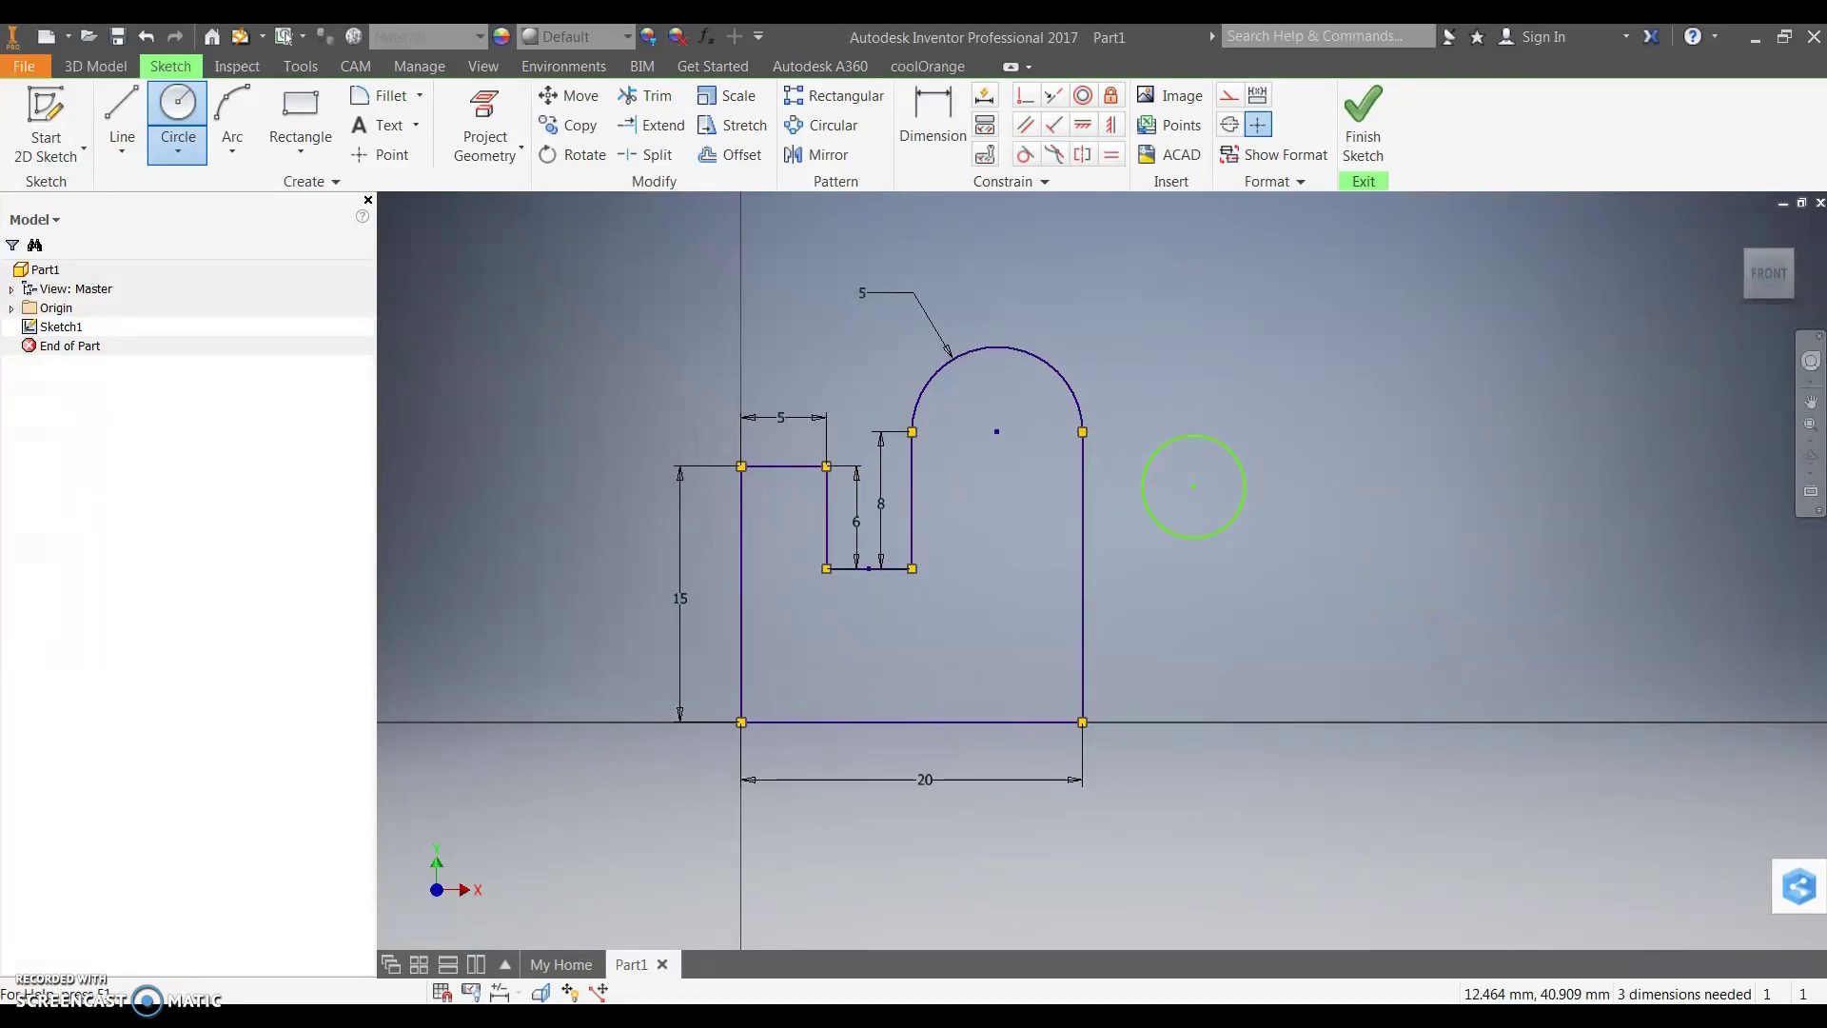
key(Escape)
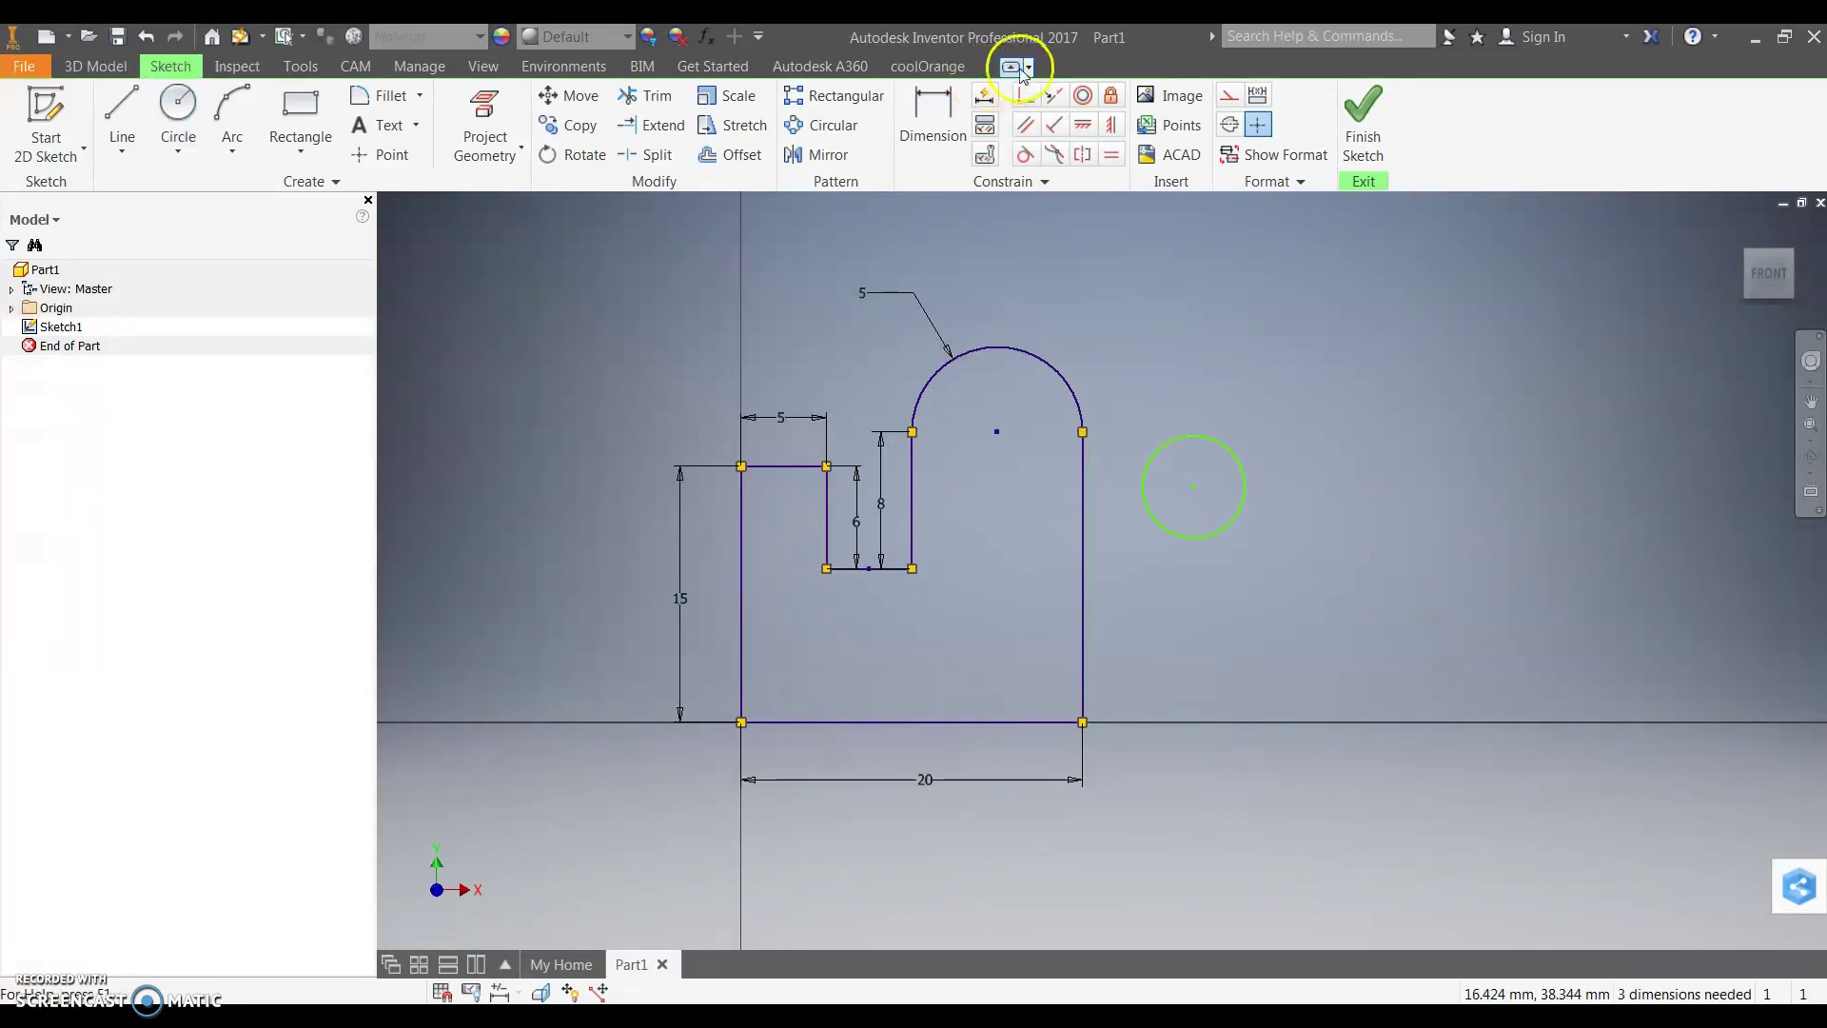
Make the circle concentric with the rounded top arc and shrink it into a small hole
click(1083, 95)
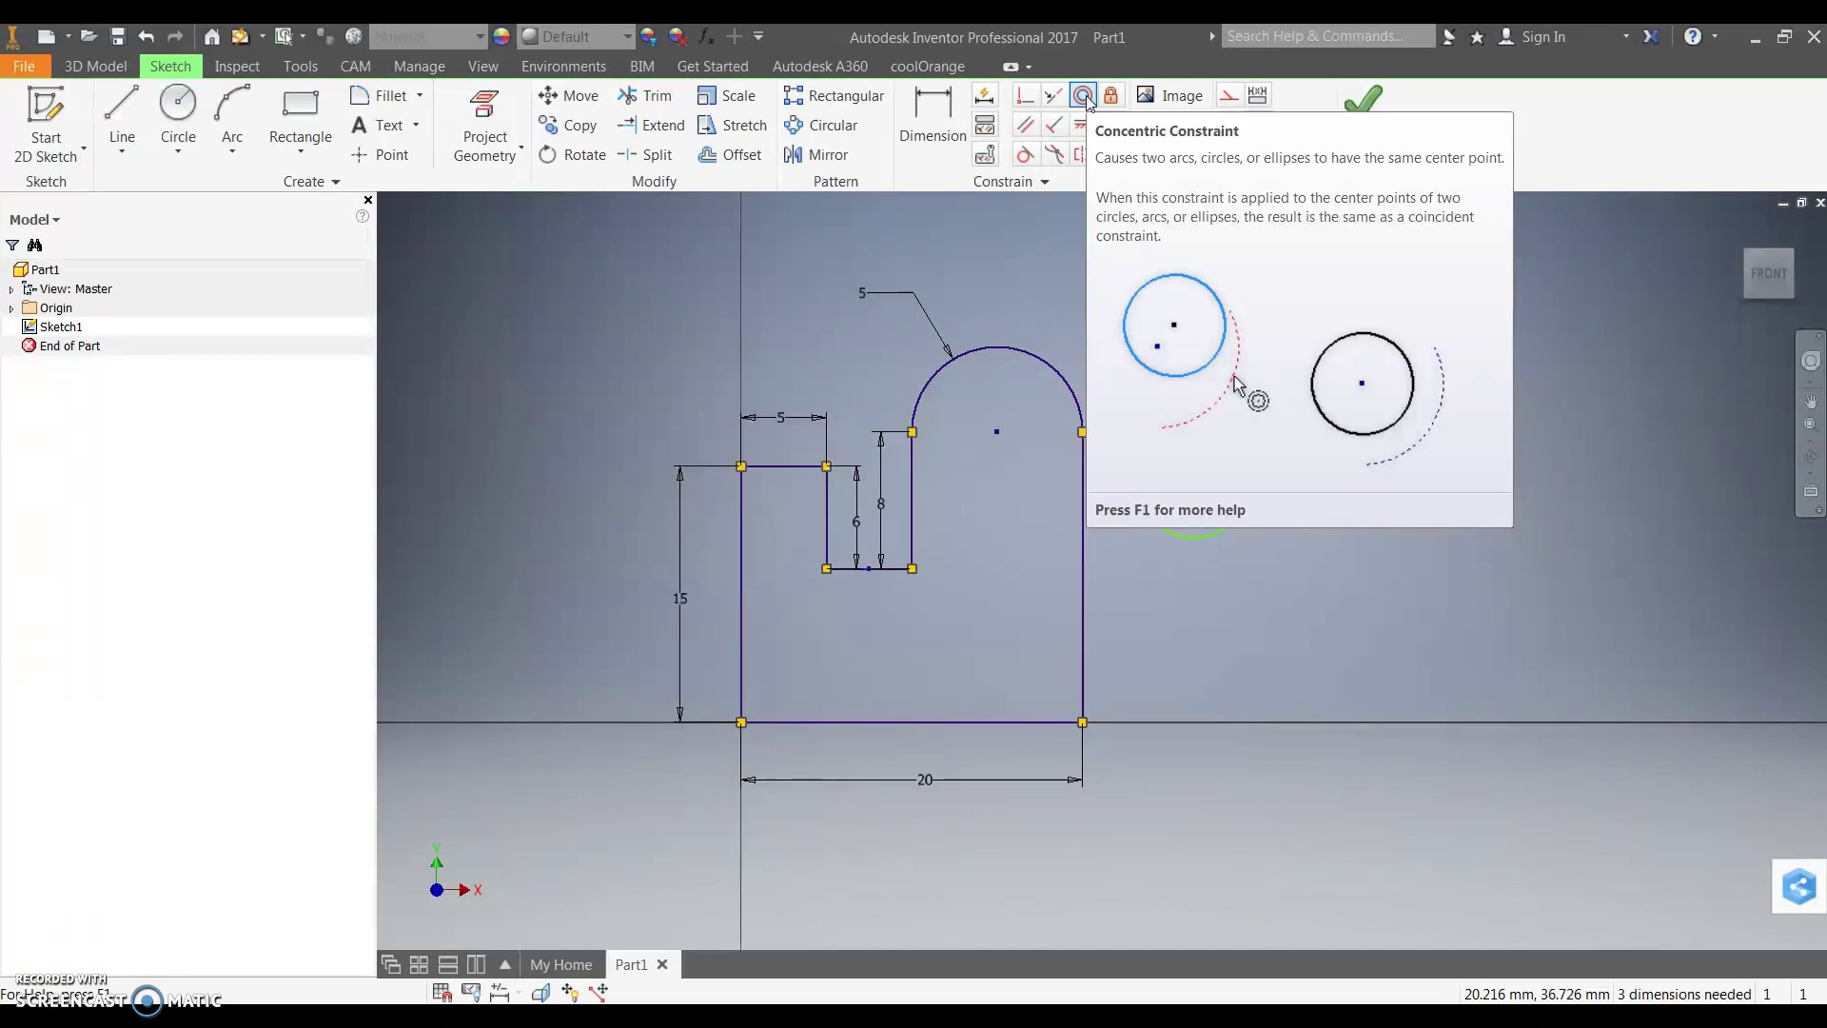
click(1084, 96)
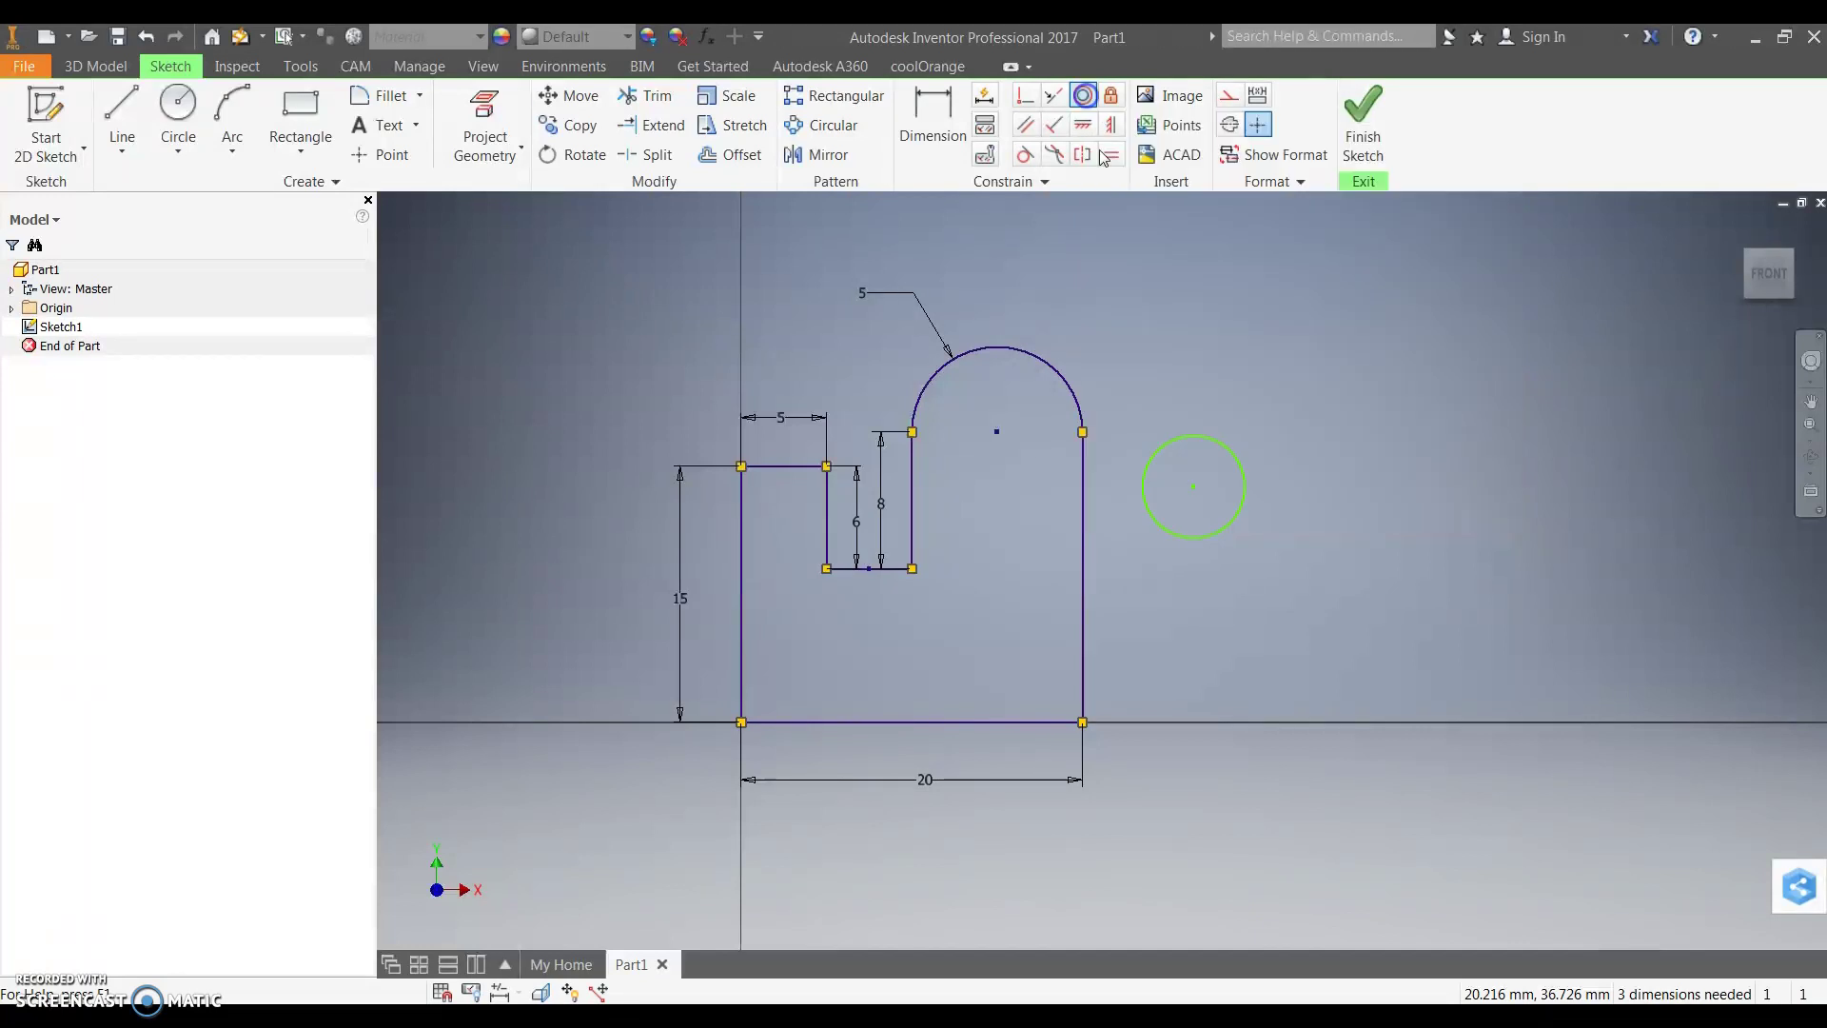
click(1190, 443)
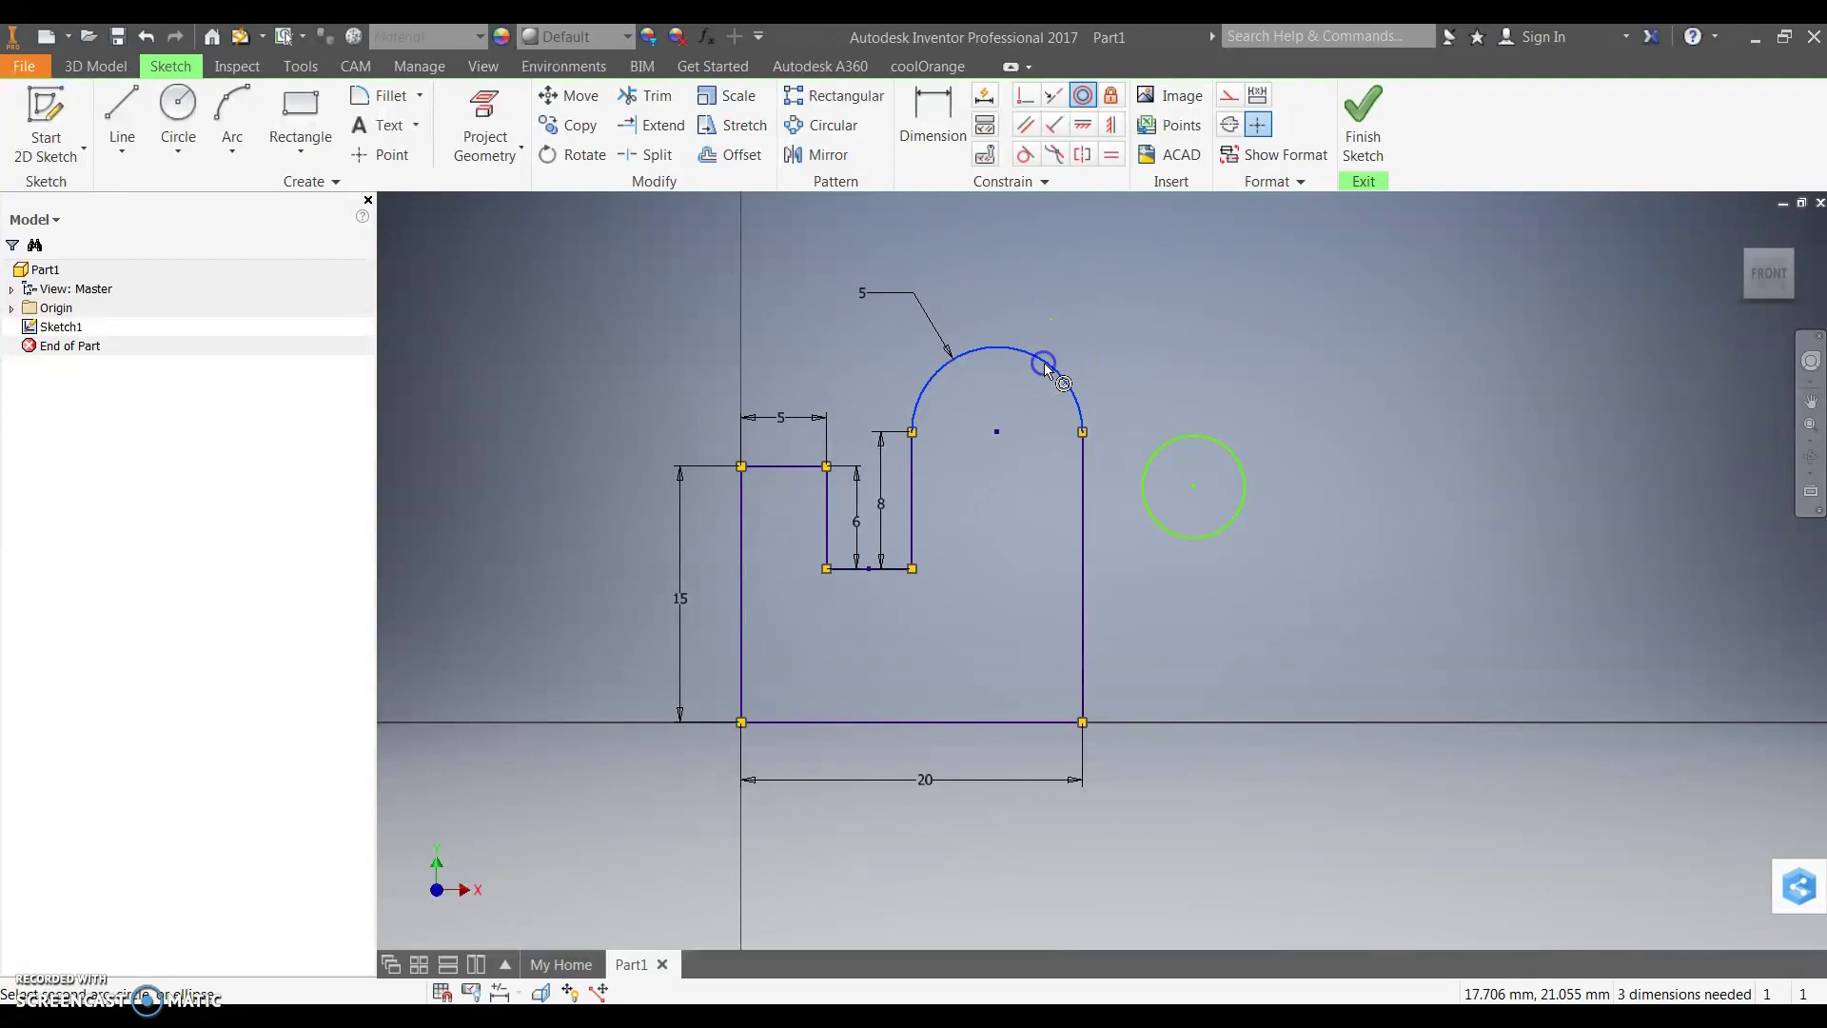
click(1191, 441)
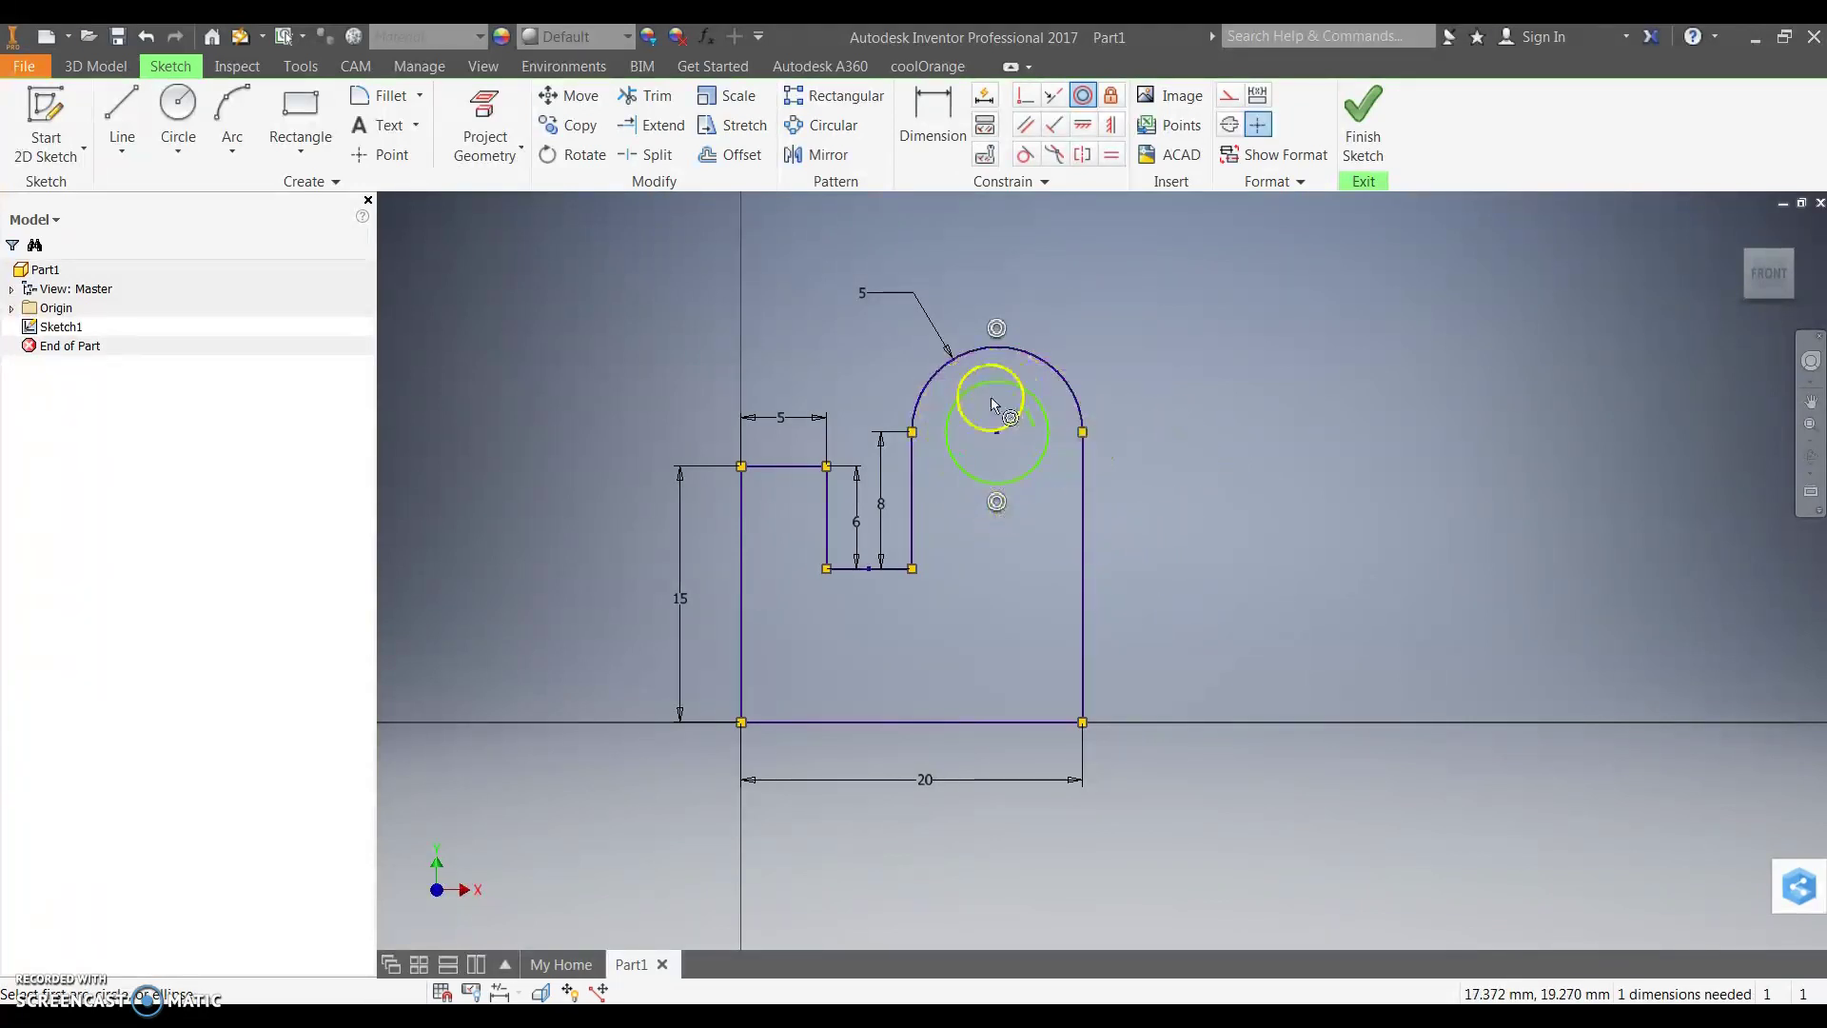
key(Escape)
mouse_move(1039, 411)
mouse_down()
mouse_move(1097, 334)
mouse_move(999, 481)
mouse_move(1016, 422)
mouse_up()
Give the small hole circle a diameter dimension of 4
click(933, 114)
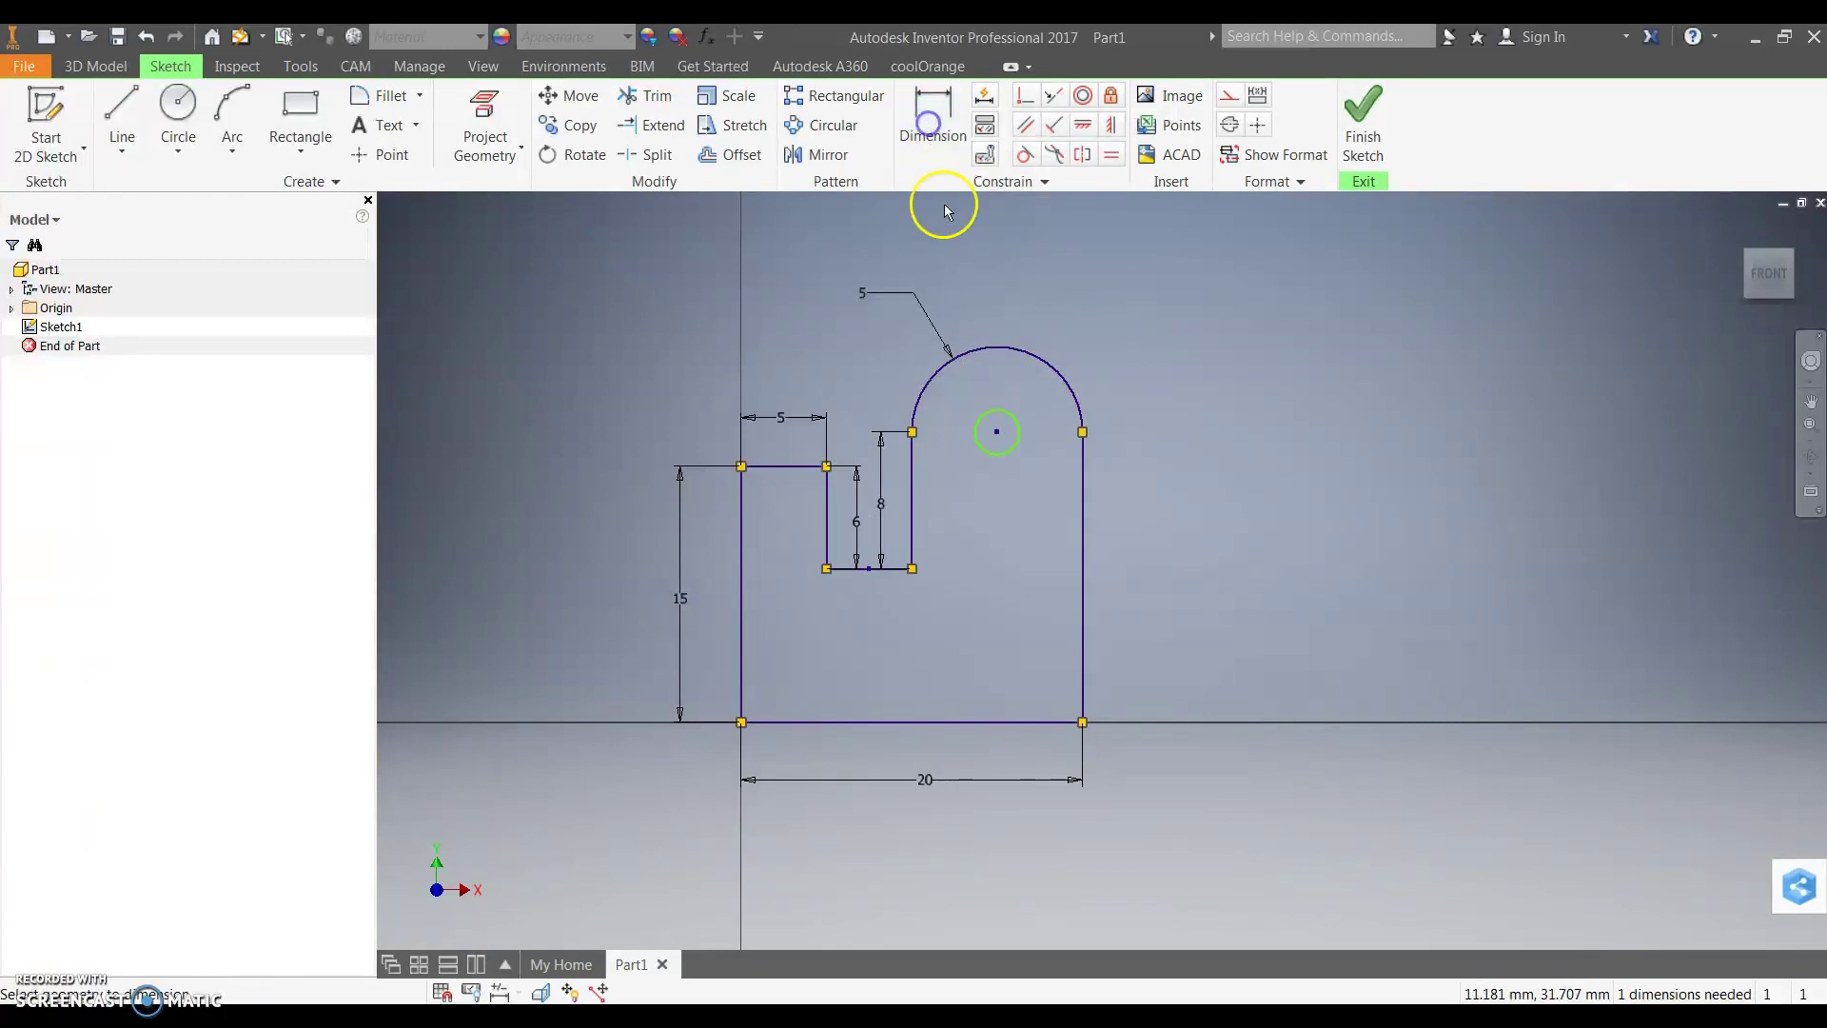
click(1019, 420)
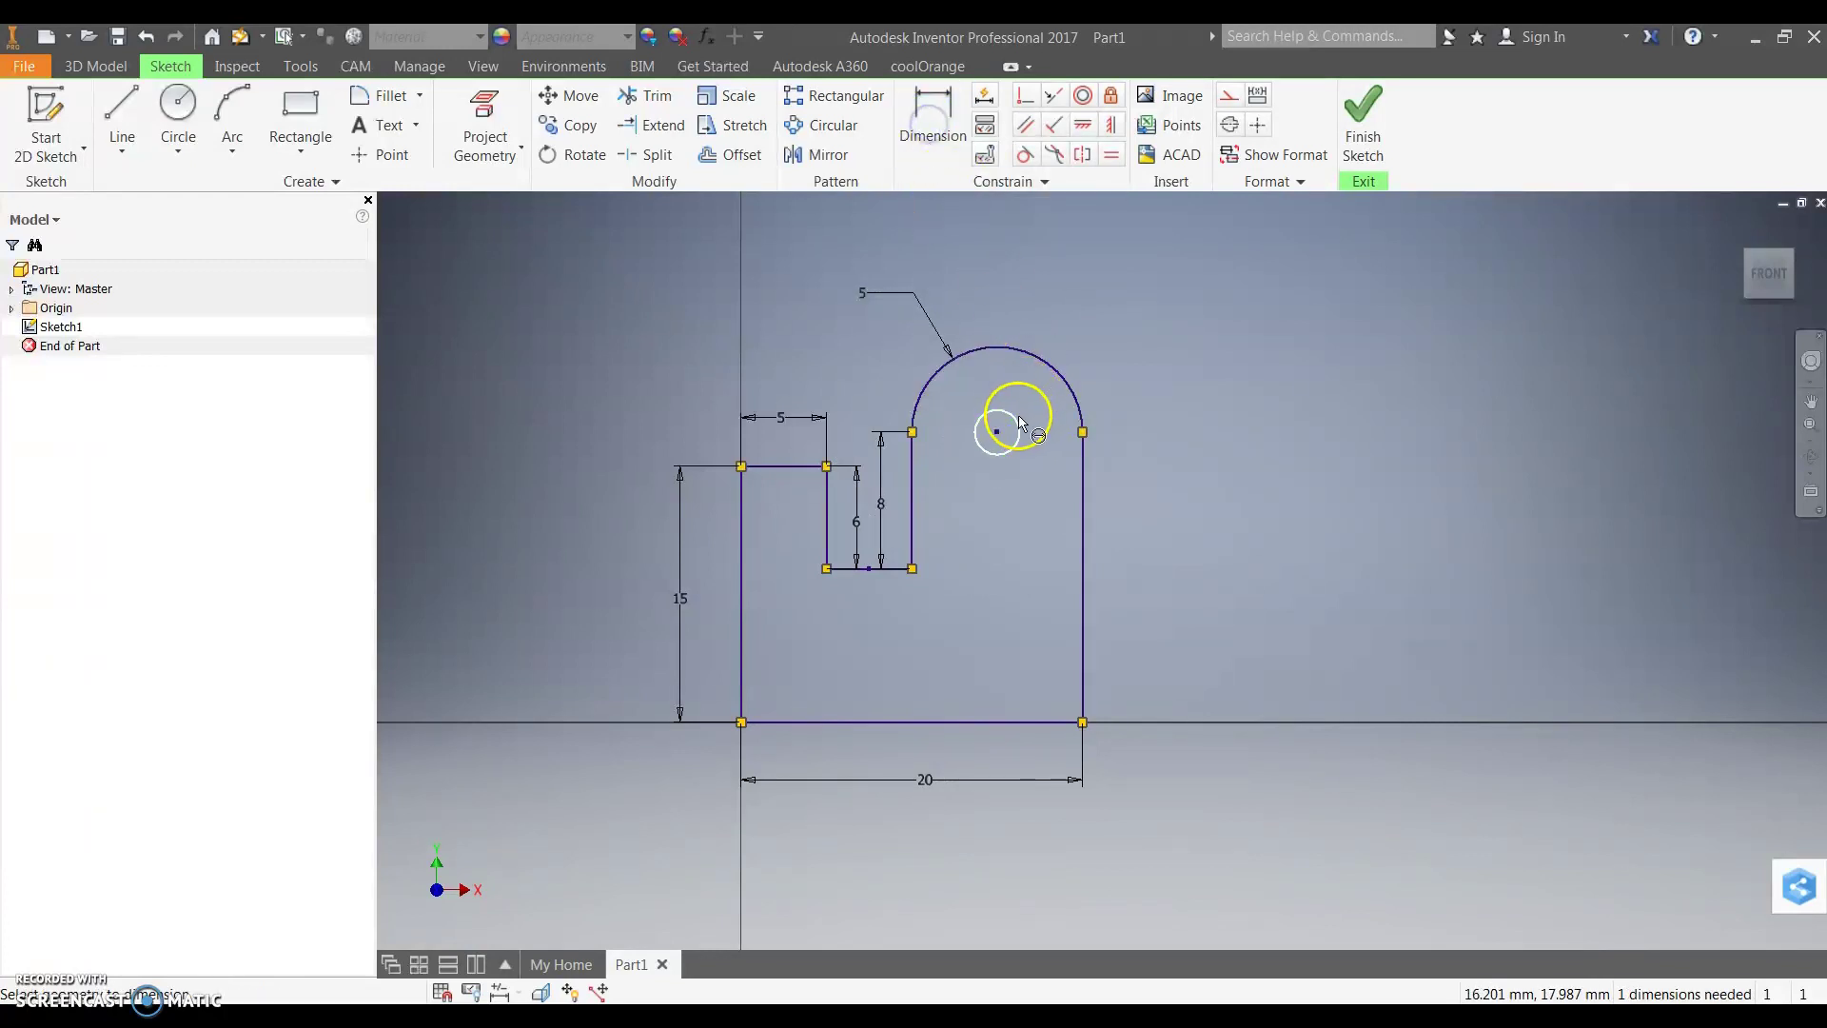
click(1128, 364)
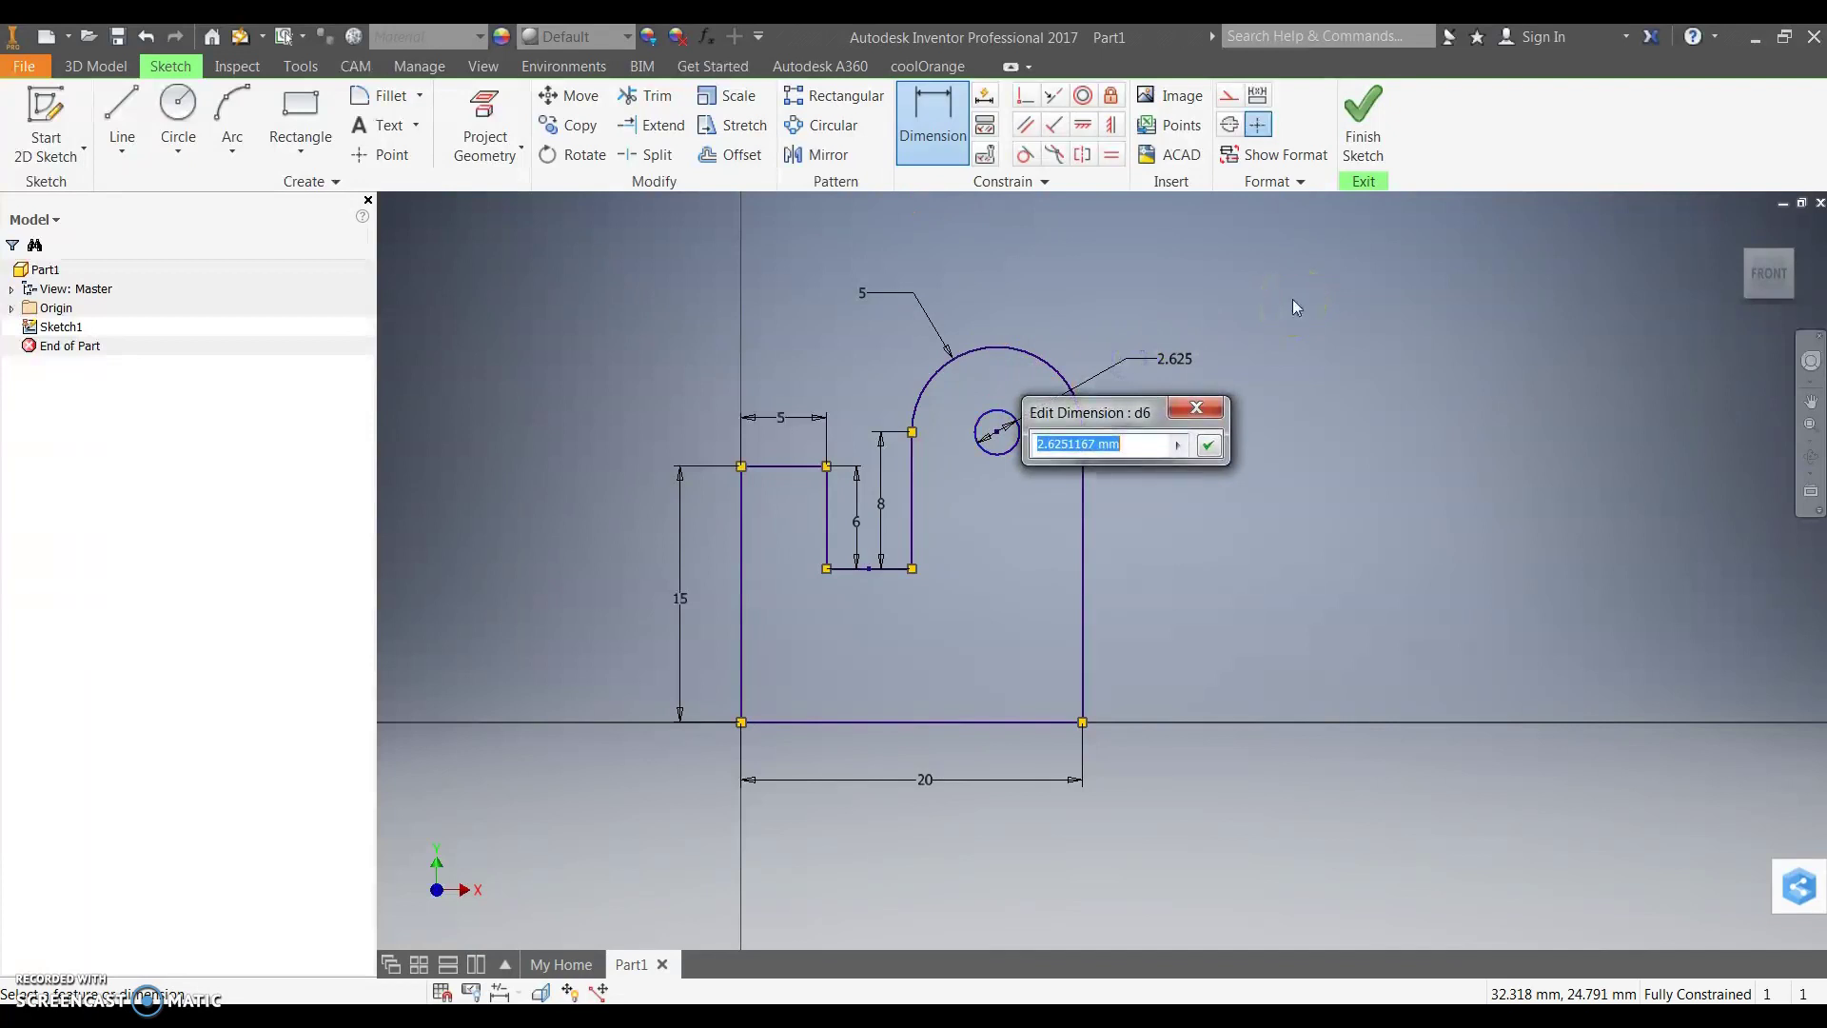
text(4)
key(Return)
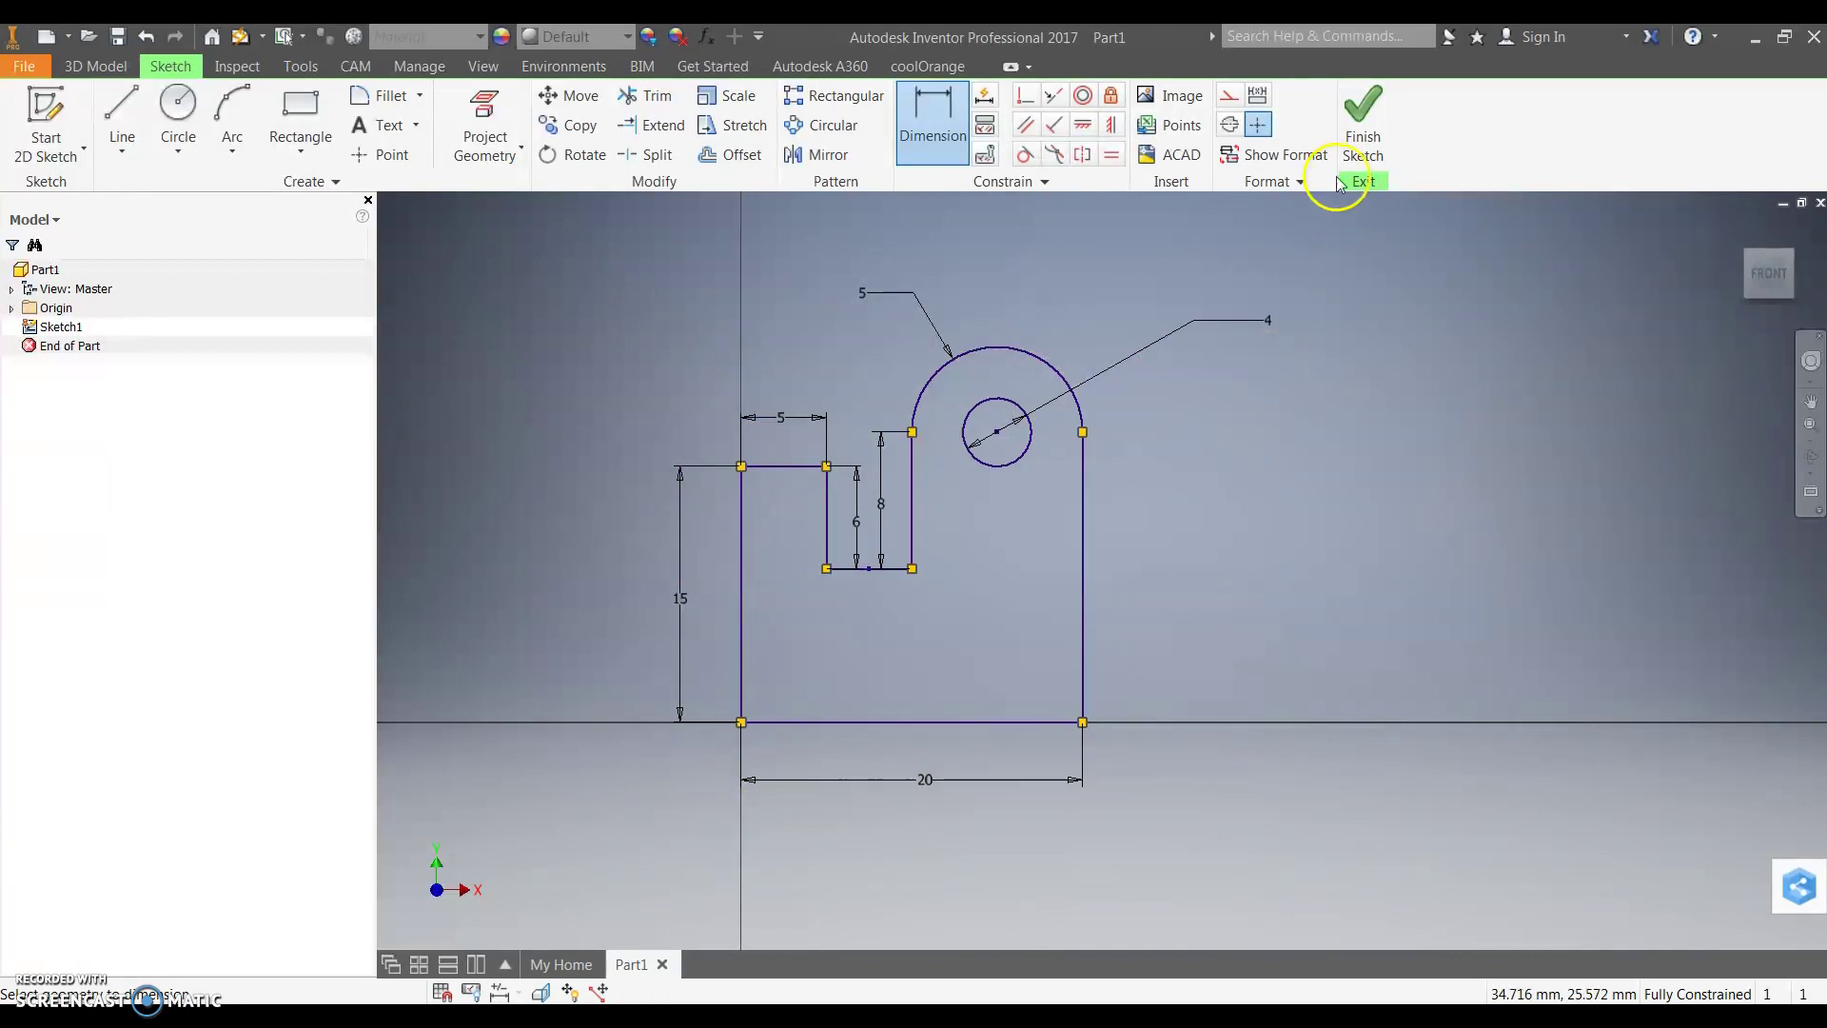
Finish the sketch and extrude the outline profile, excluding the circle so it becomes a hole
click(1366, 127)
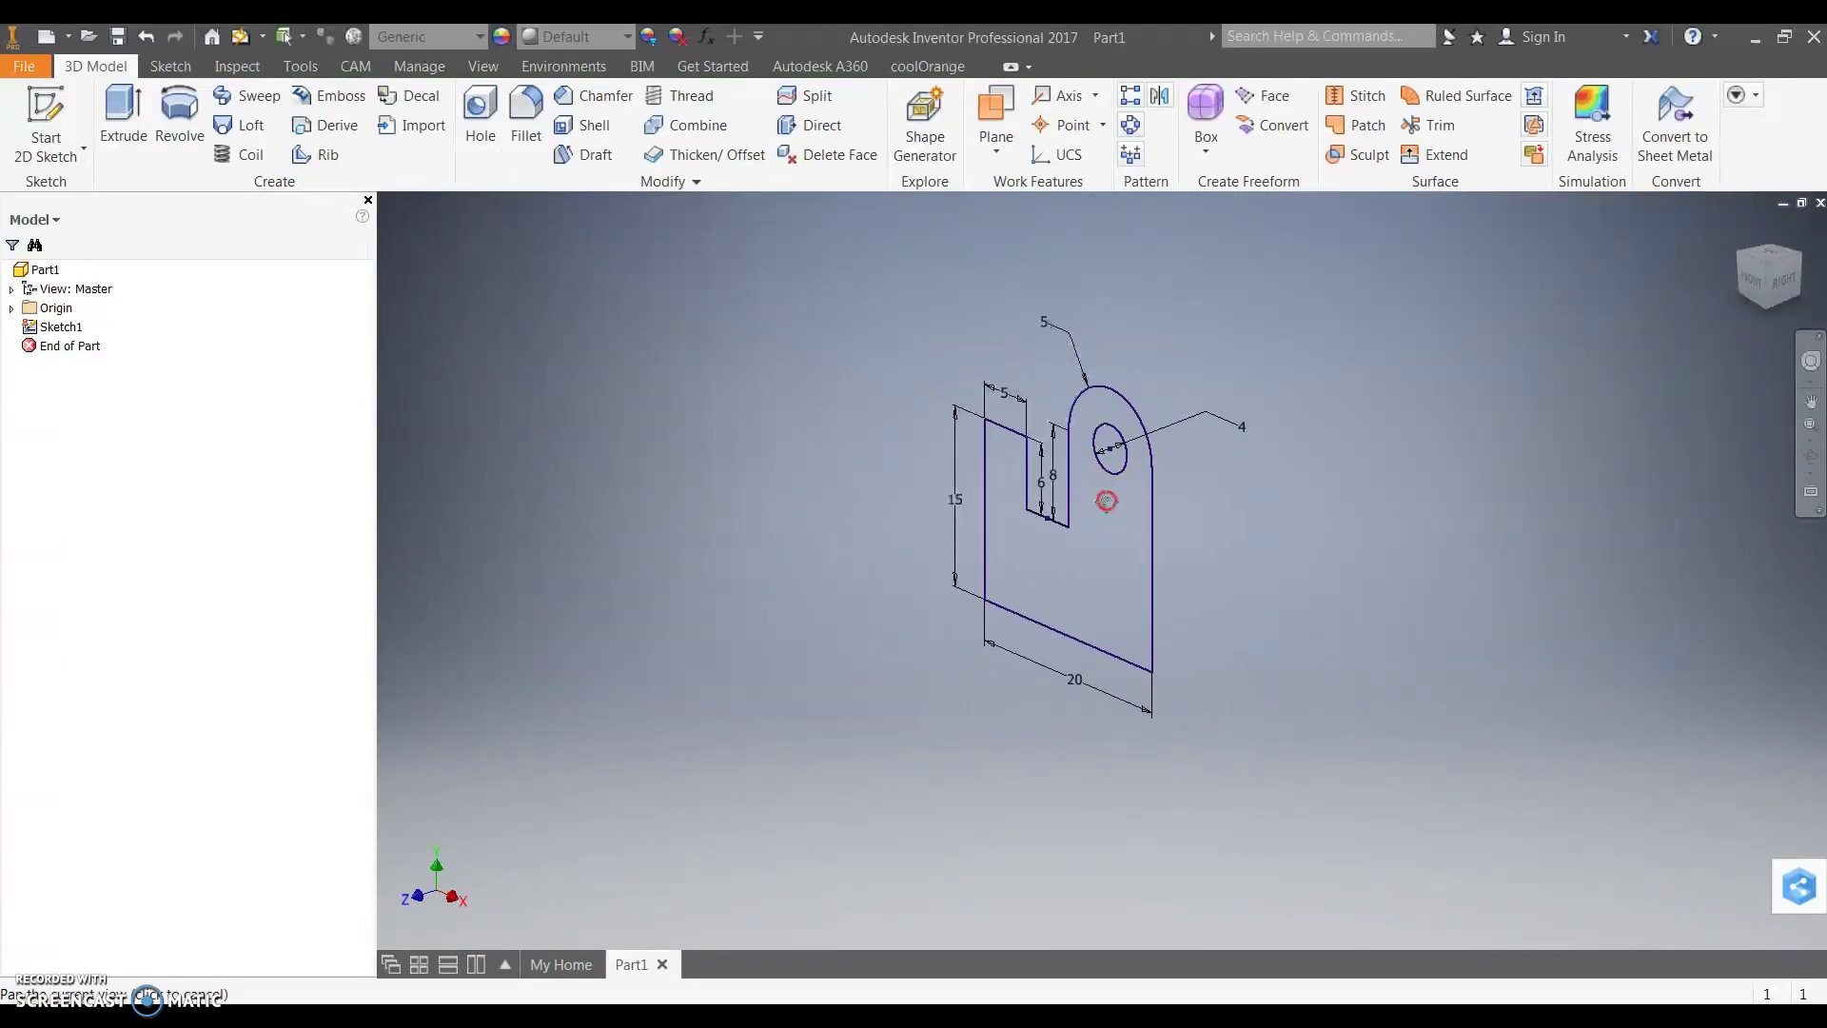
scroll(1118, 557, down, 3)
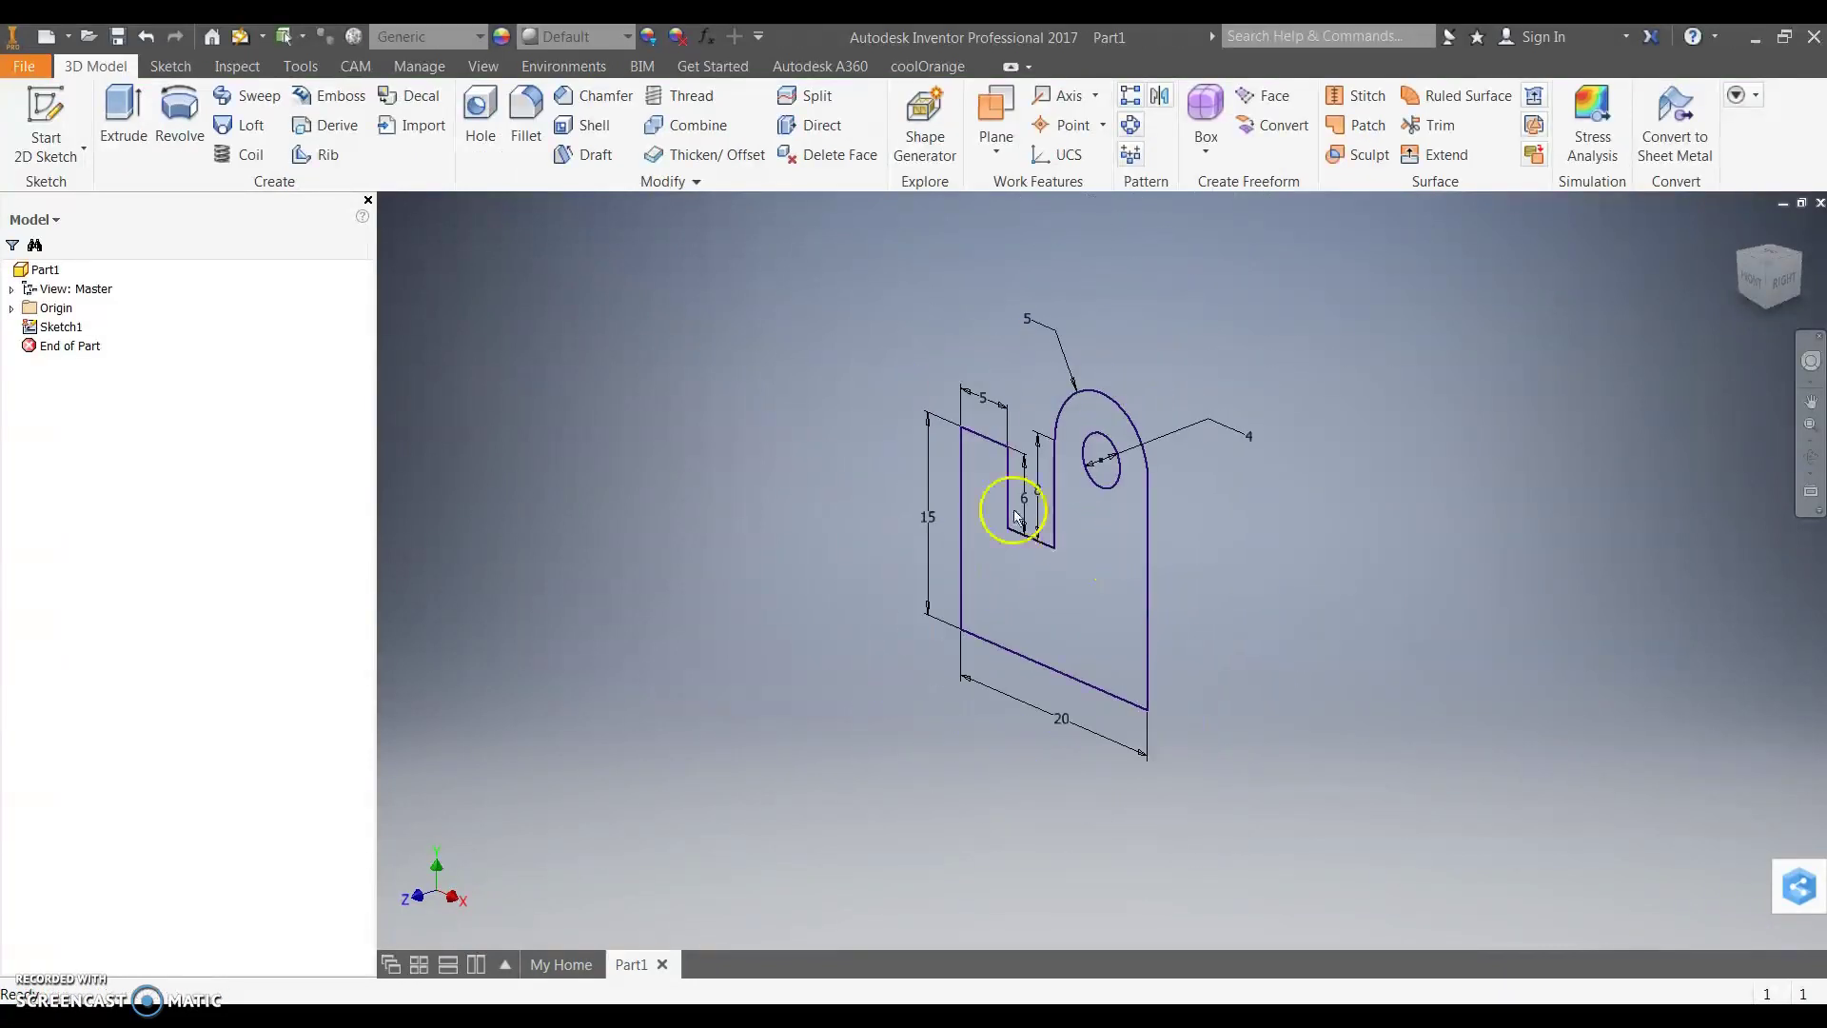
click(136, 142)
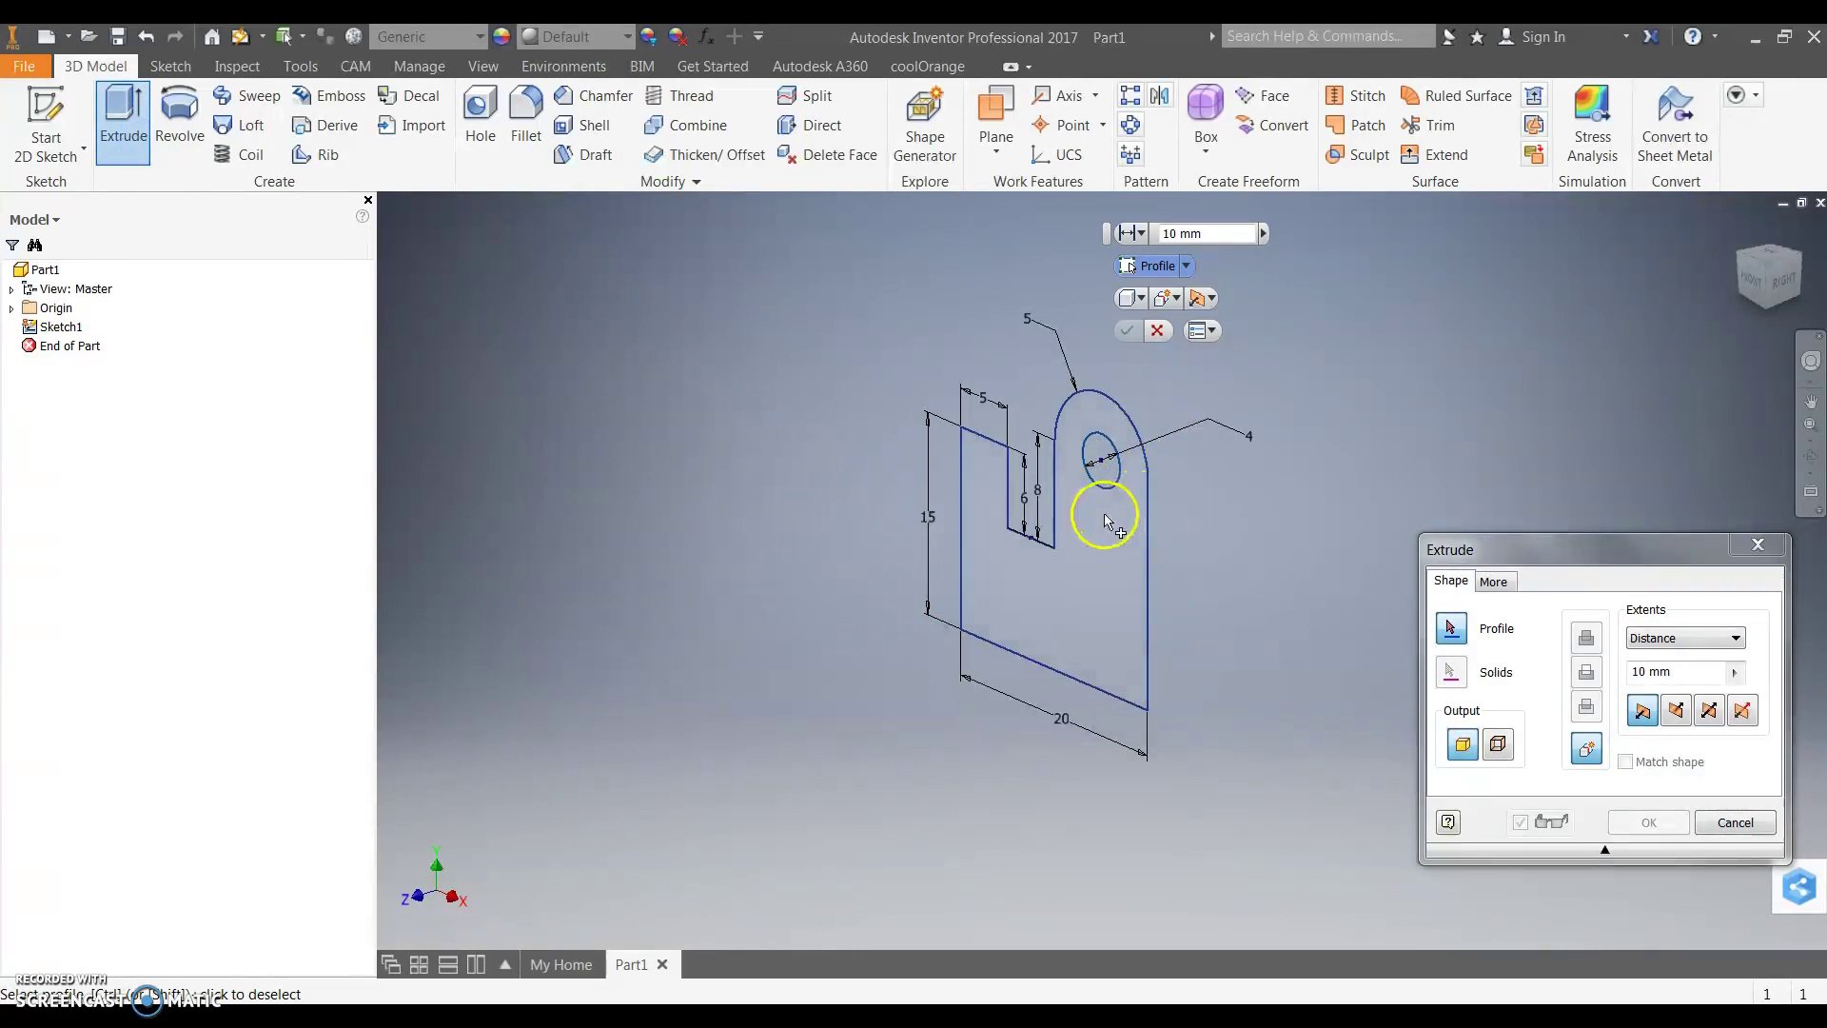
scroll(1094, 527, up, 3)
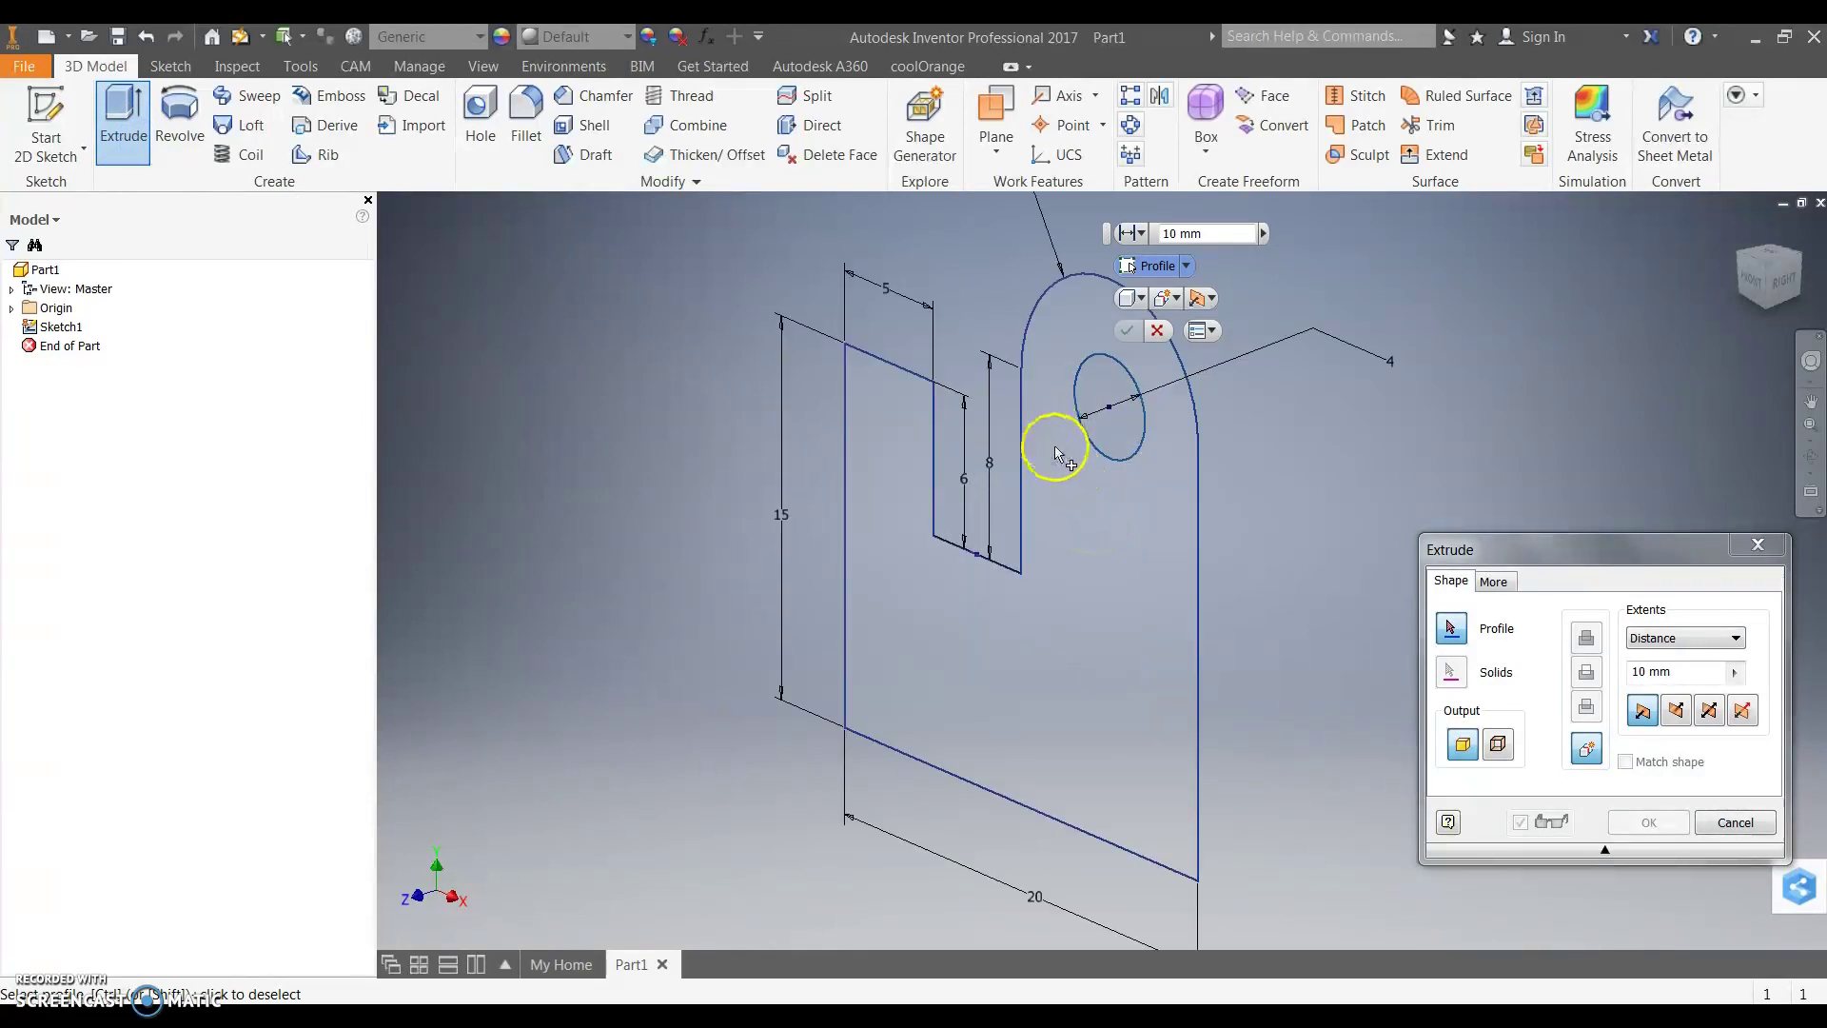
click(1138, 491)
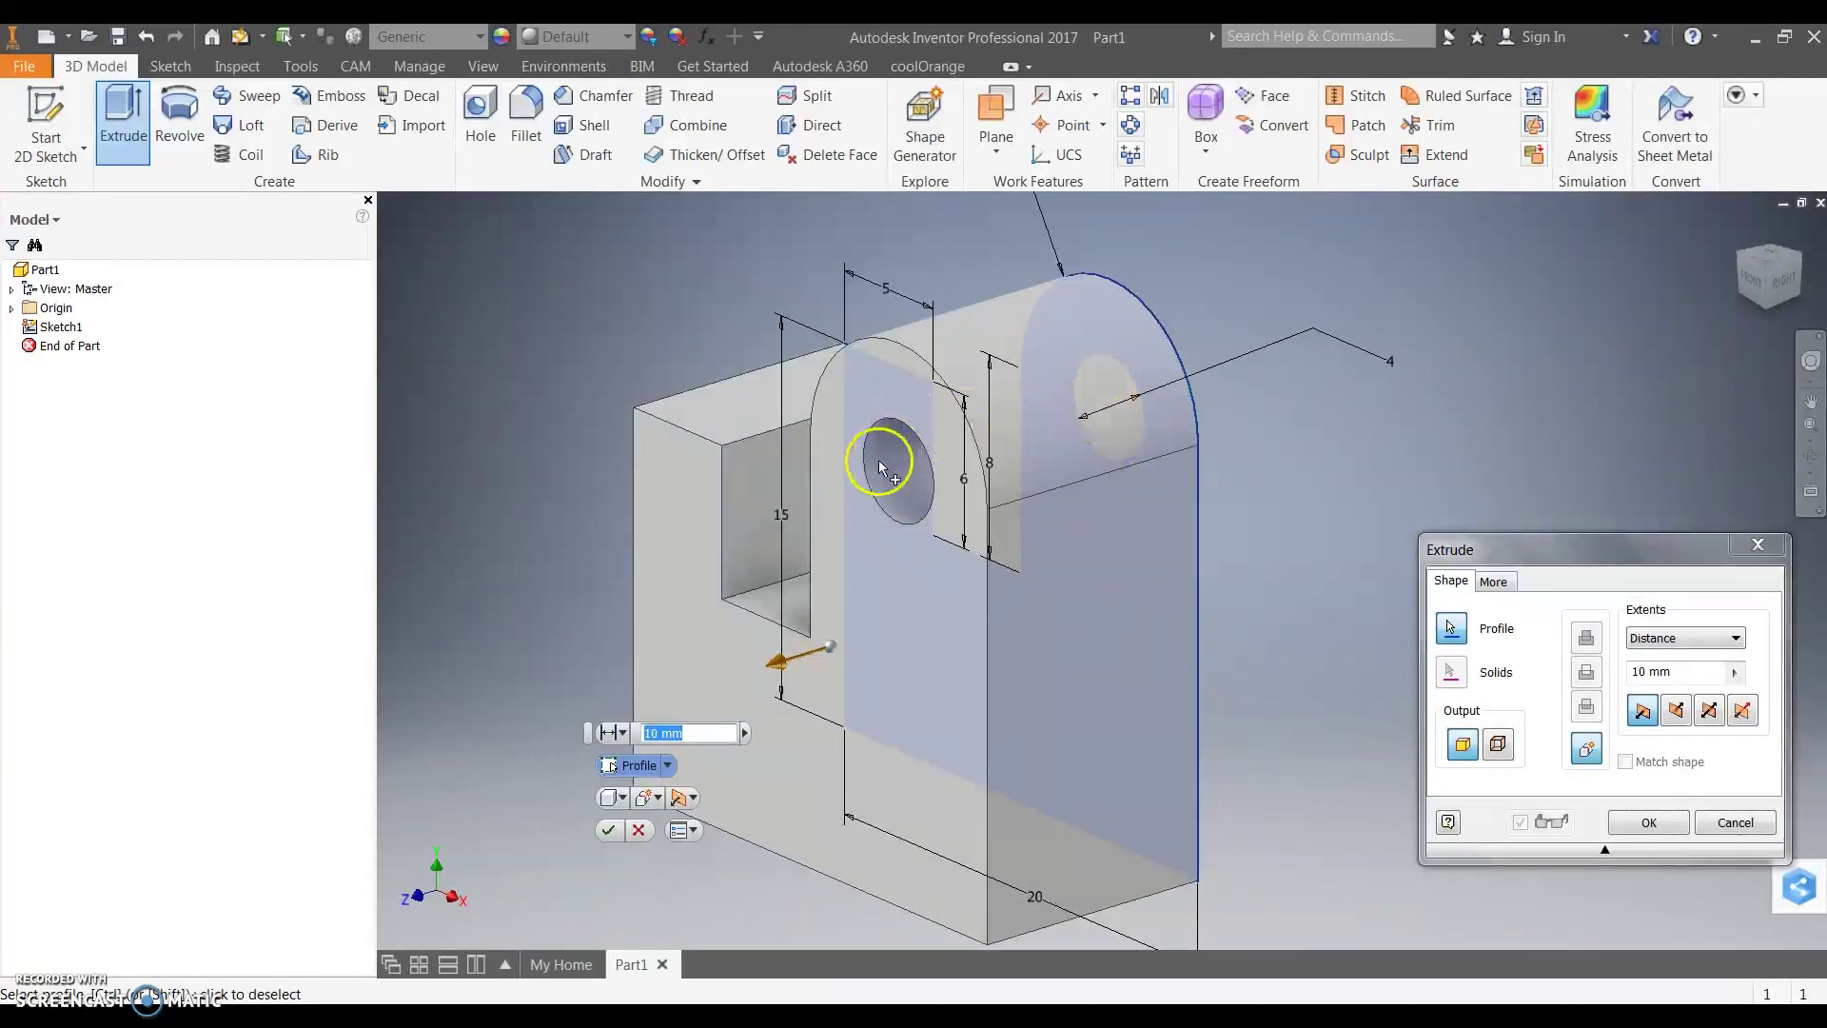
click(1107, 396)
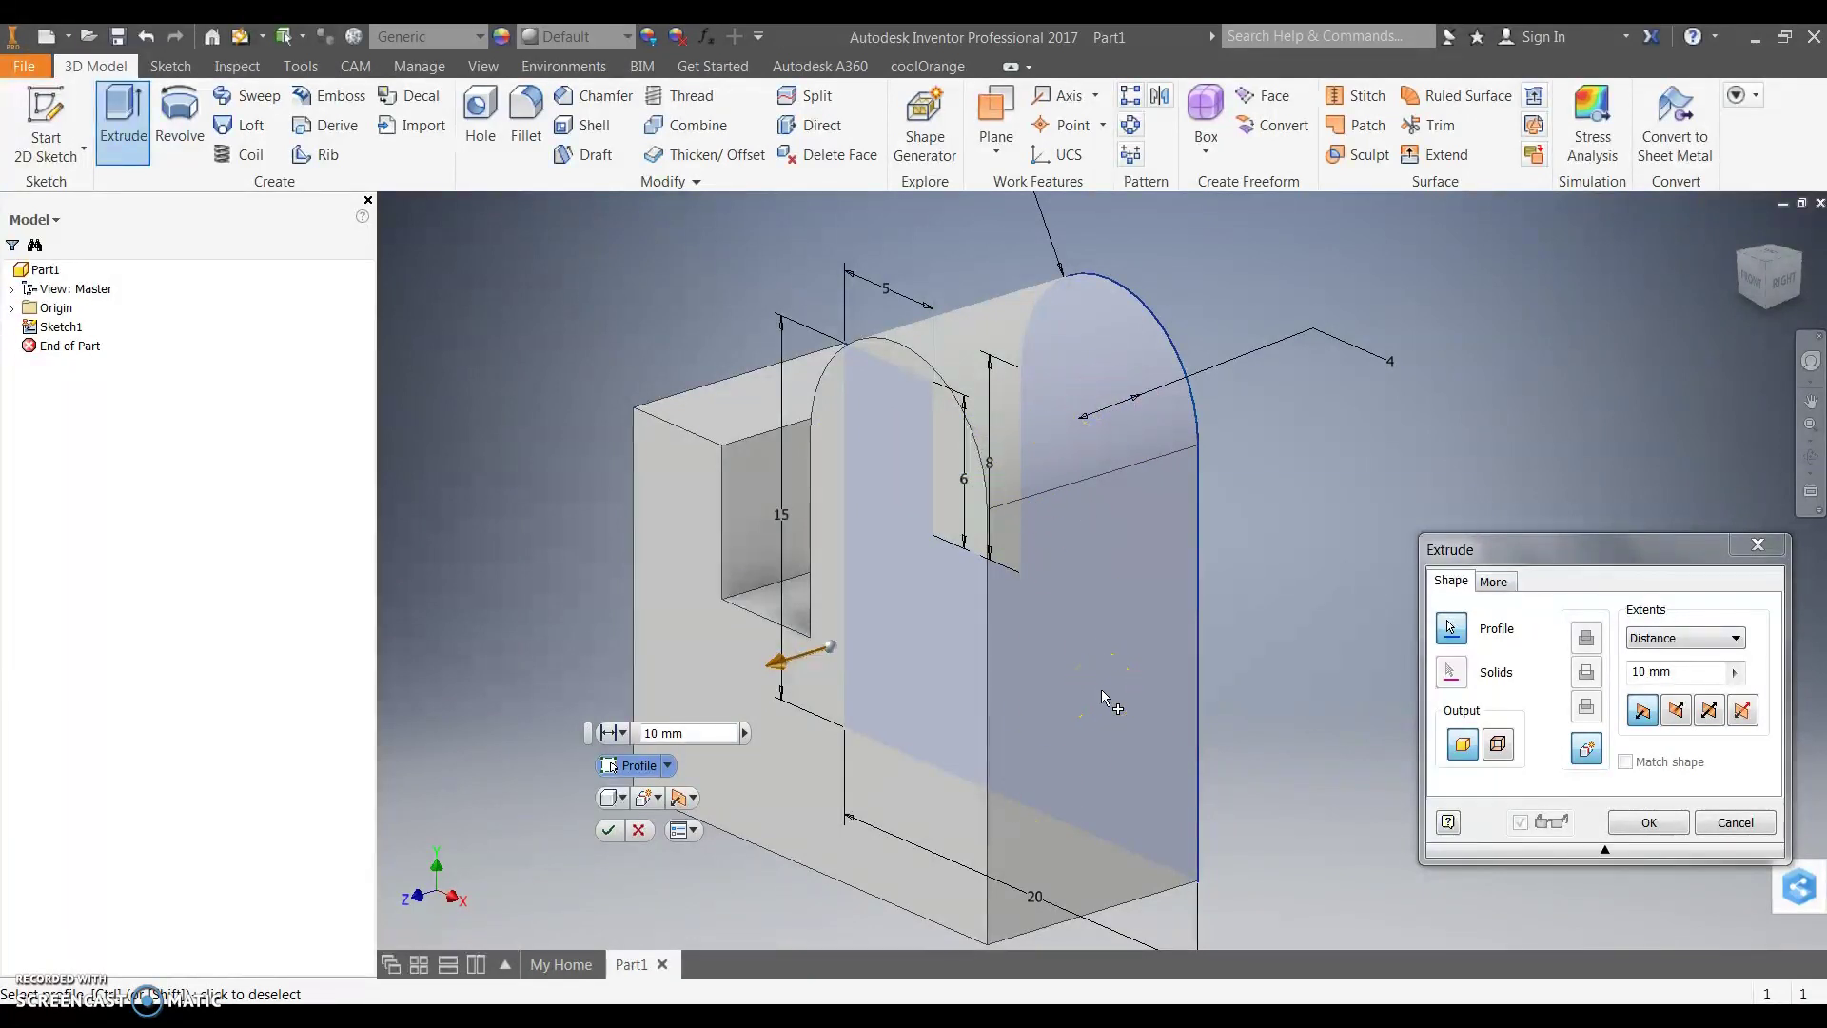
ctrl+click(1133, 420)
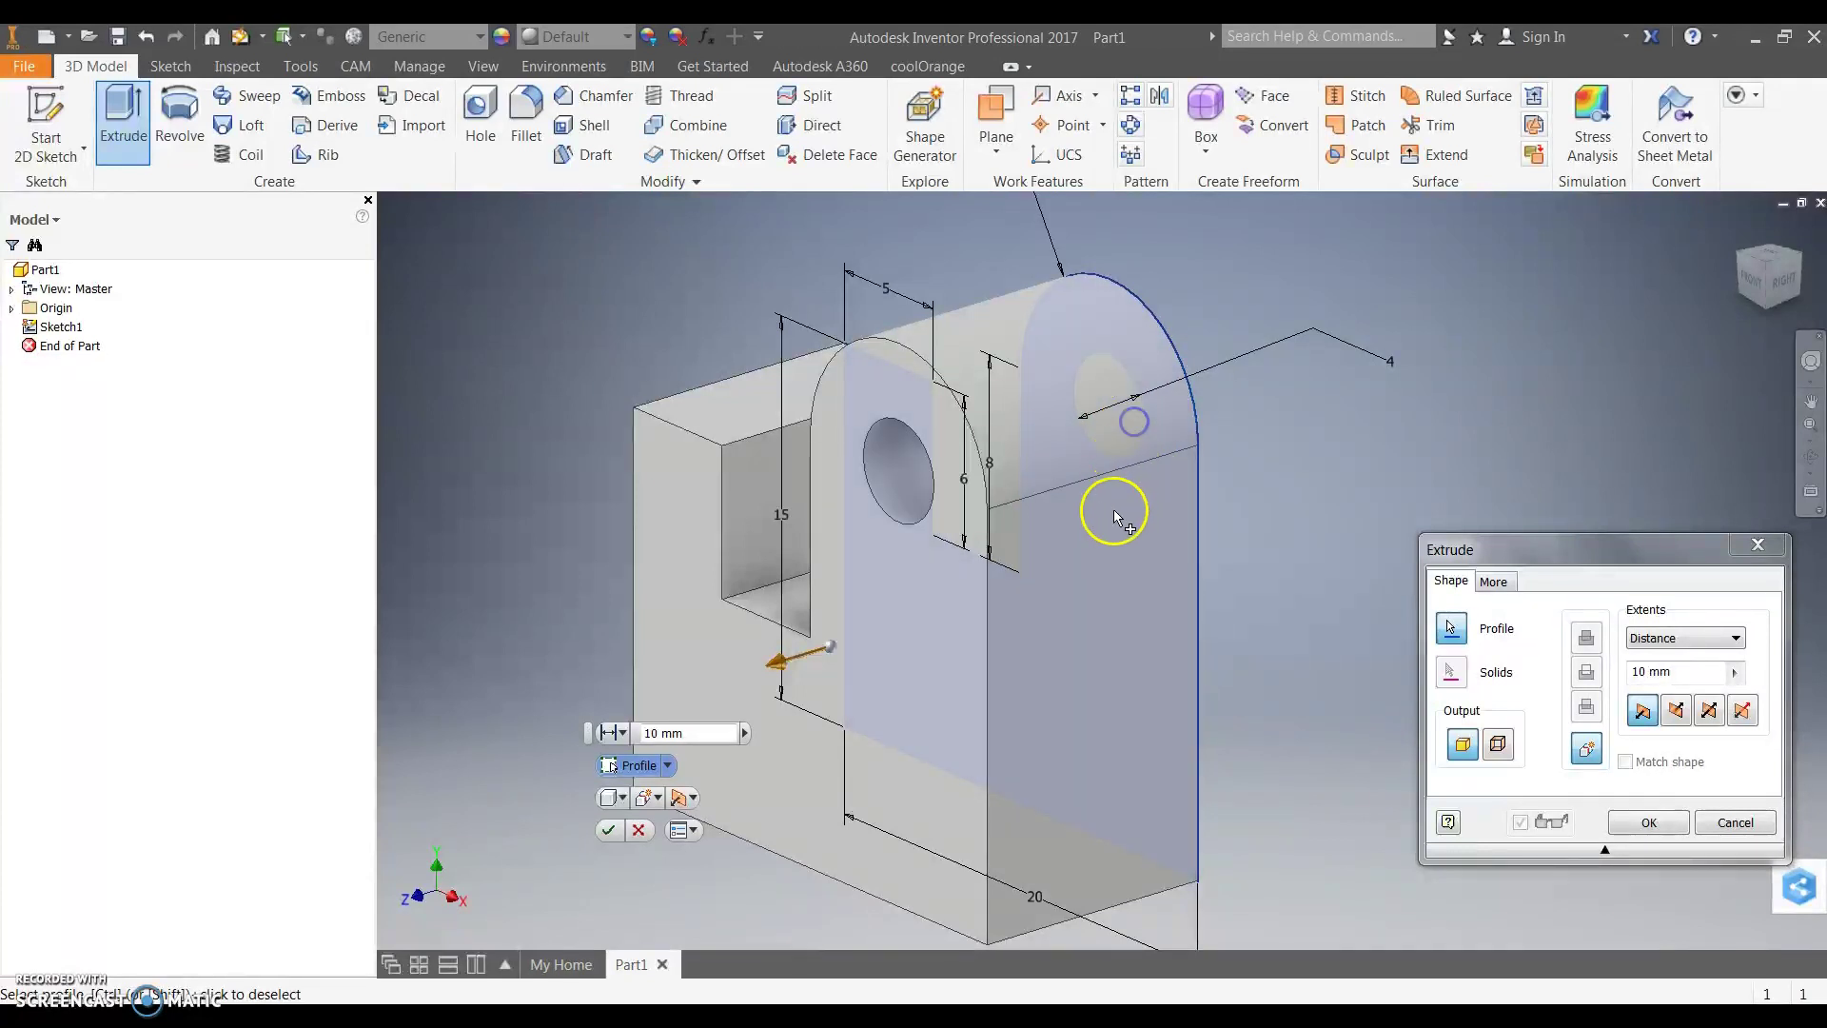
Inspect the extrusion preview and set its distance to 12 mm
shift+middle_drag(1082, 688, 1081, 683)
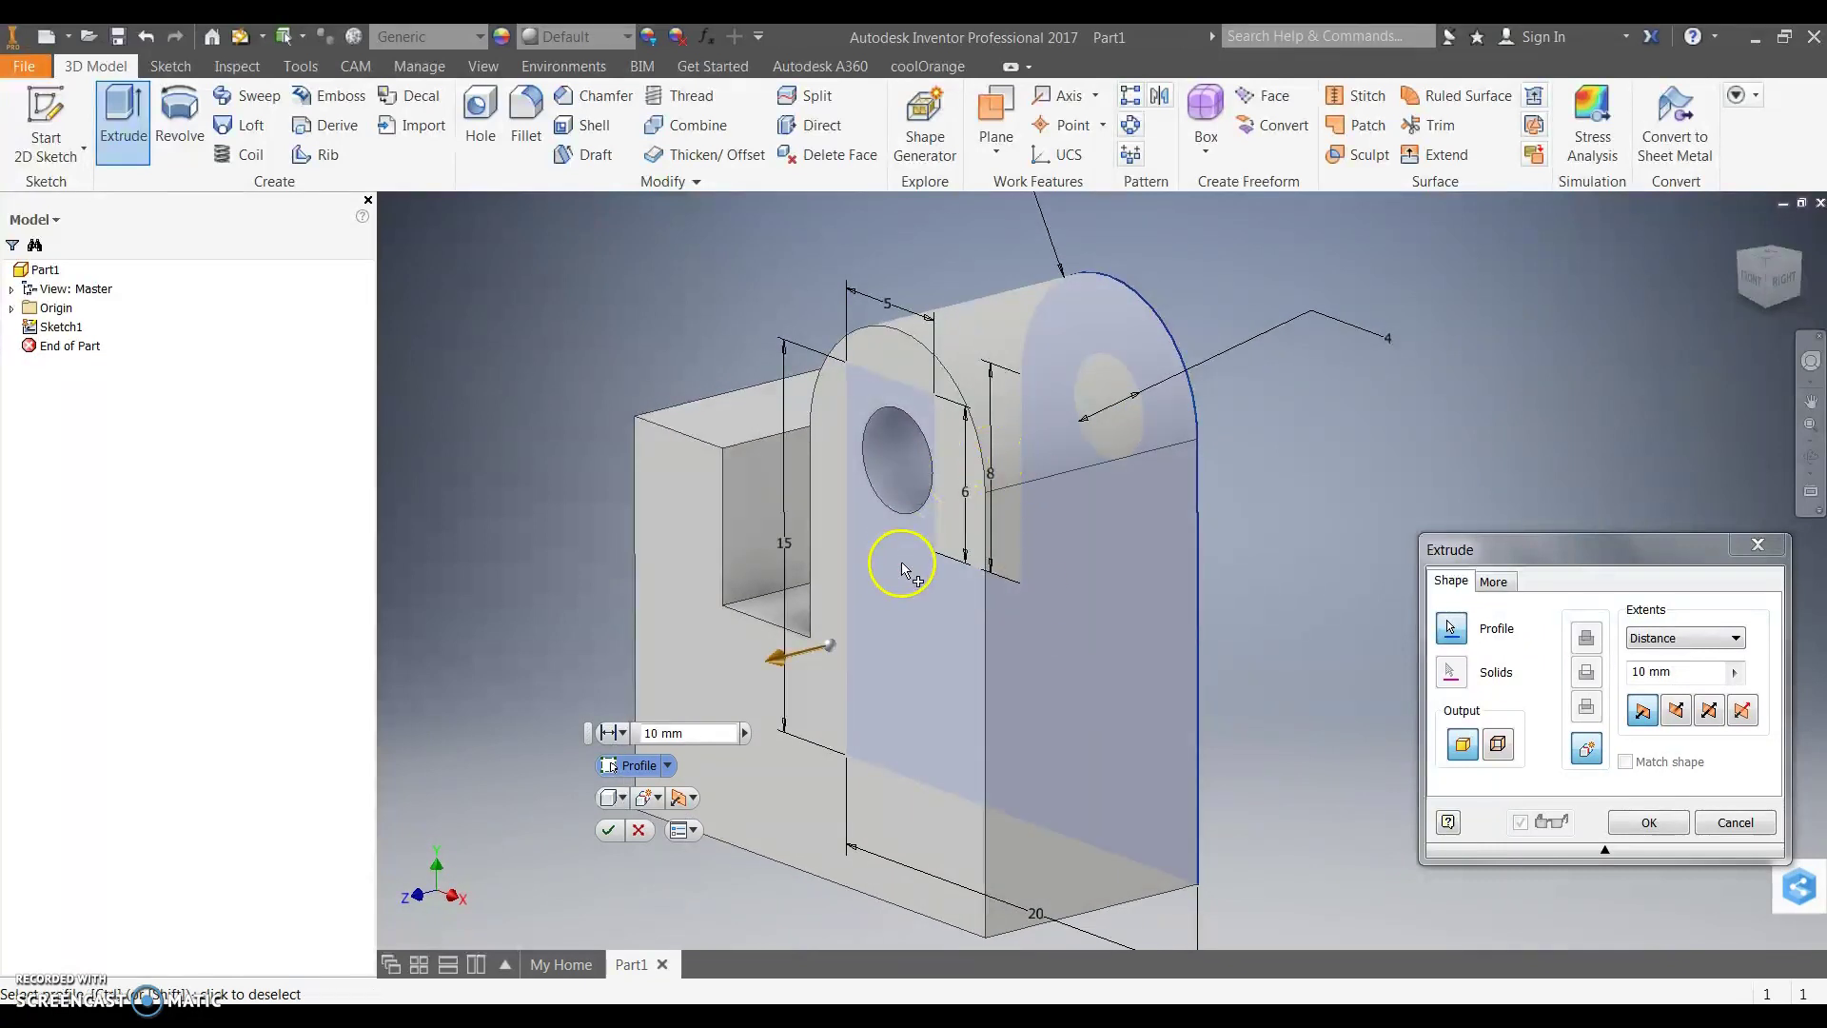
scroll(901, 569, up, 3)
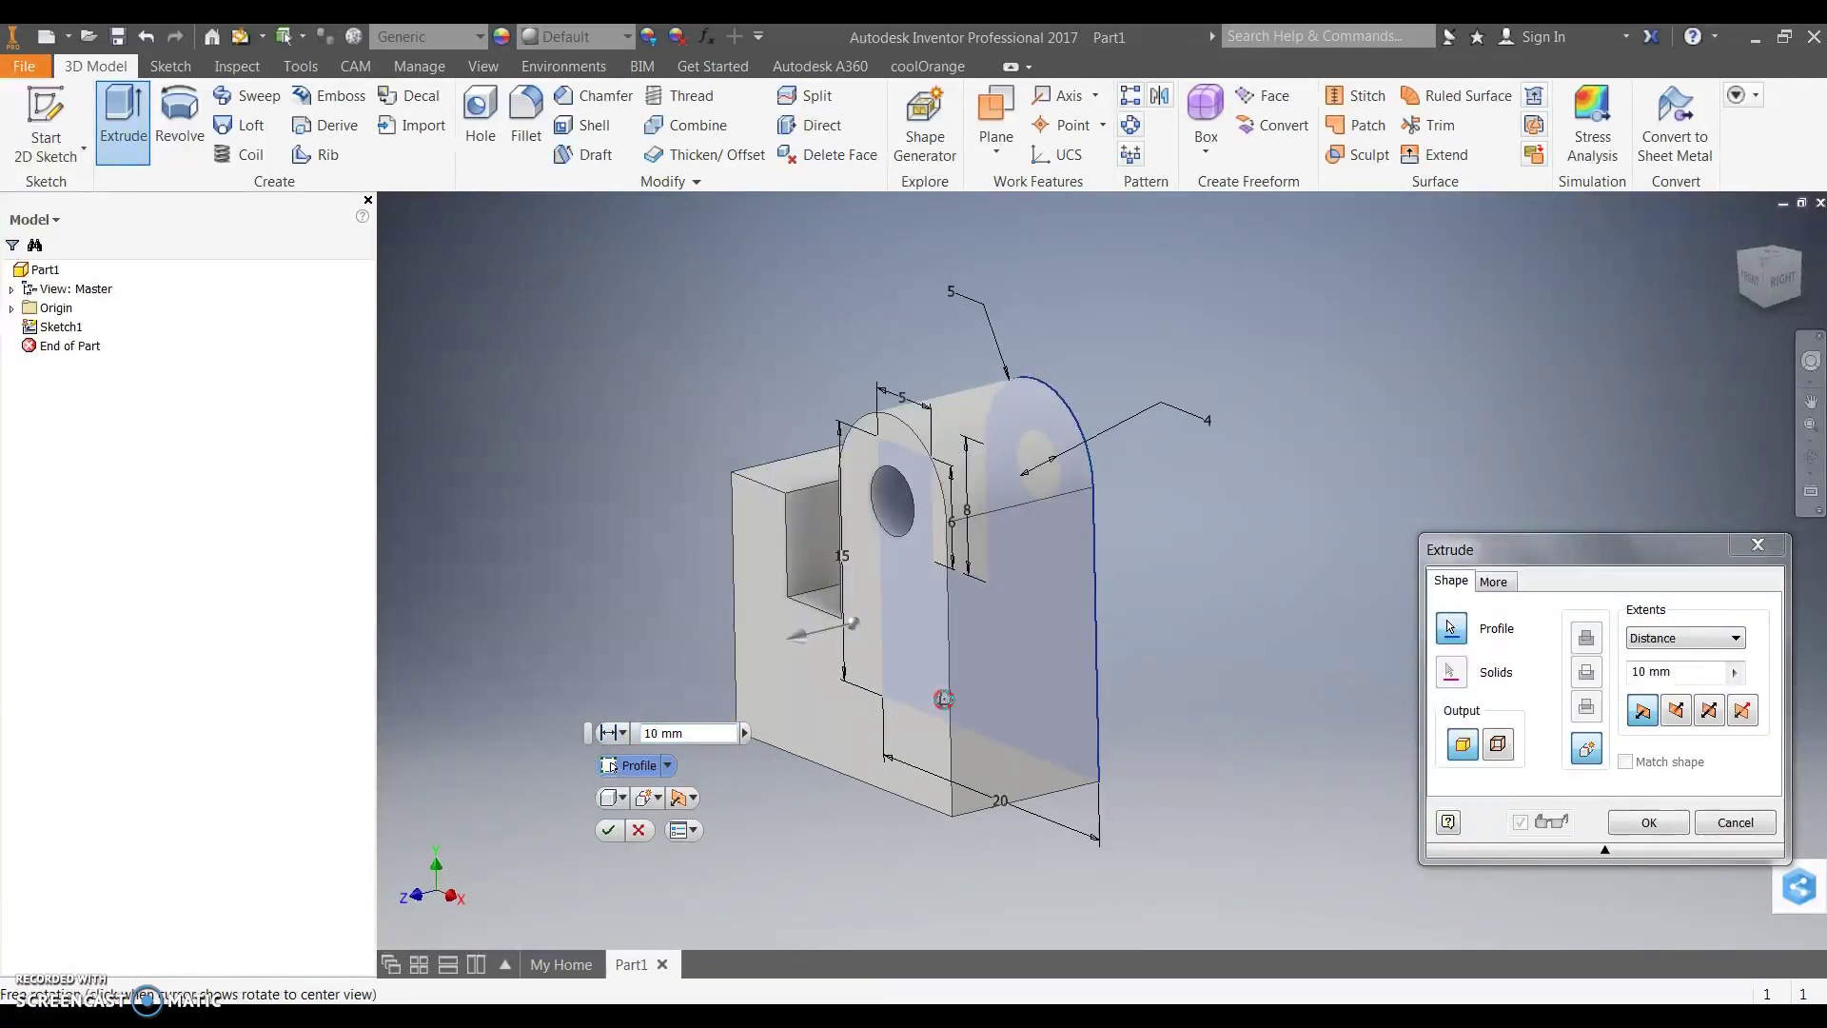
shift+middle_drag(946, 694, 986, 706)
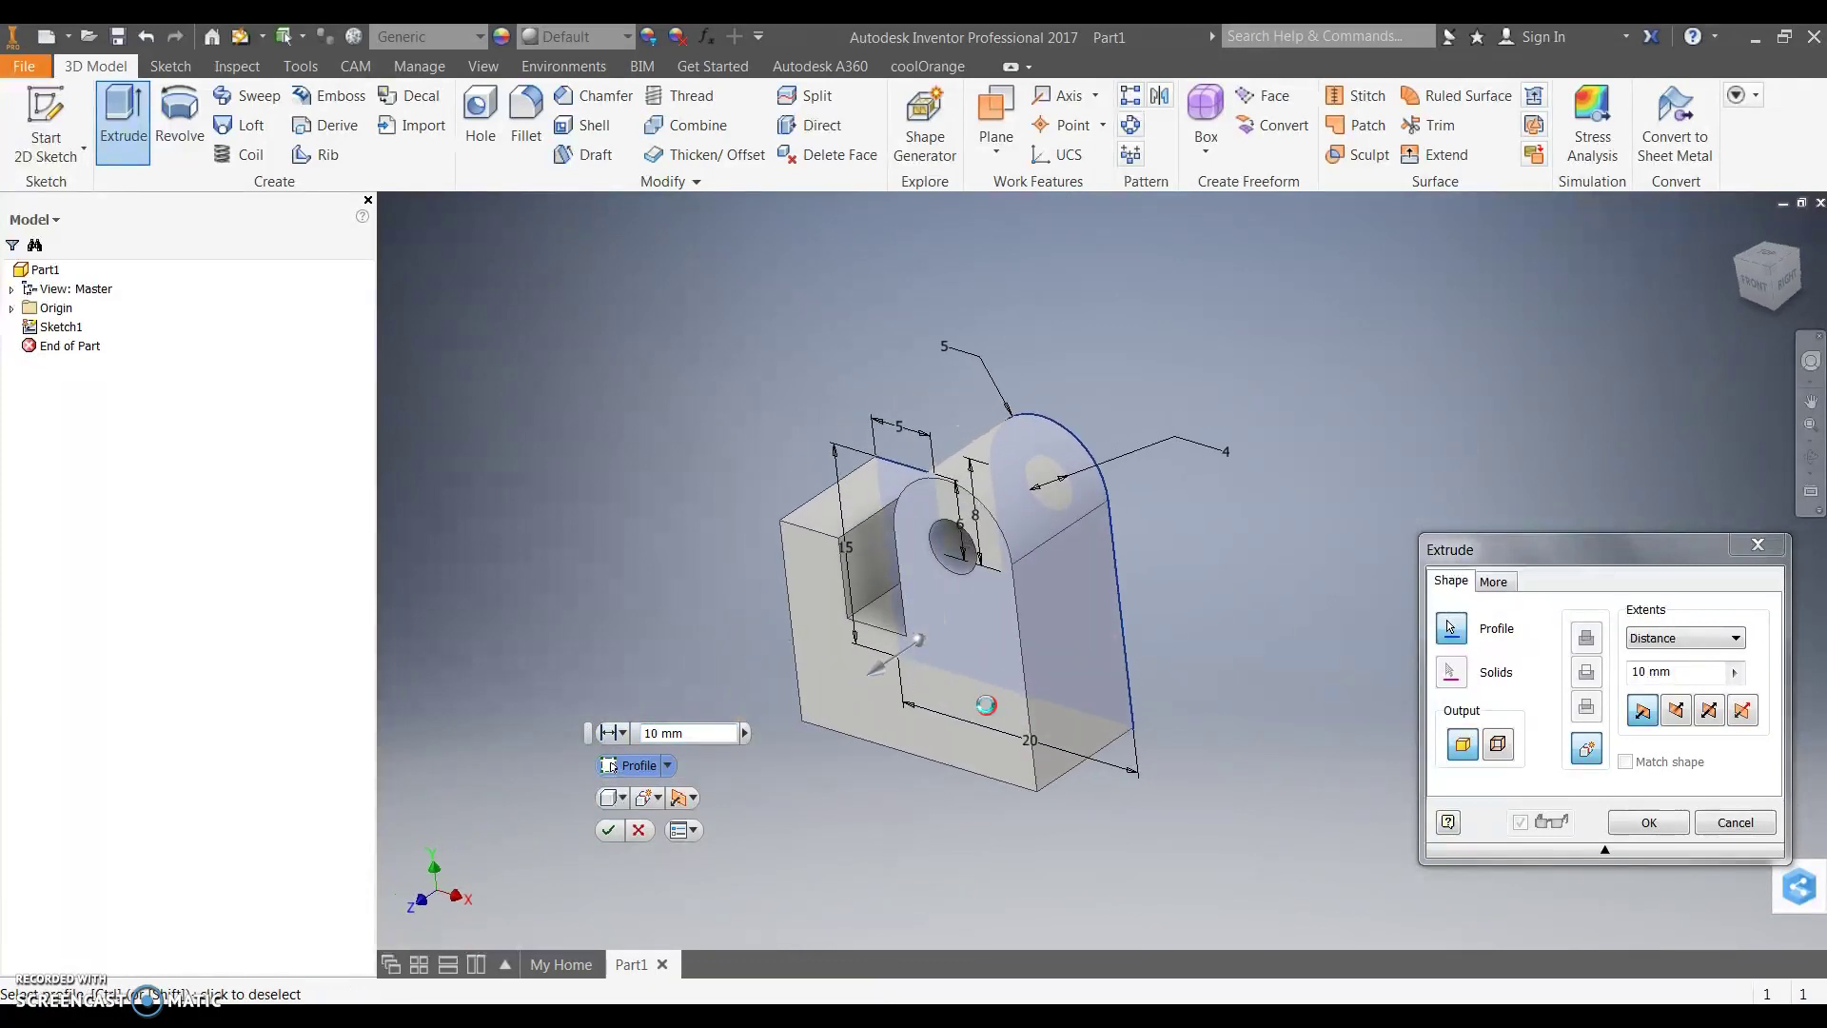
click(727, 729)
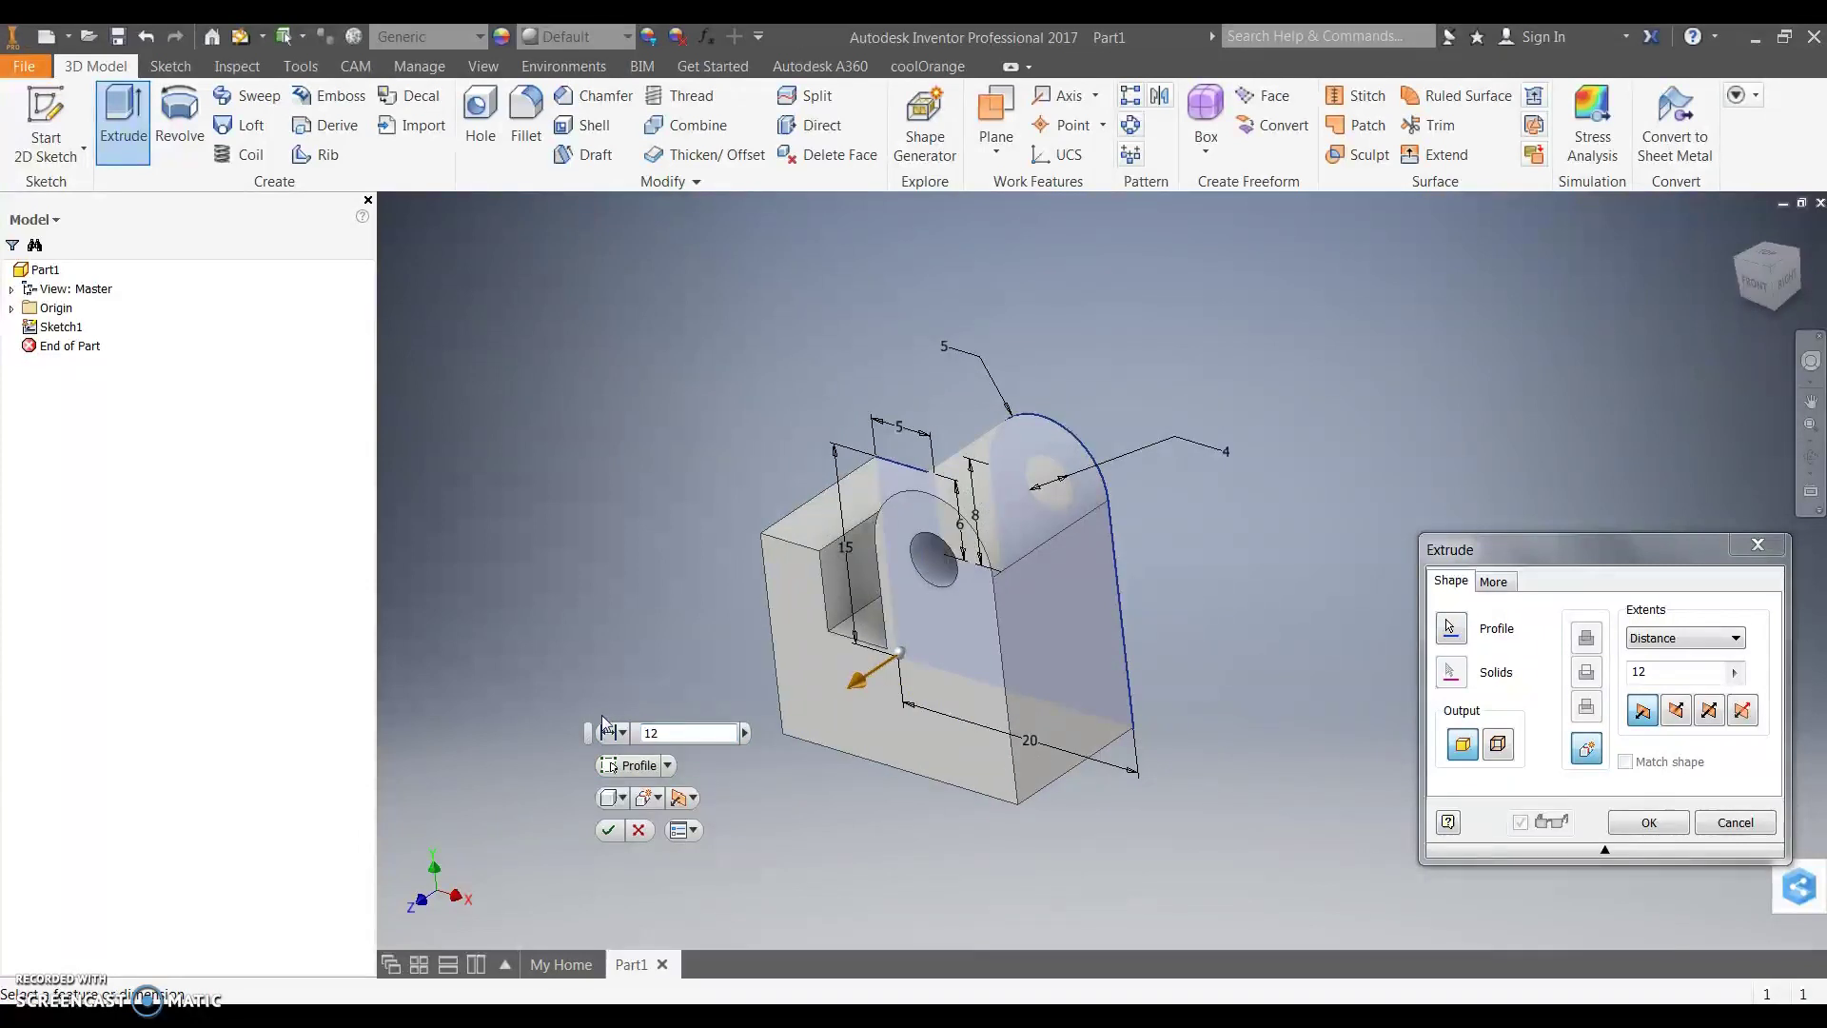
key(Return)
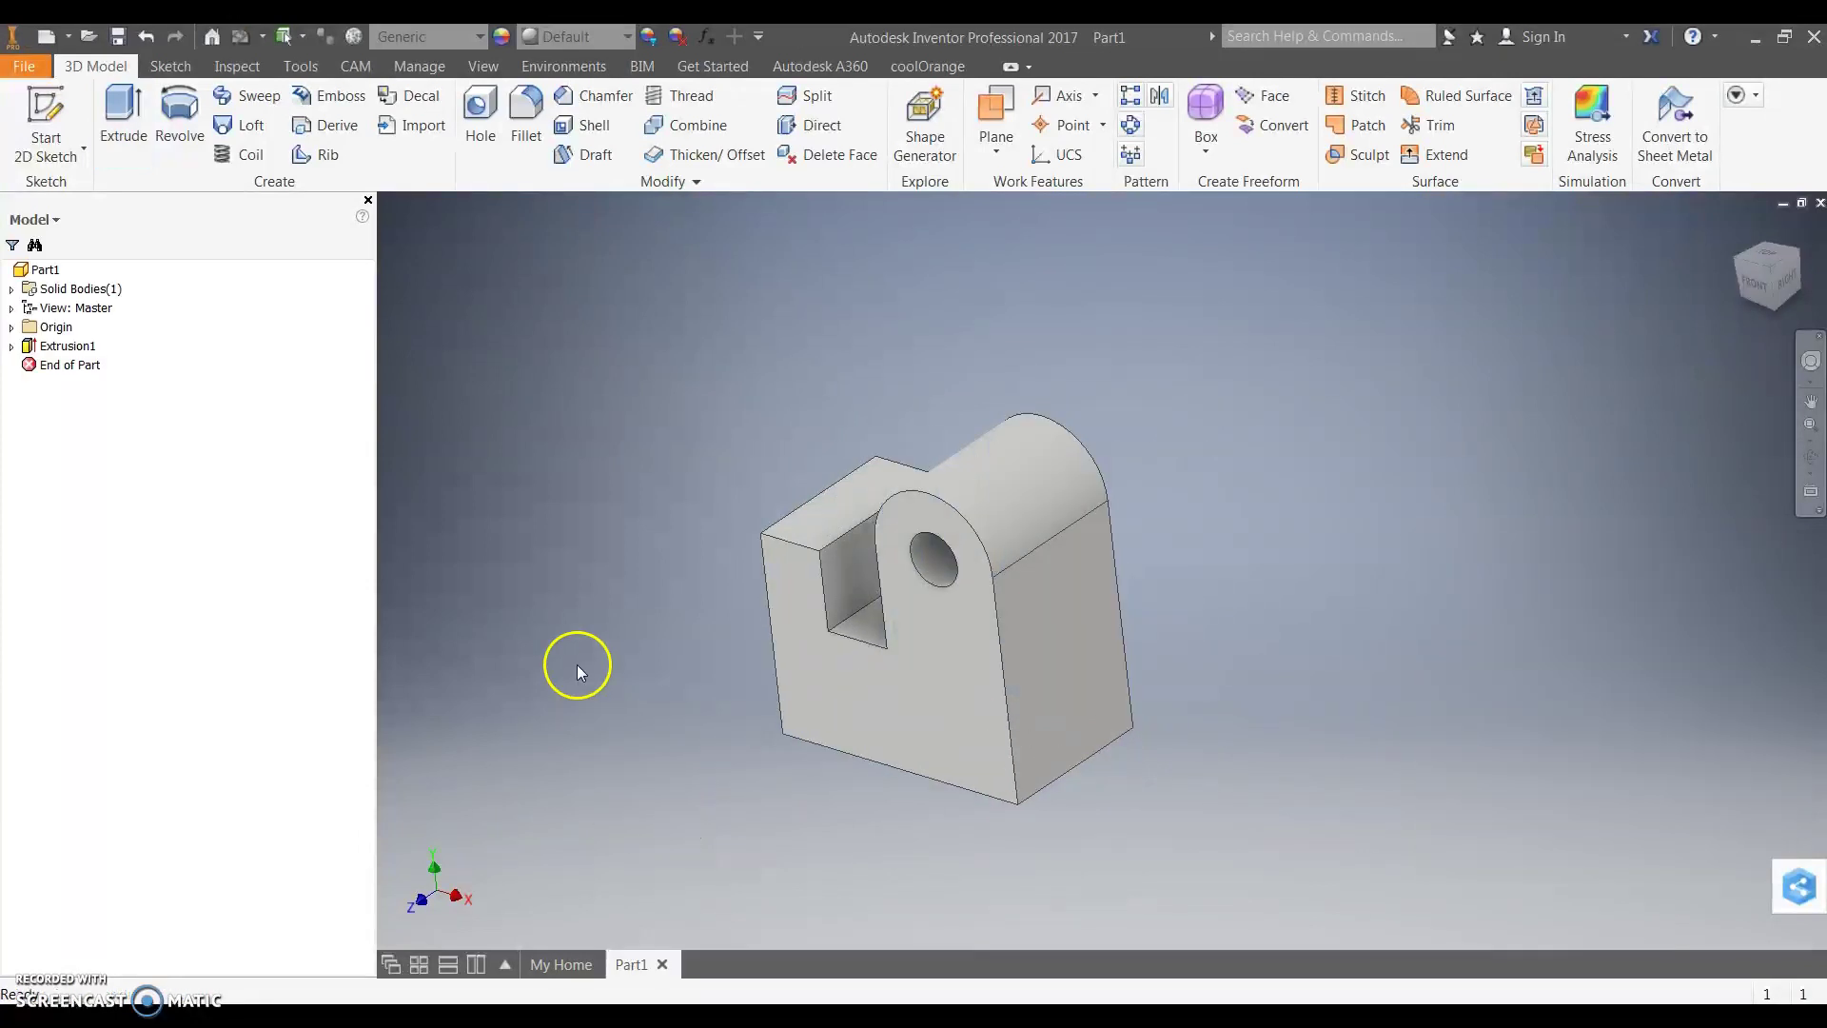
middle_drag(925, 578, 1150, 584)
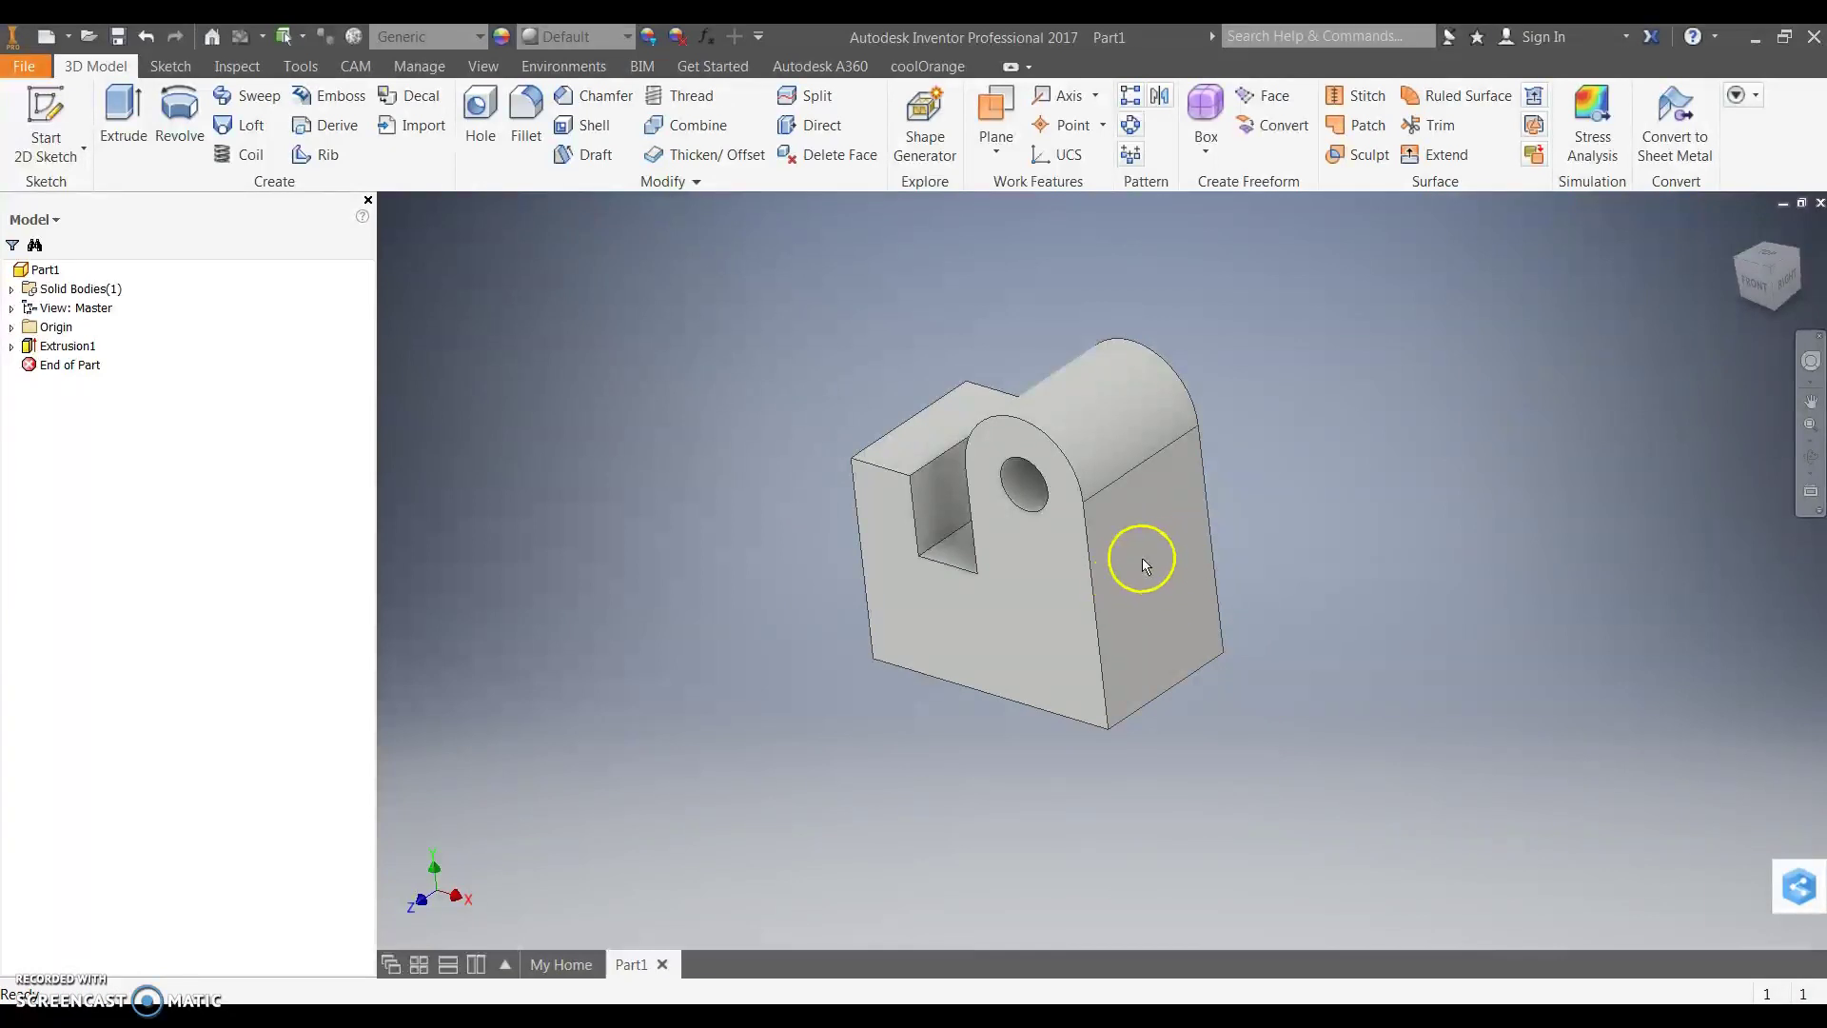
shift+middle_drag(1144, 558, 1026, 616)
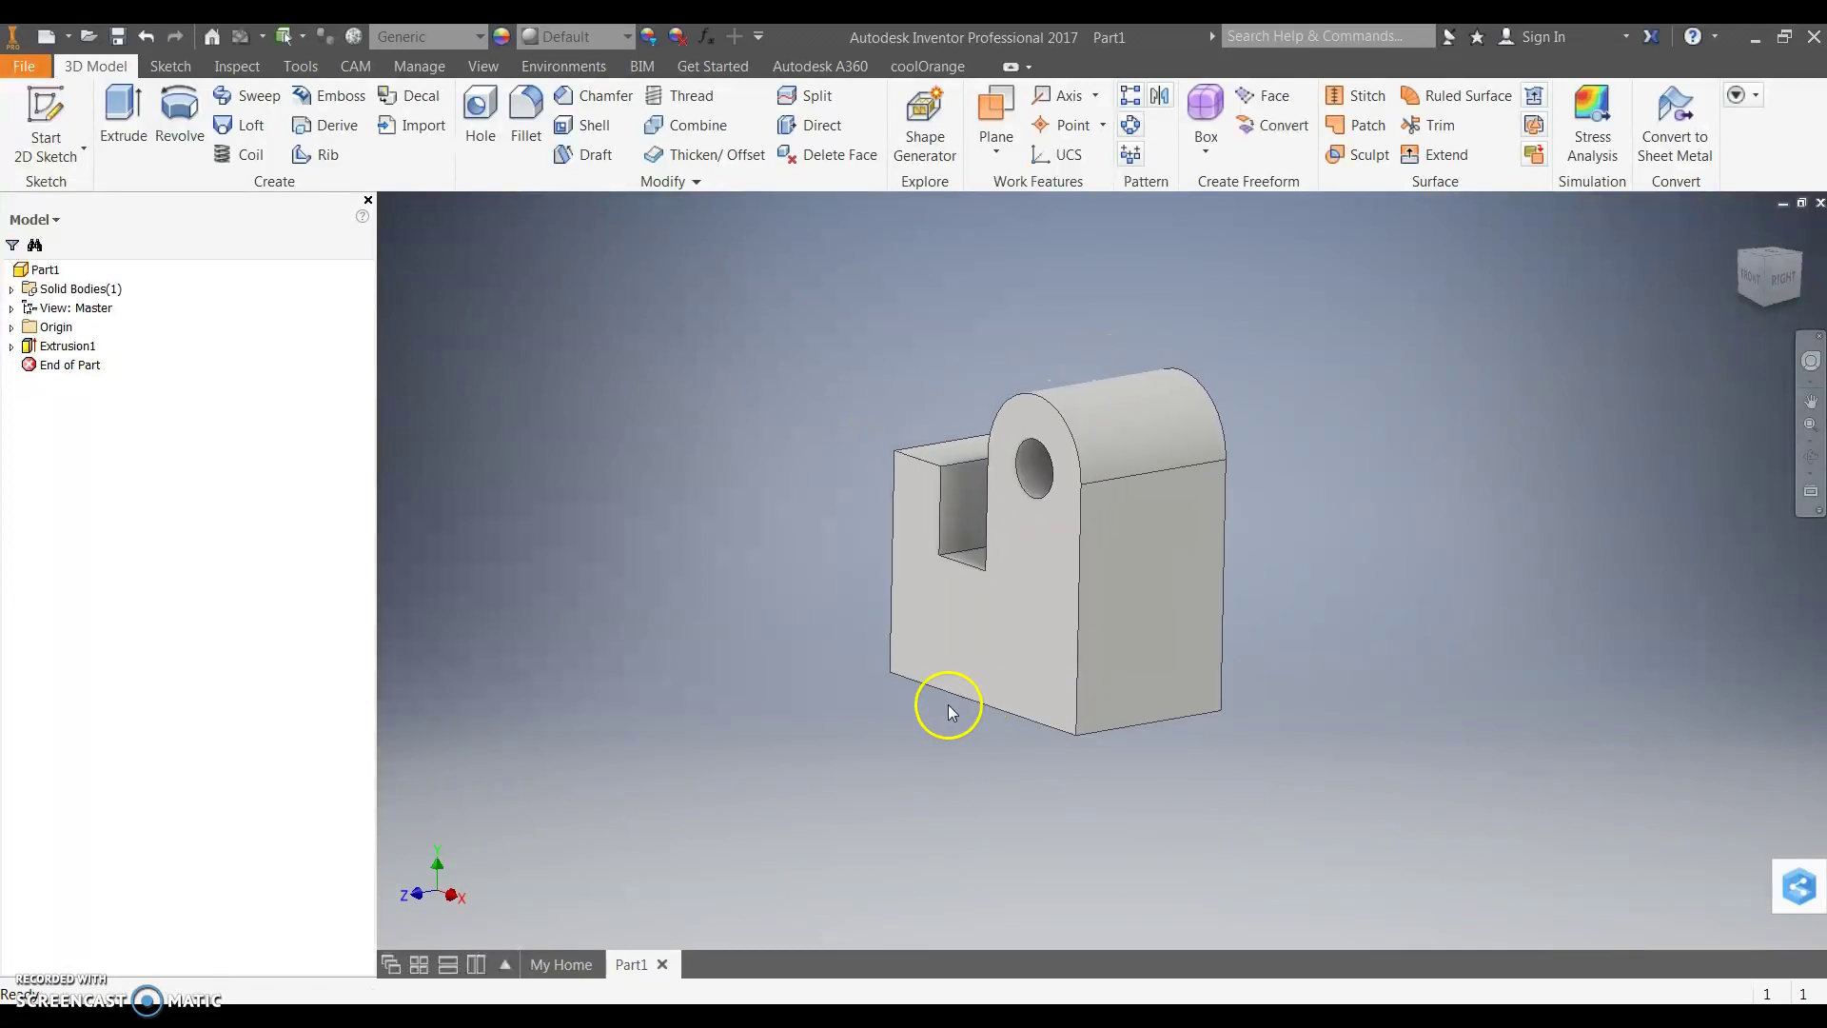